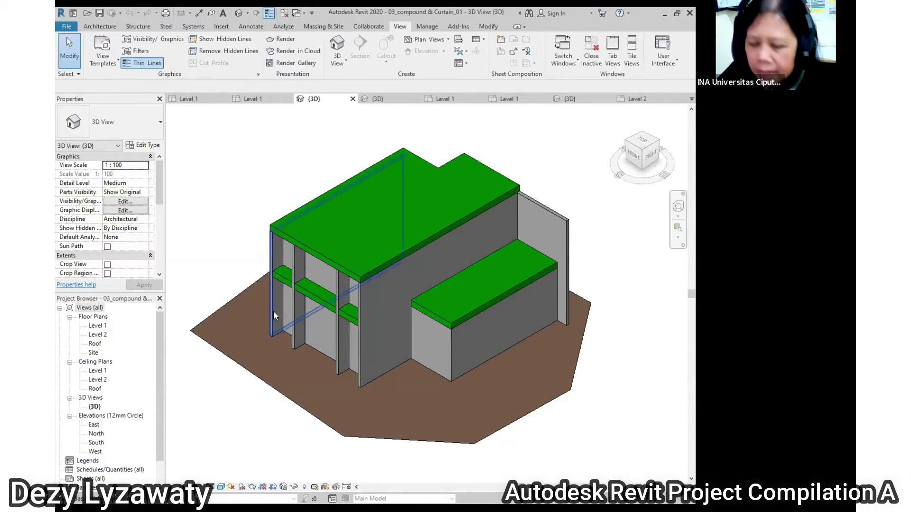
Orbit the 3D house model to a slightly different viewing angle.
mouse_move(465, 285)
shift+middle_down()
mouse_move(553, 301)
mouse_move(427, 332)
mouse_move(262, 317)
mouse_move(219, 299)
mouse_move(268, 269)
shift+middle_up()
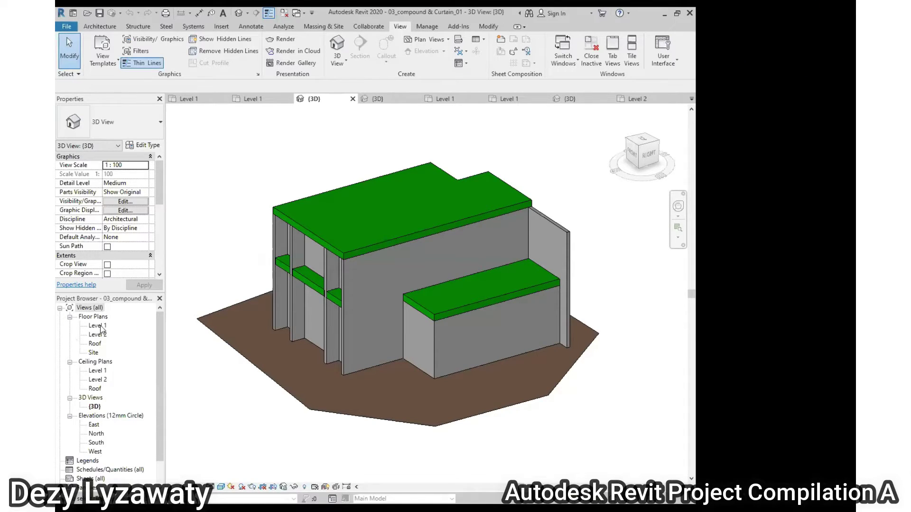
Open the Level 1 plan, zoom in on its lower walls, and show the Detail Level choices.
double_click(99, 326)
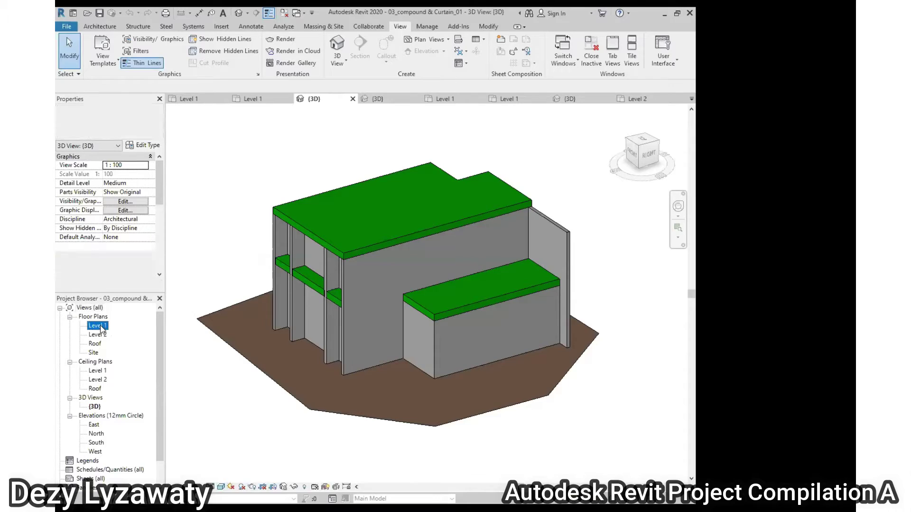
scroll(464, 282, up, 1)
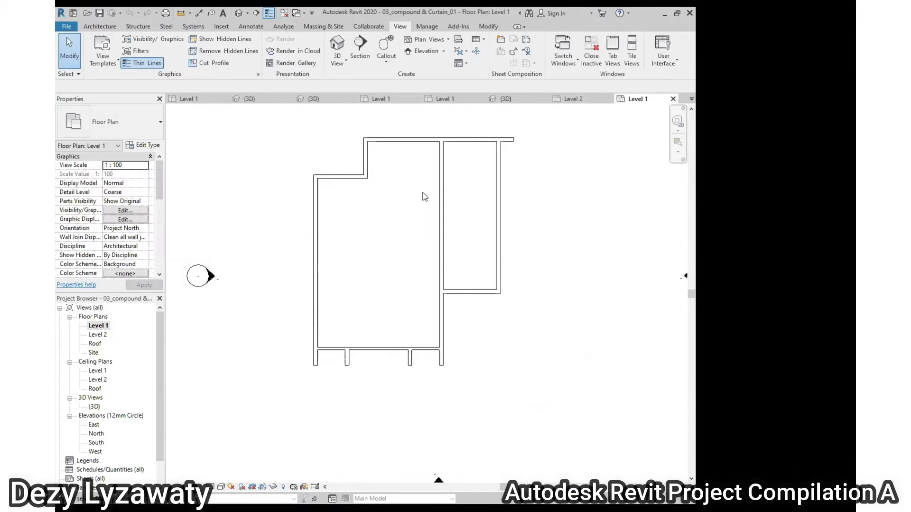
scroll(423, 197, up, 2)
middle_drag(443, 201, 421, 224)
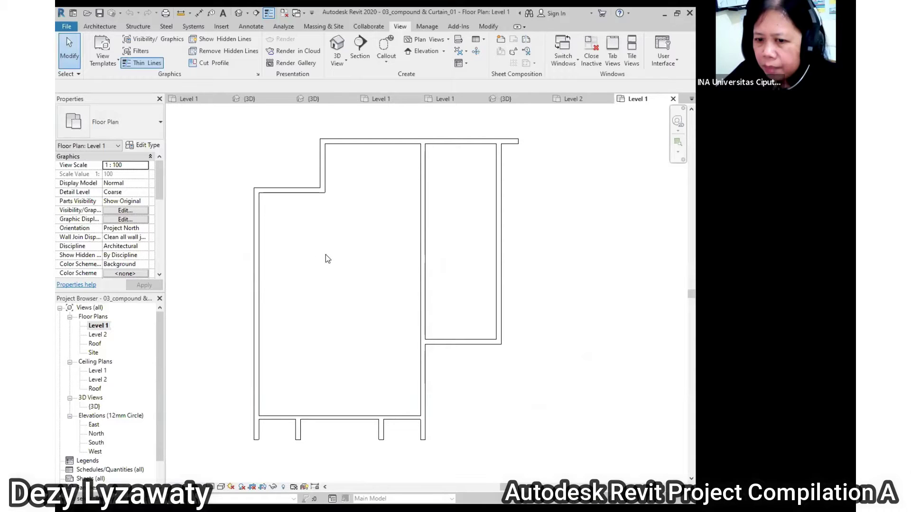
mouse_move(323, 334)
middle_down()
mouse_move(333, 317)
mouse_move(328, 324)
middle_up()
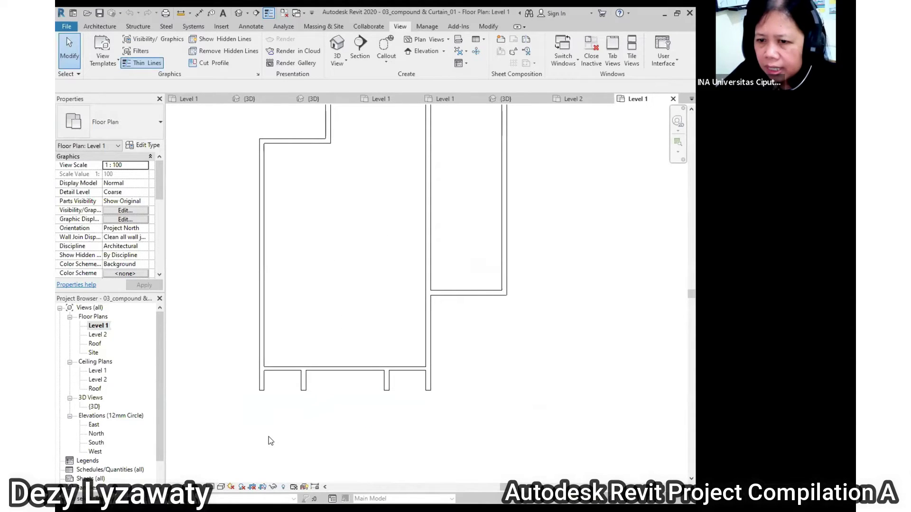
click(211, 487)
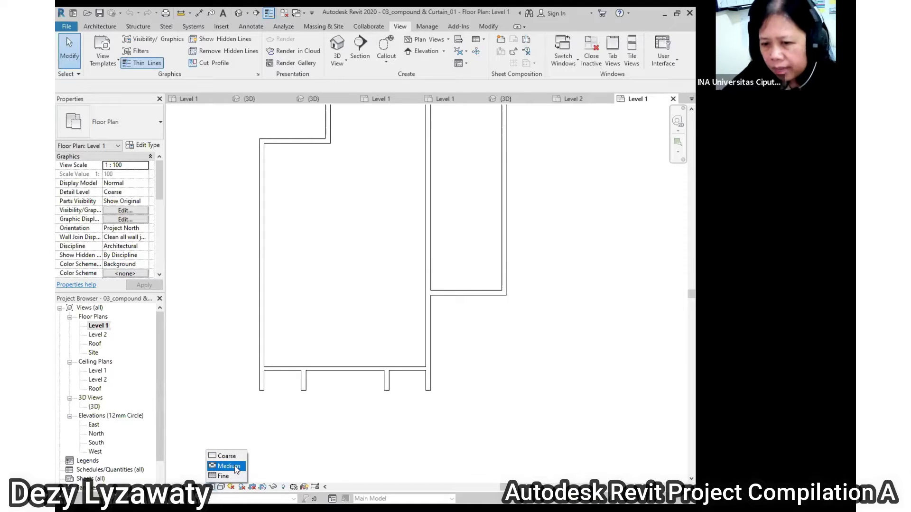
Choose Medium as the Level 1 plan's detail level.
click(236, 467)
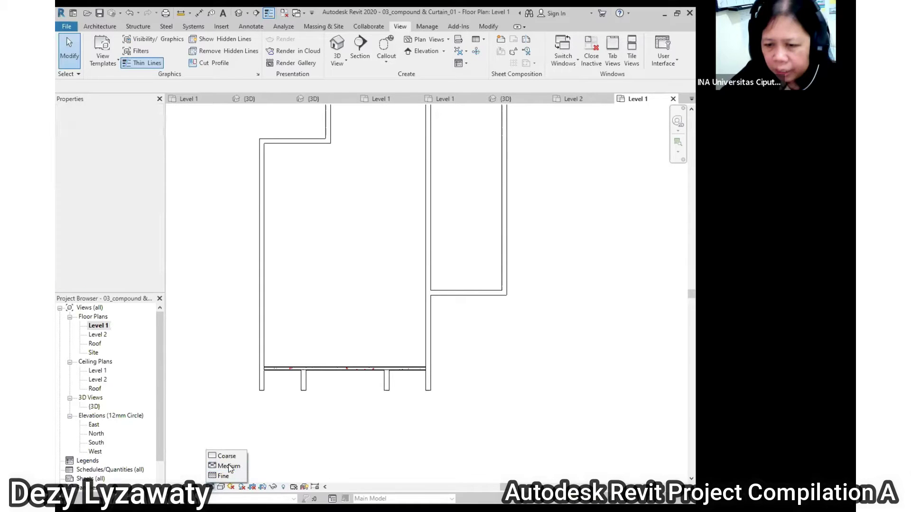
click(230, 469)
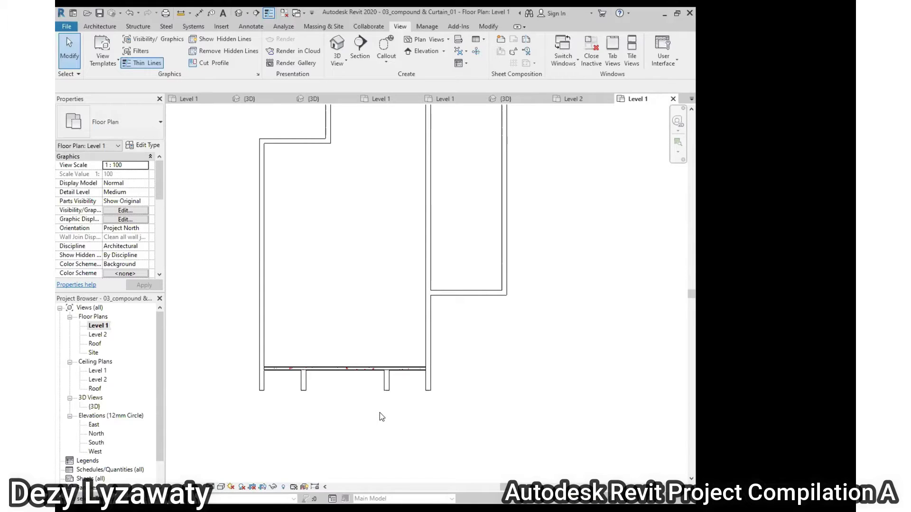
Open the 01_wall line1_01 project from the Open dialog.
click(85, 15)
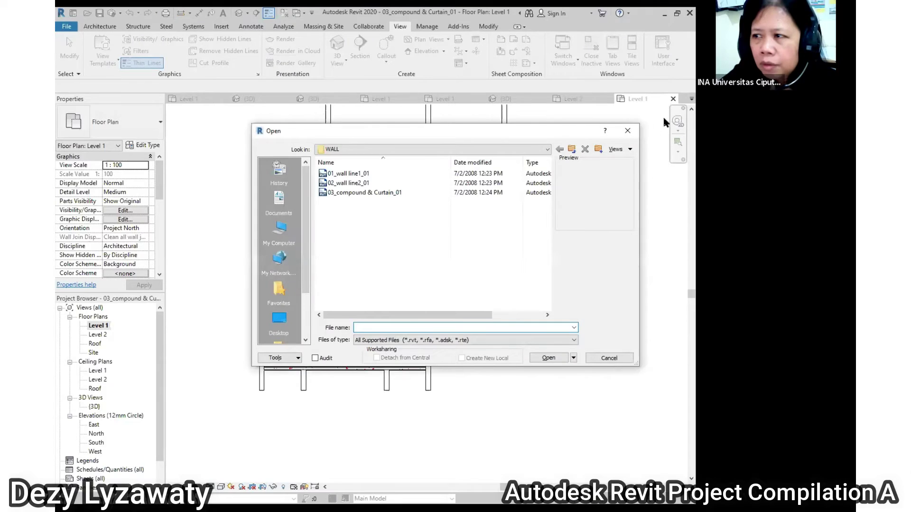
click(635, 130)
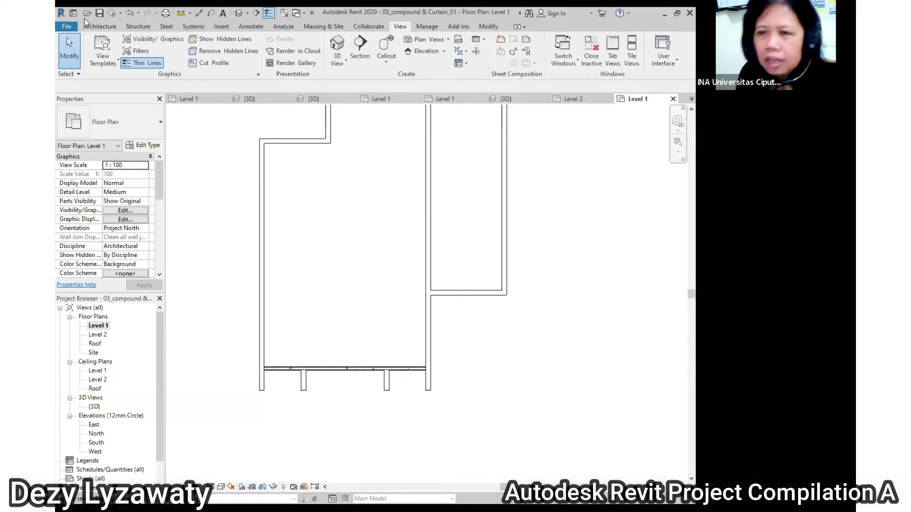
click(87, 15)
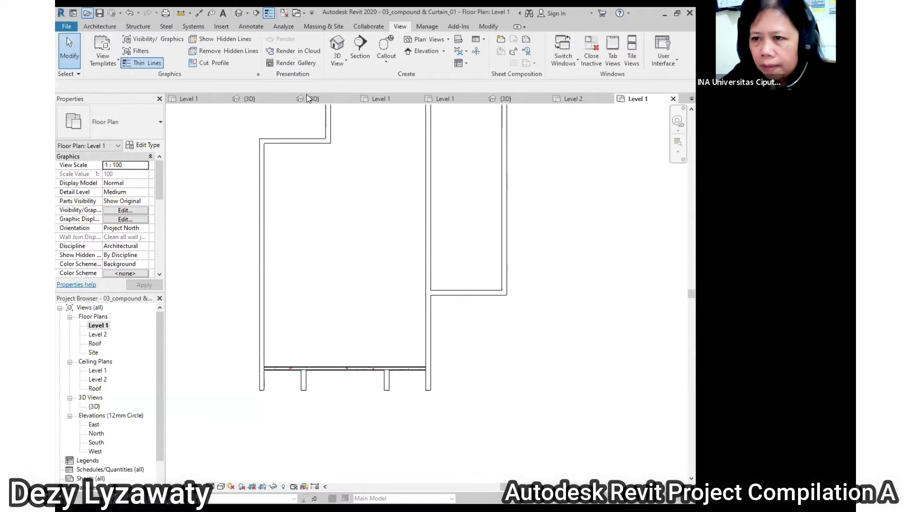
click(383, 193)
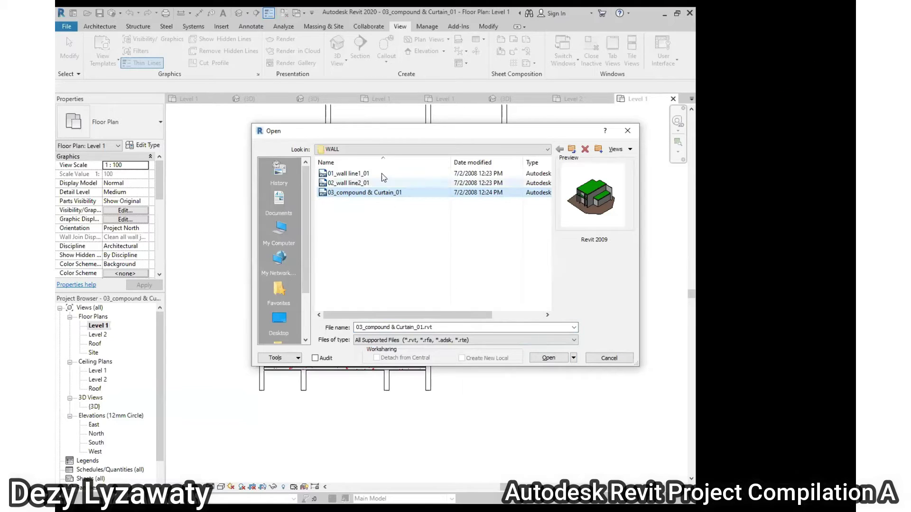
click(381, 173)
click(550, 358)
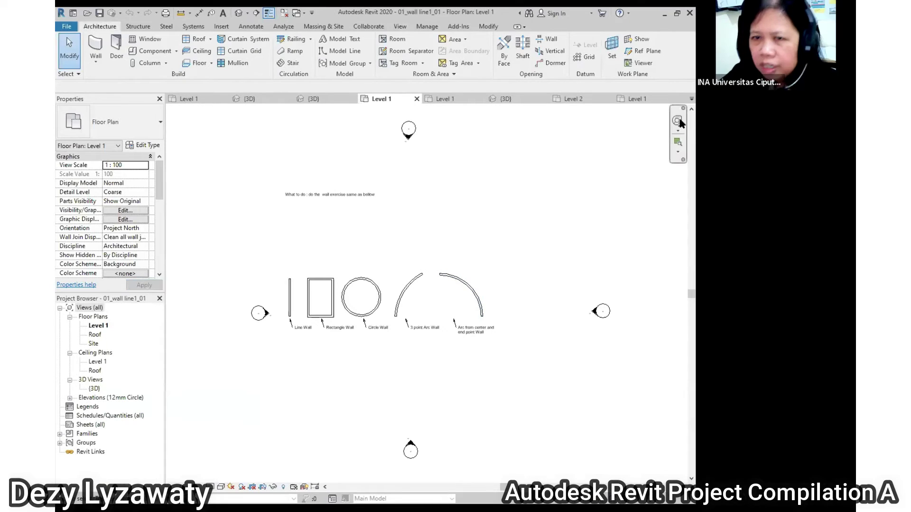
Close the extra project view tabs, cancelling the Trim_01 save-changes prompt.
click(417, 99)
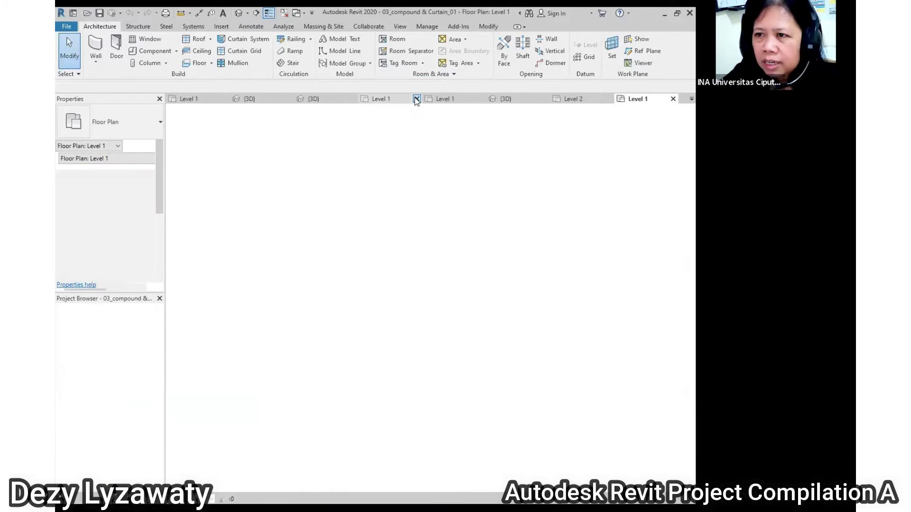
click(417, 99)
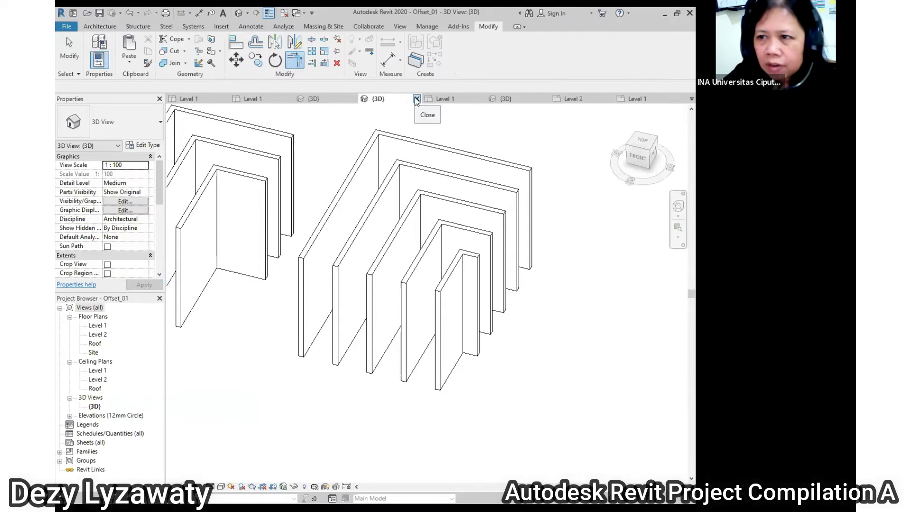
click(417, 99)
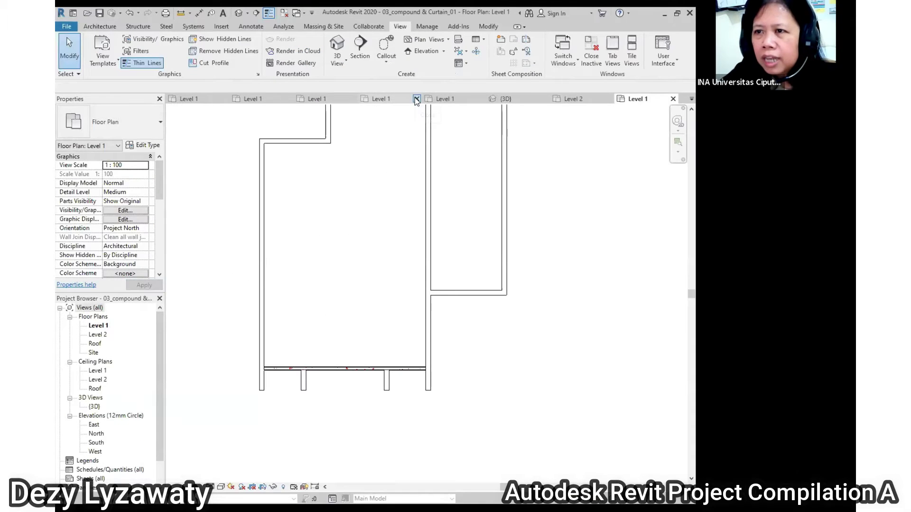
click(417, 99)
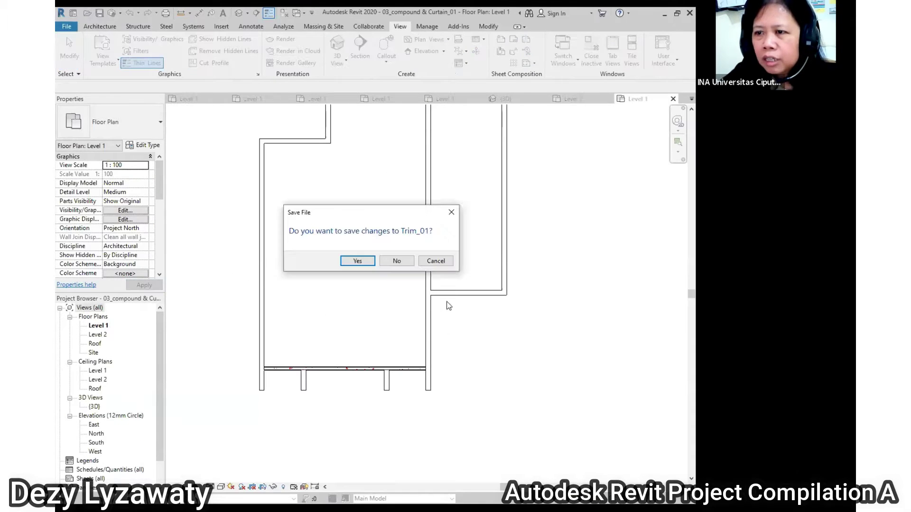
click(443, 261)
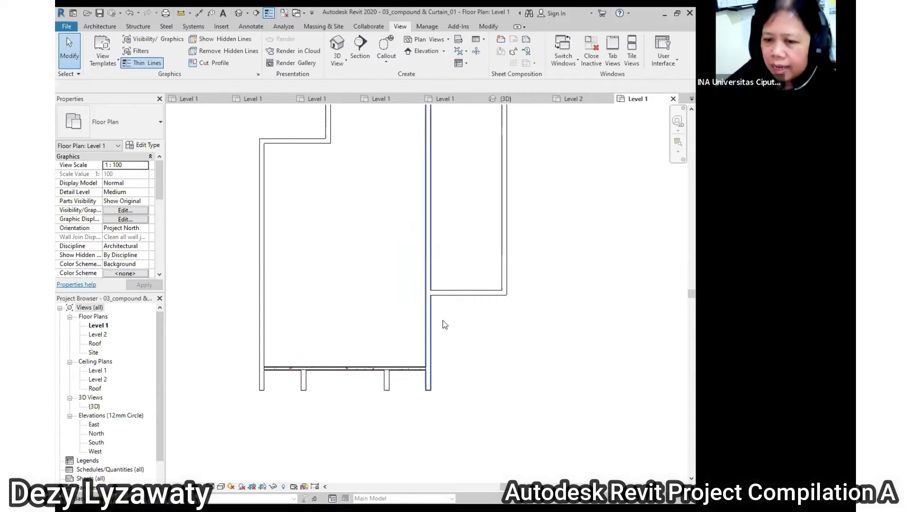
Zoom the plan to fit (ZF), then orbit and pan the default 3D view of the house.
key(z)
key(f)
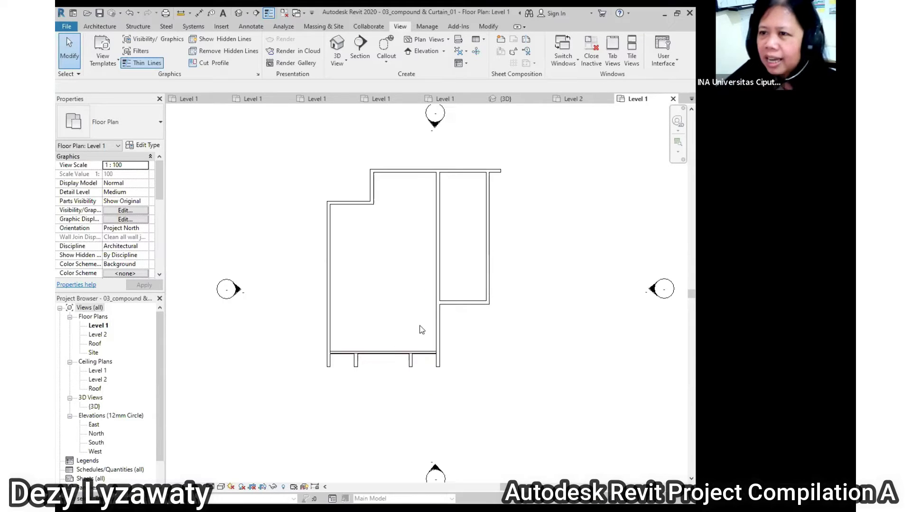
click(348, 54)
mouse_move(468, 232)
shift+middle_down()
mouse_move(431, 254)
mouse_move(427, 275)
shift+middle_up()
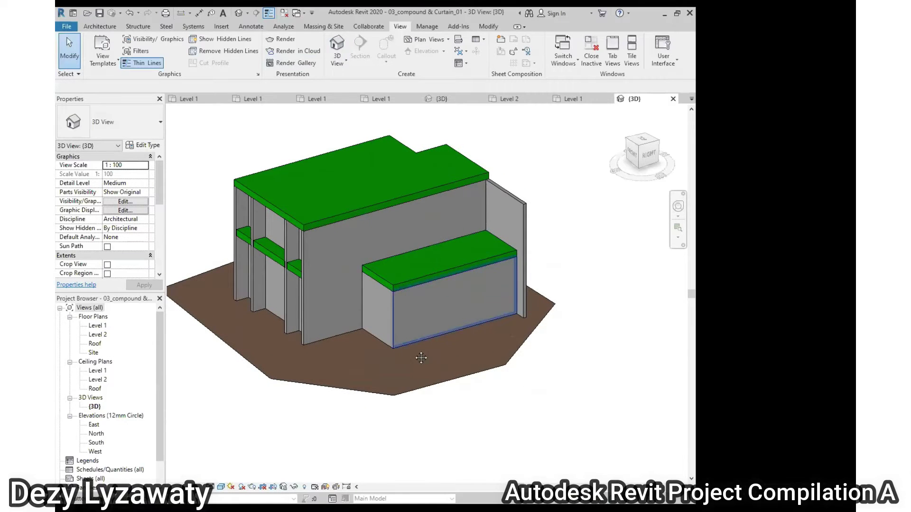
middle_drag(399, 349, 415, 352)
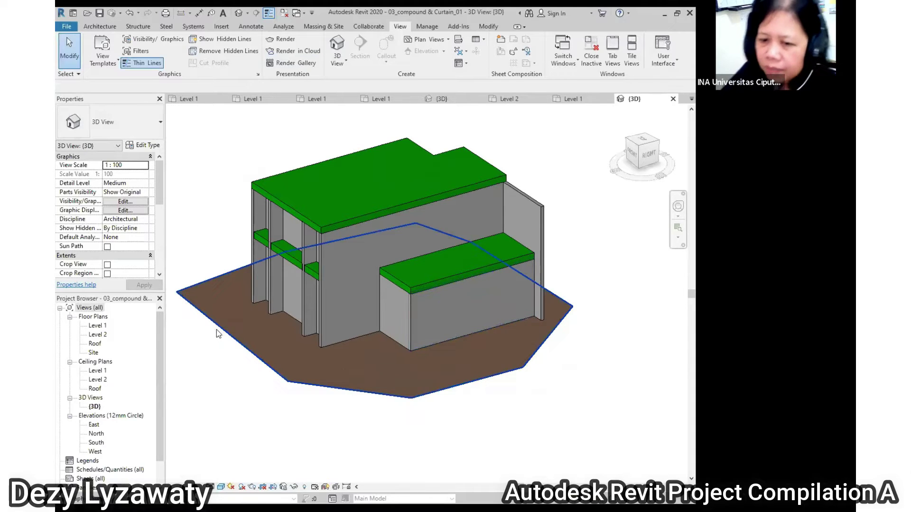
Tidy the Project Browser's plan lists and reopen the Level 1 floor plan.
double_click(95, 317)
key(Up)
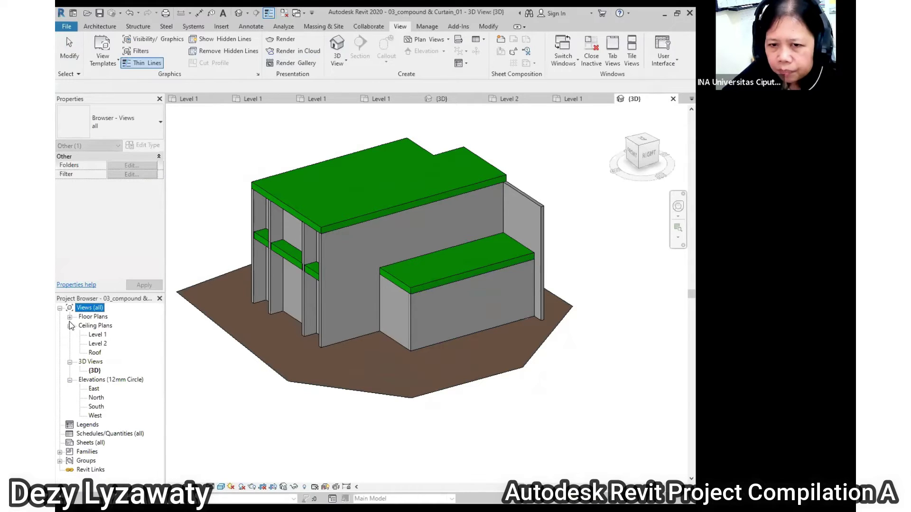
double_click(98, 326)
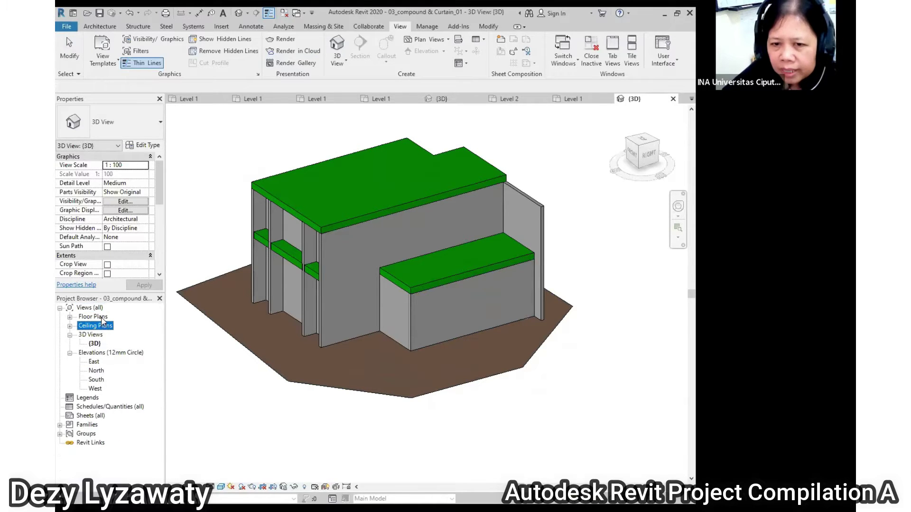
double_click(97, 317)
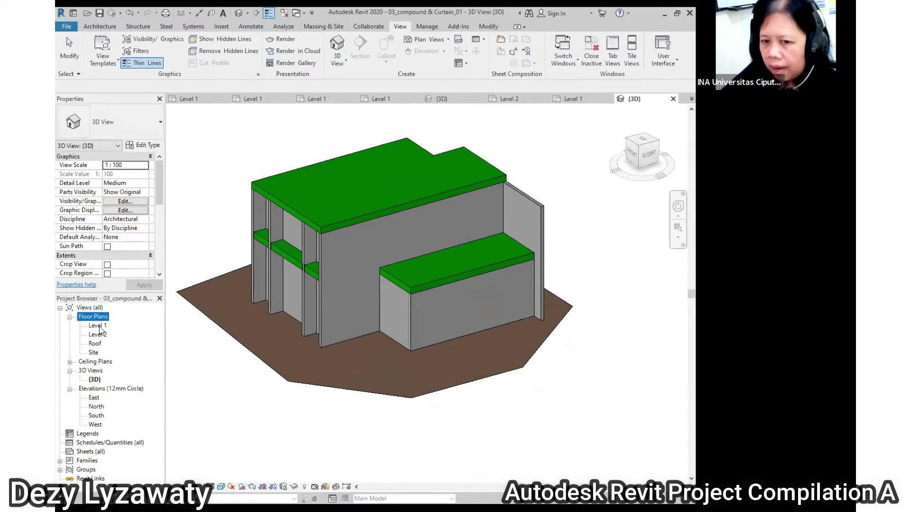
double_click(98, 327)
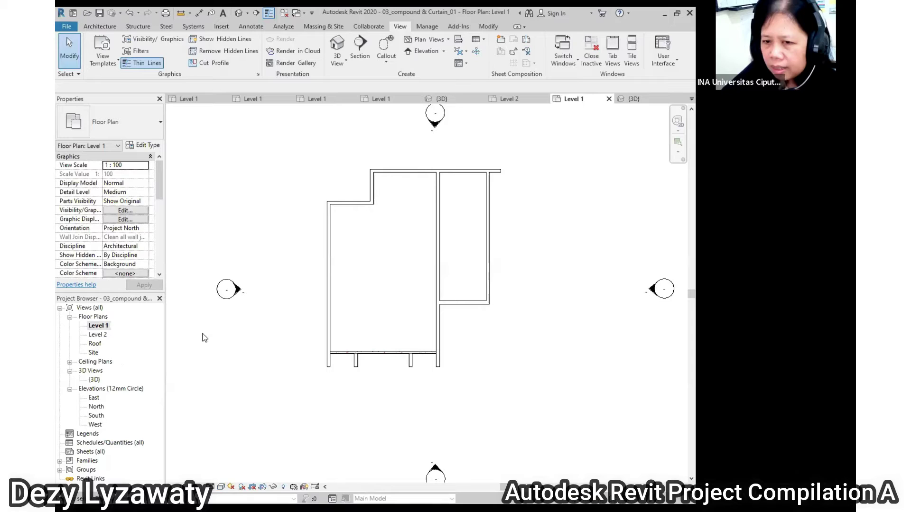
Switch the plan to Coarse detail and zoom in on the lower wall openings.
click(212, 487)
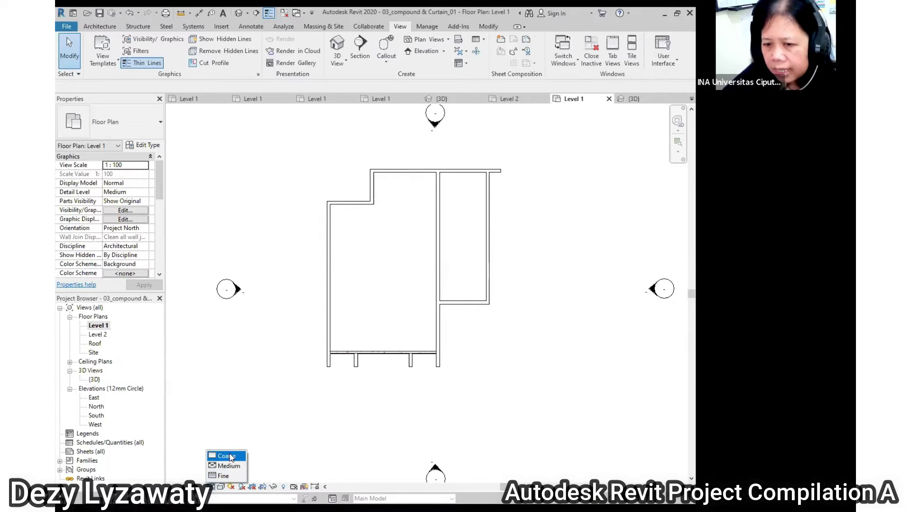
click(230, 457)
click(211, 487)
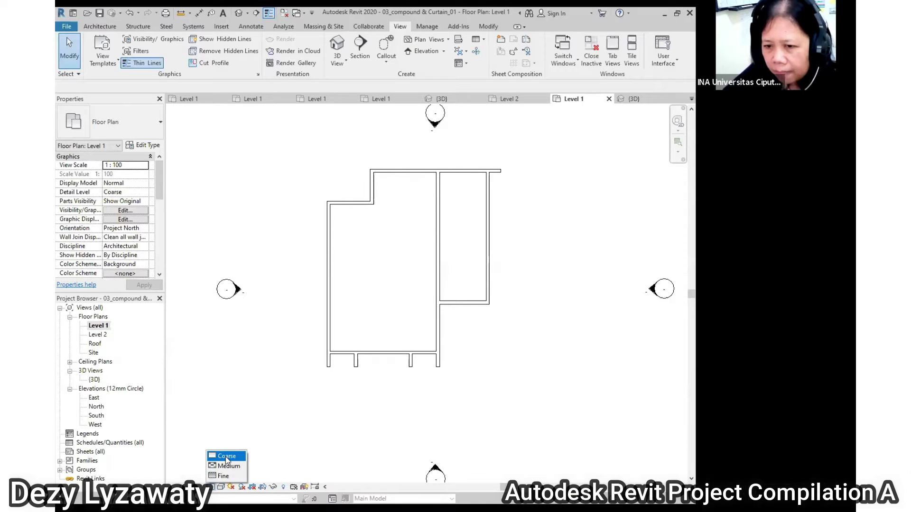
click(226, 457)
scroll(342, 365, up, 2)
scroll(344, 375, up, 2)
scroll(345, 380, up, 2)
middle_drag(345, 379, 270, 370)
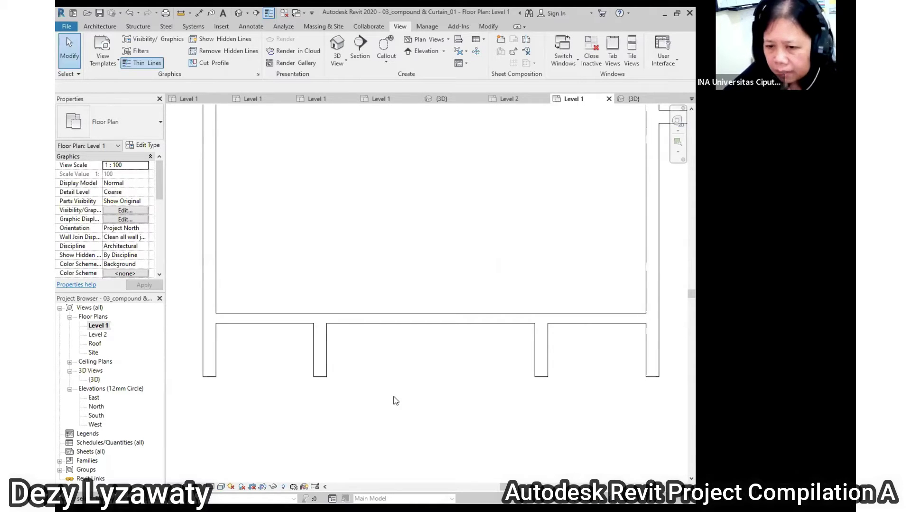
Set the plan to Medium detail and zoom closer to the wall.
click(211, 487)
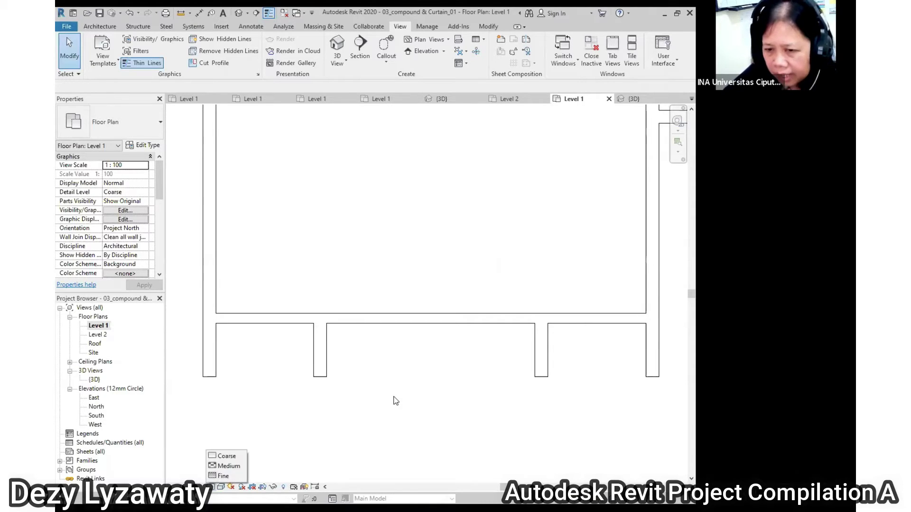
click(229, 466)
middle_drag(245, 329, 313, 330)
scroll(321, 326, up, 2)
scroll(322, 329, up, 2)
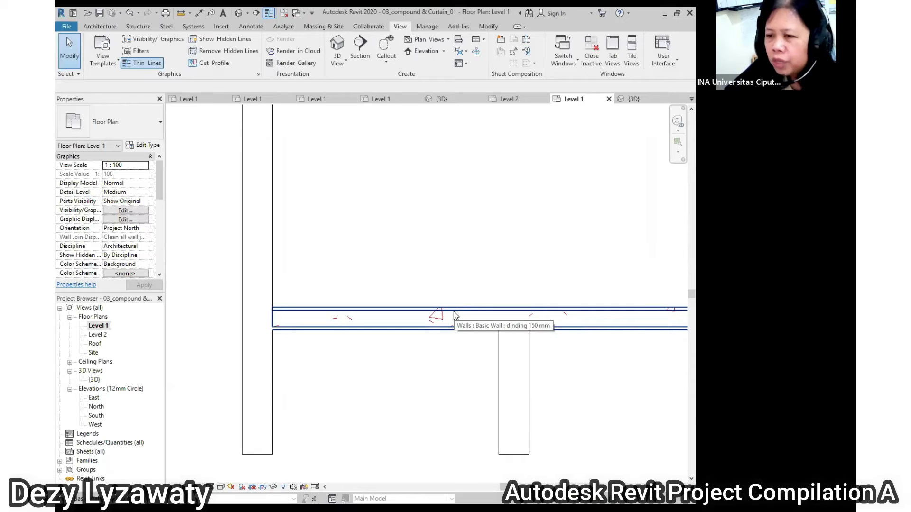
scroll(442, 338, up, 2)
scroll(499, 345, up, 2)
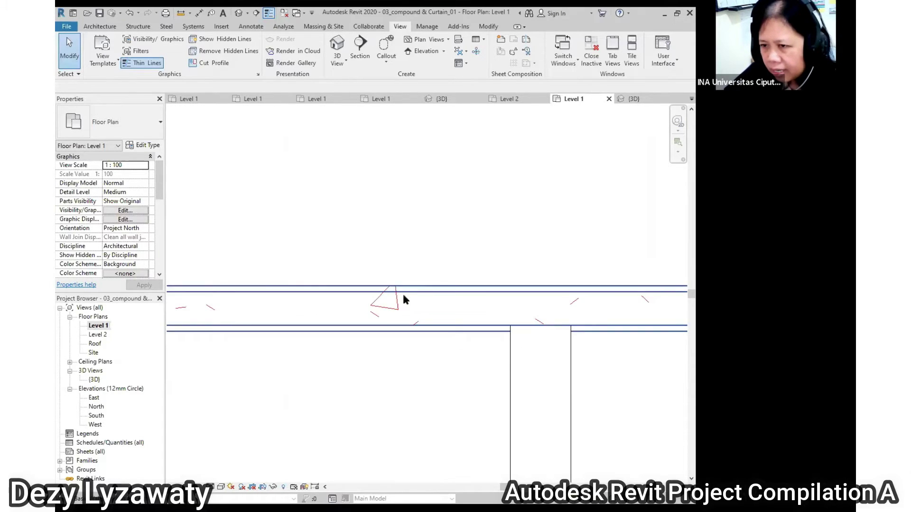
scroll(474, 317, down, 2)
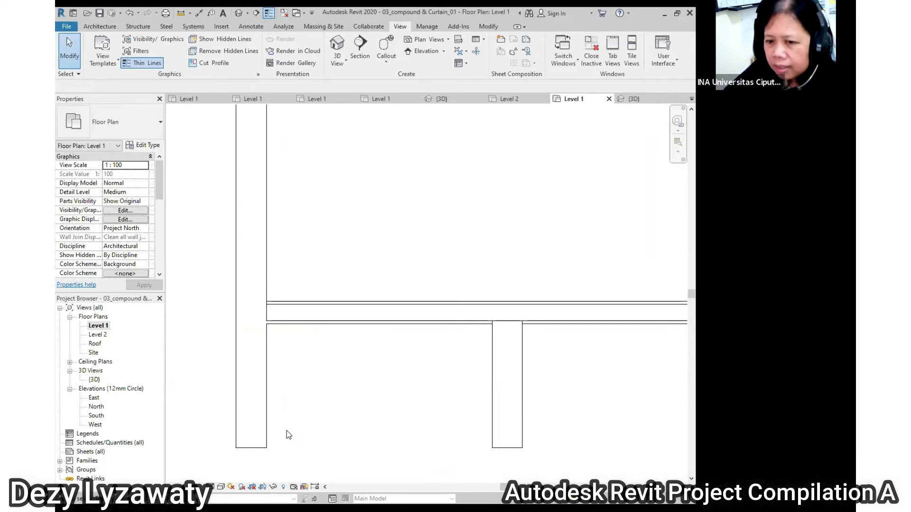
Compare Coarse with Medium detail, keep Medium, and select the left vertical wall.
click(220, 486)
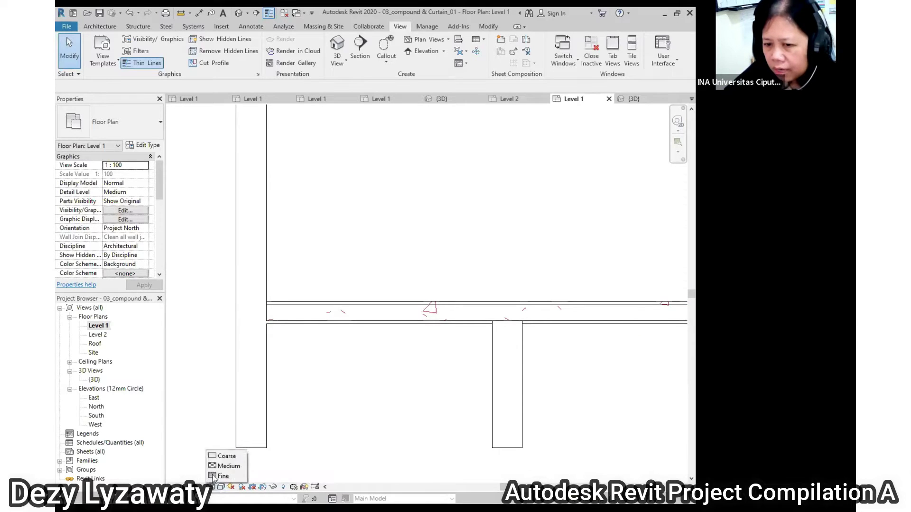
click(219, 456)
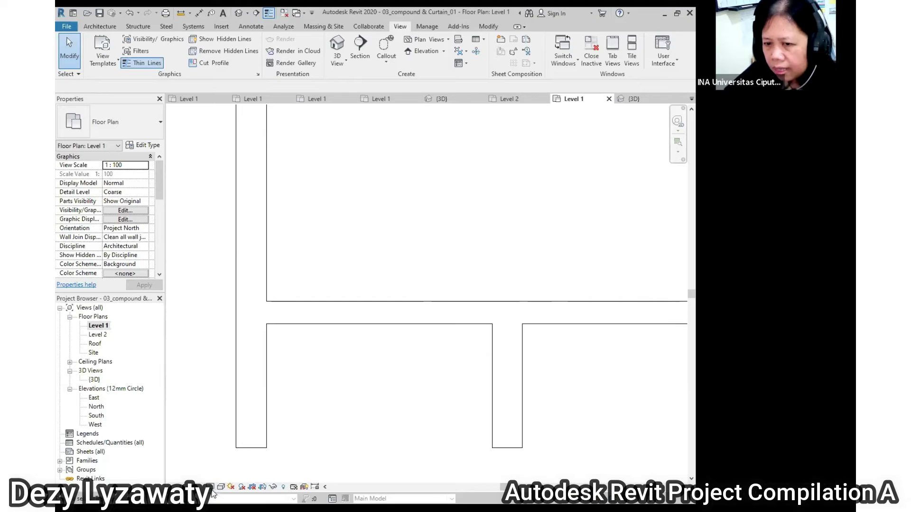
click(210, 487)
click(225, 466)
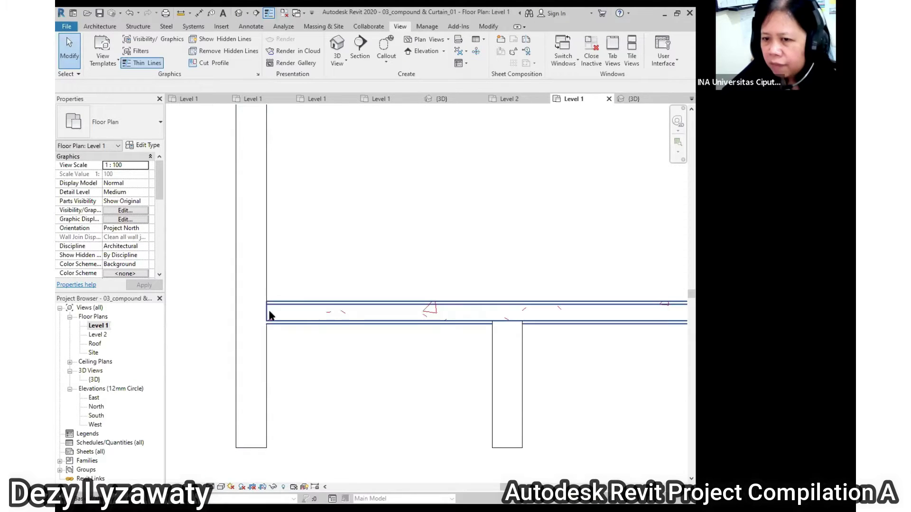
scroll(269, 311, down, 1)
scroll(313, 318, down, 2)
scroll(331, 330, up, 1)
middle_drag(420, 285, 386, 238)
scroll(326, 408, up, 2)
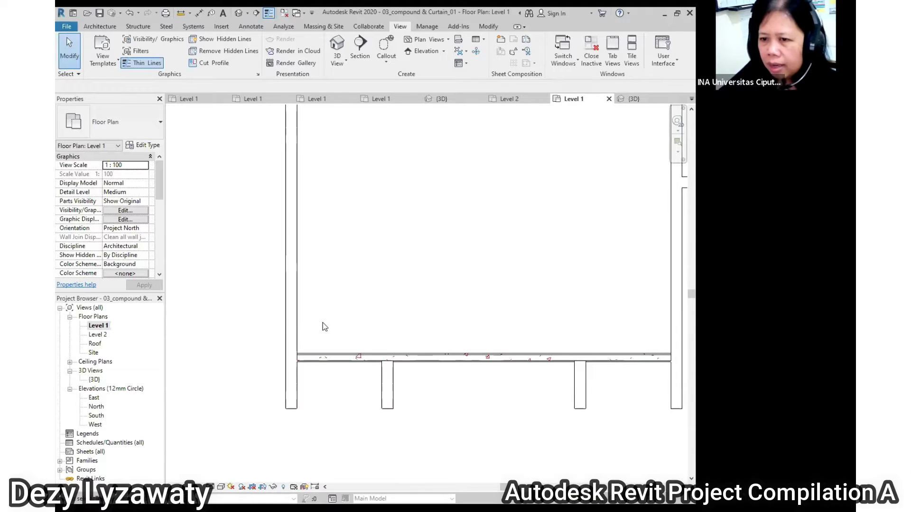
click(295, 321)
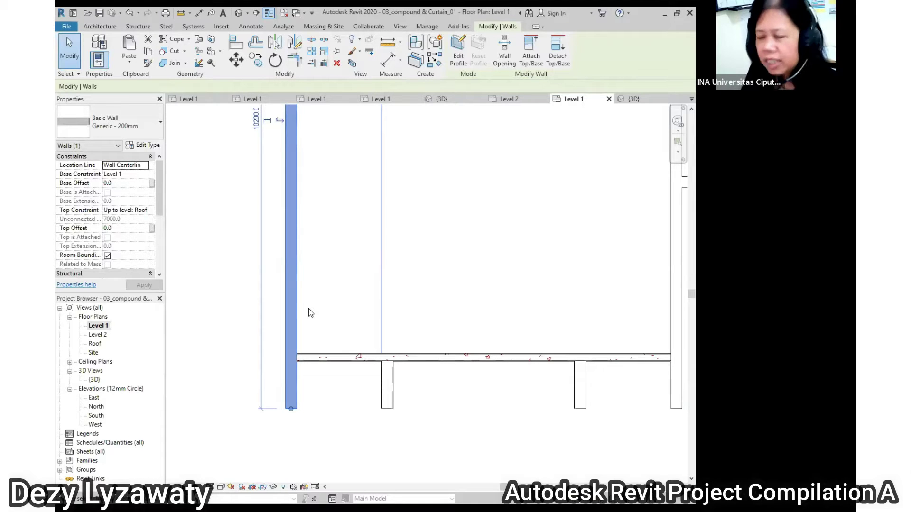
Select the left wall and inspect its Generic - 200mm type properties without changes.
click(459, 276)
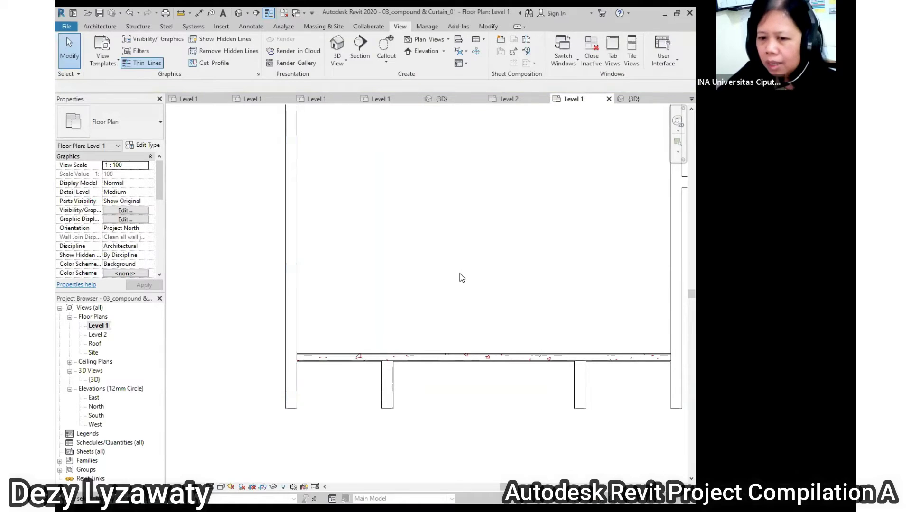
click(297, 268)
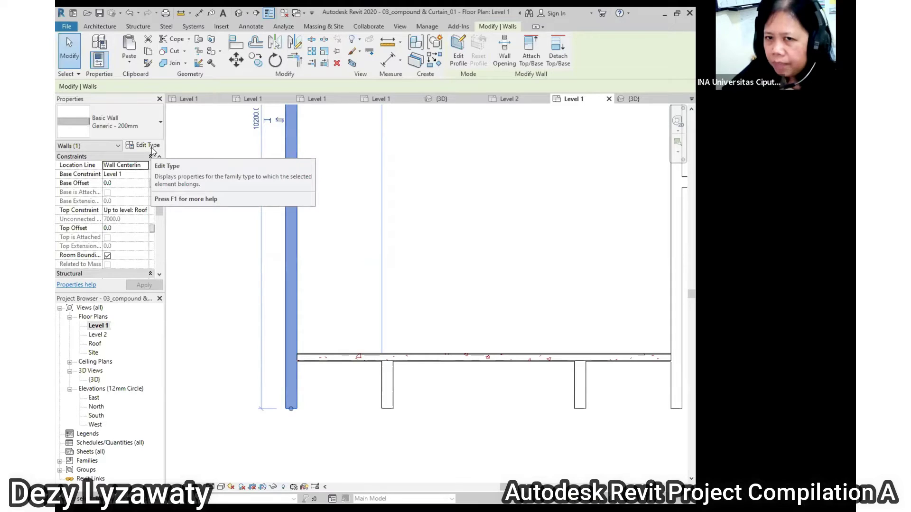
click(153, 147)
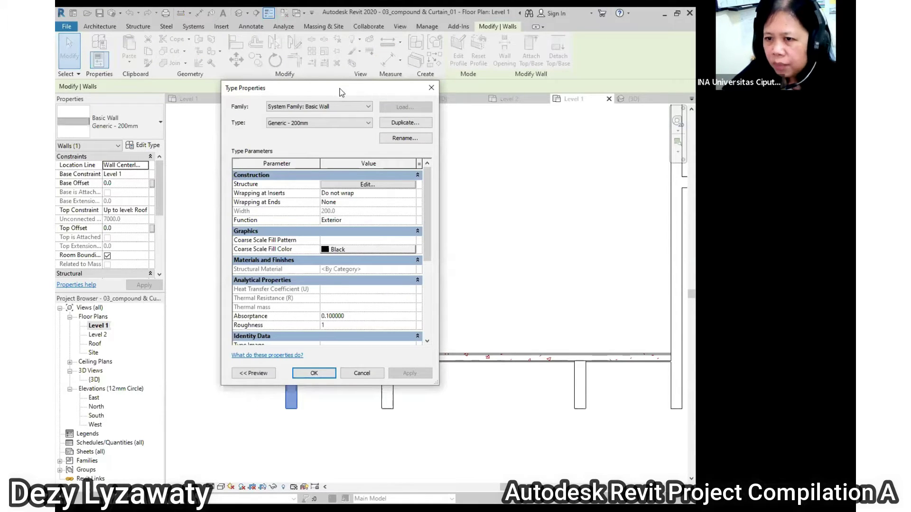
drag(340, 91, 443, 105)
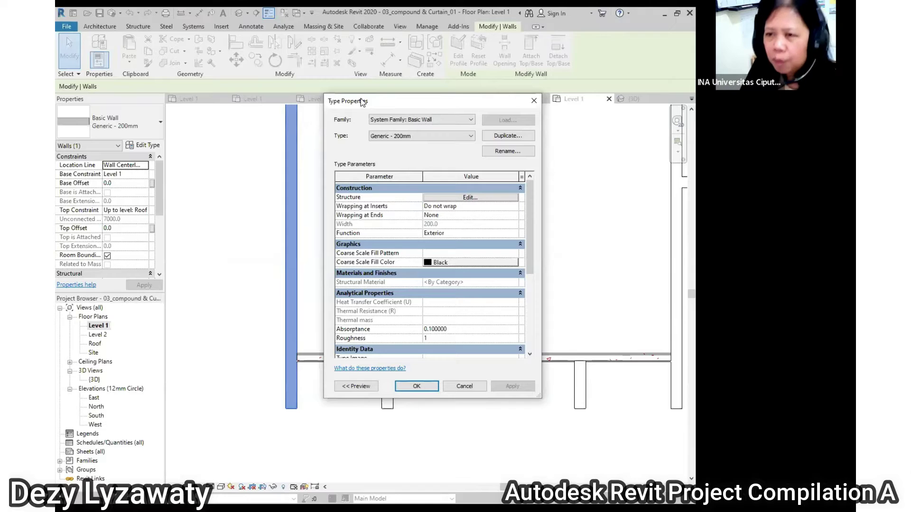
click(464, 387)
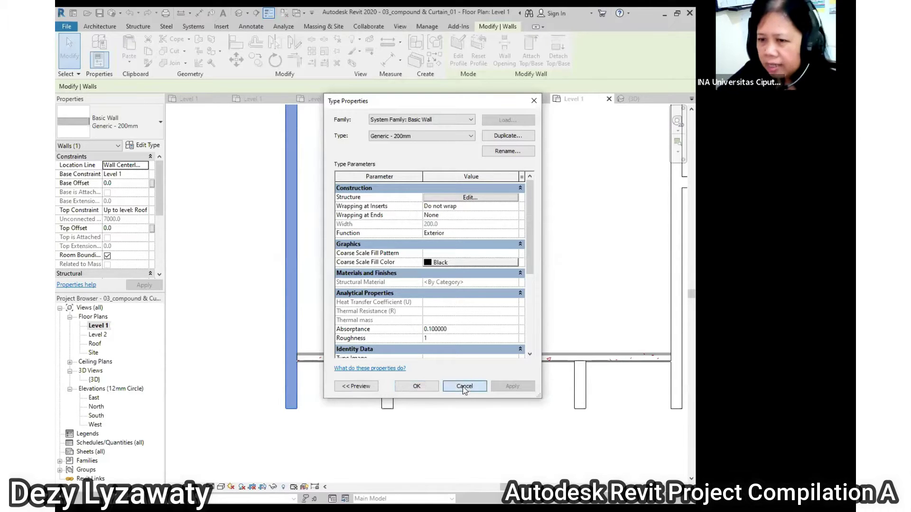
click(464, 388)
click(461, 304)
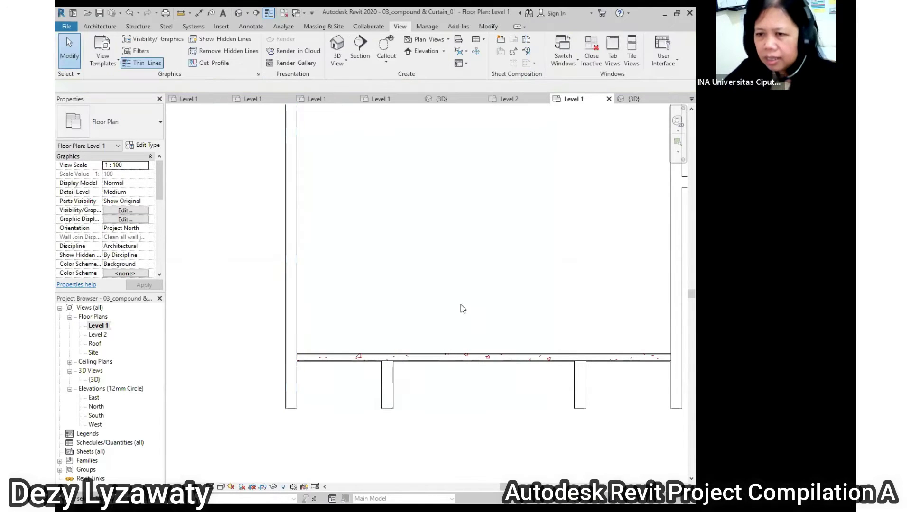
Reselect the left wall and duplicate its type, naming the copy 'Wall 150 mm'.
click(298, 219)
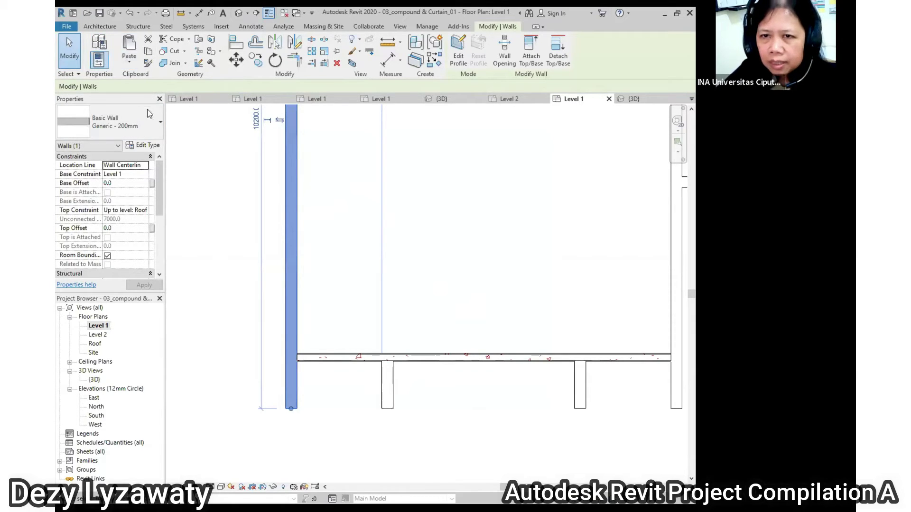
click(148, 146)
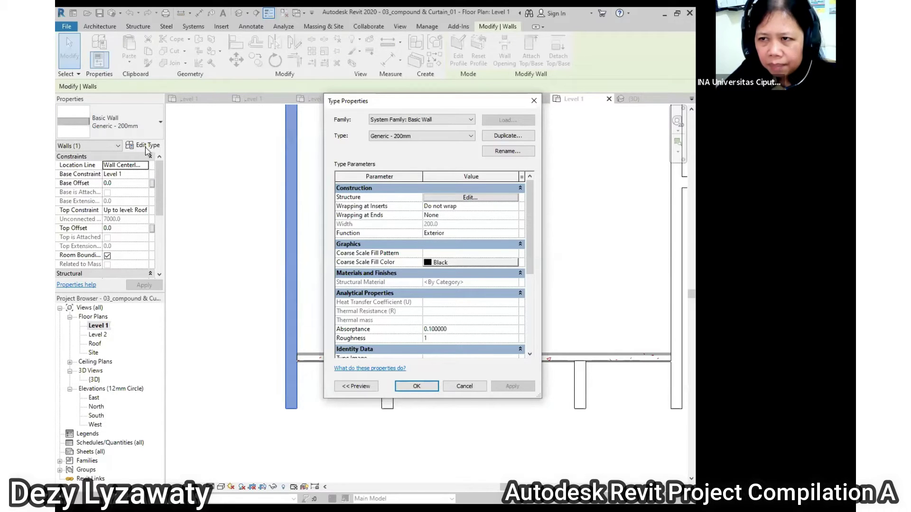
click(517, 138)
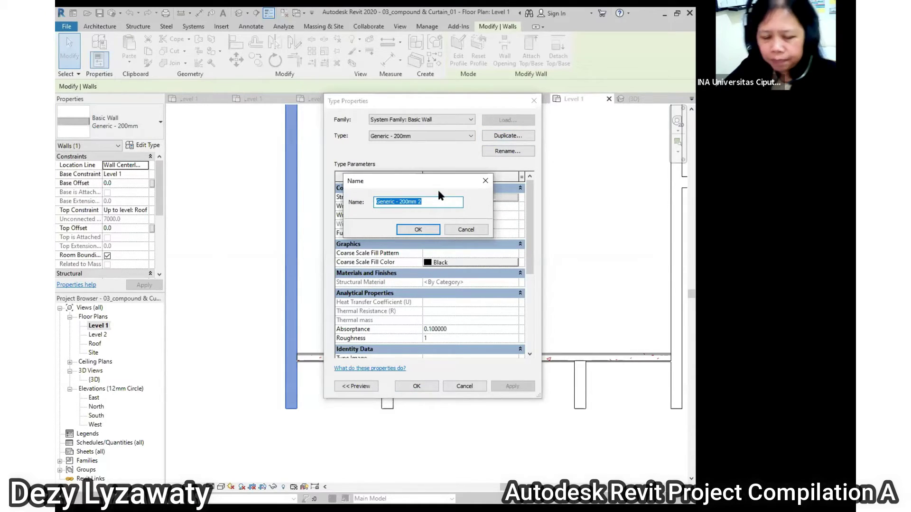
text(G)
key(BackSpace)
text(Wall)
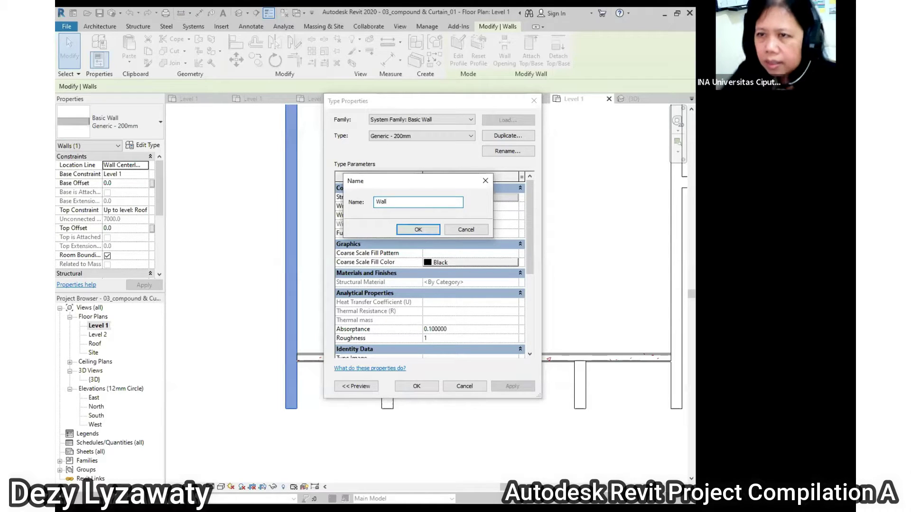
click(406, 88)
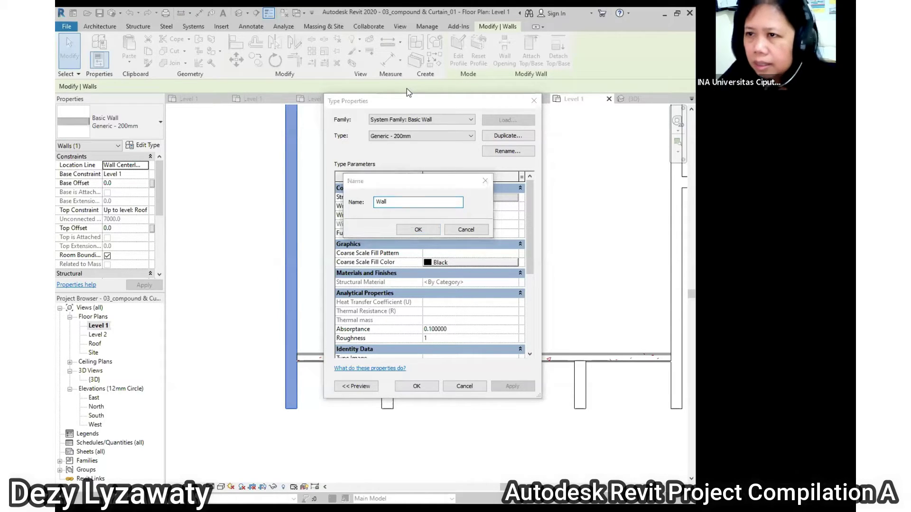
click(420, 213)
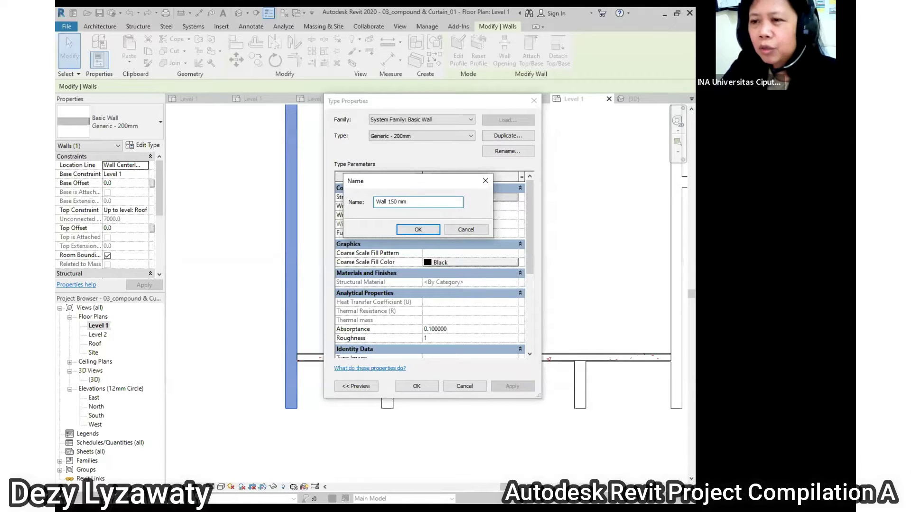
text(150 mm)
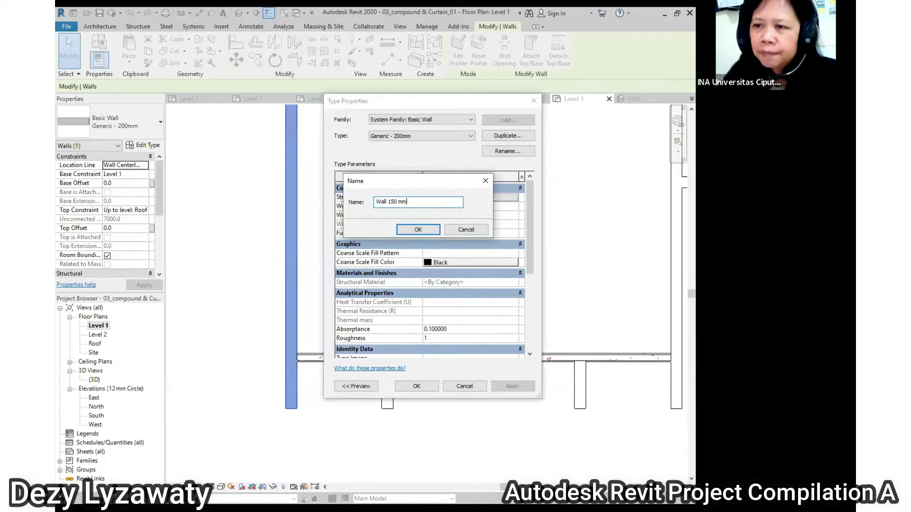
click(418, 229)
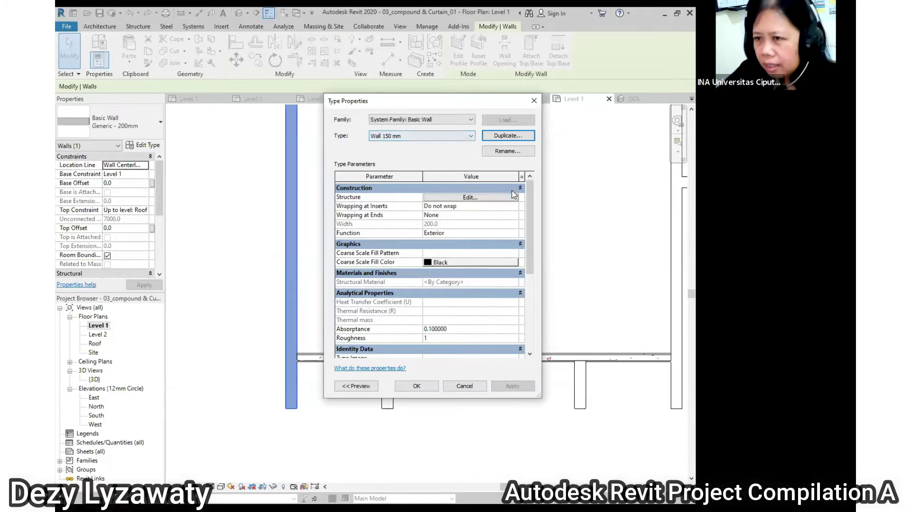
Open Edit Assembly for Wall 150 mm with the section preview shown, dialog moved left.
click(470, 198)
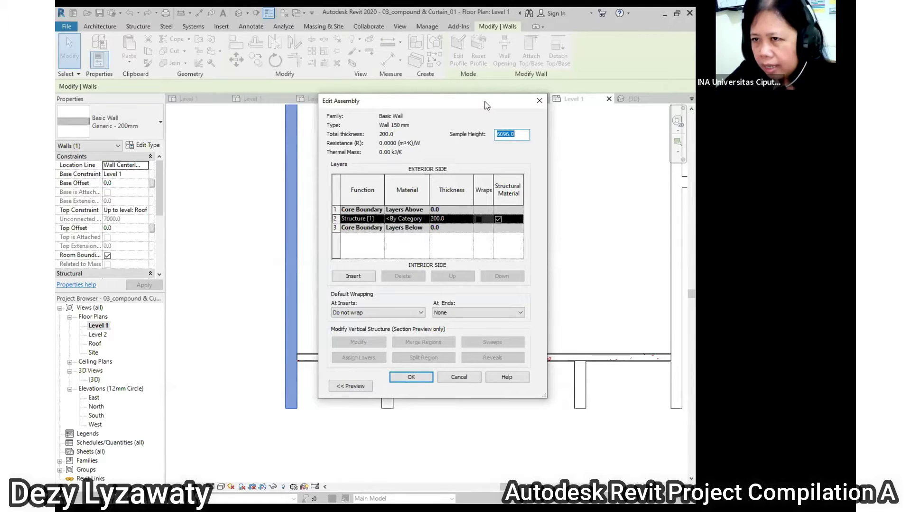
drag(486, 106, 514, 87)
click(492, 355)
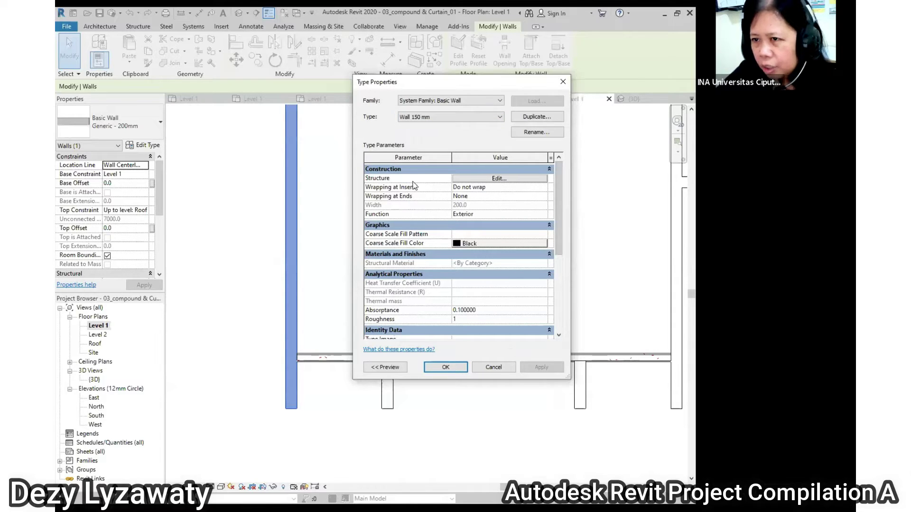
click(496, 180)
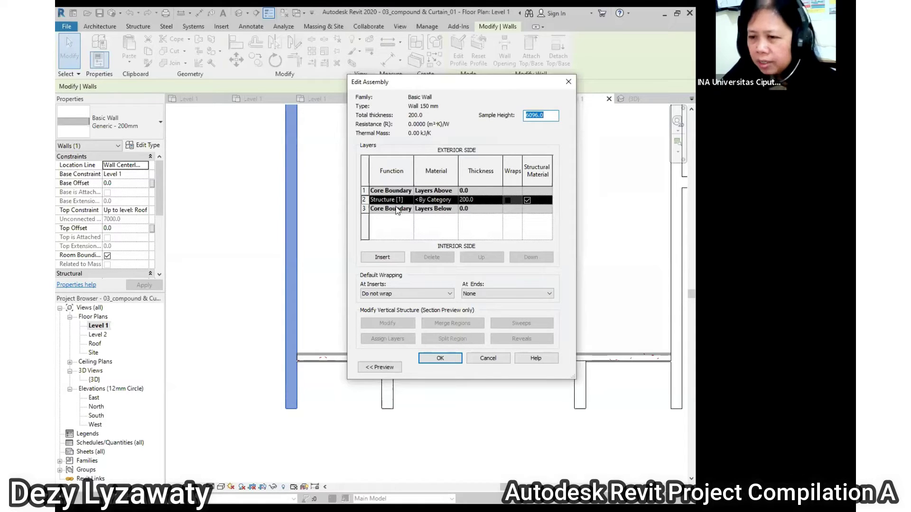
click(385, 368)
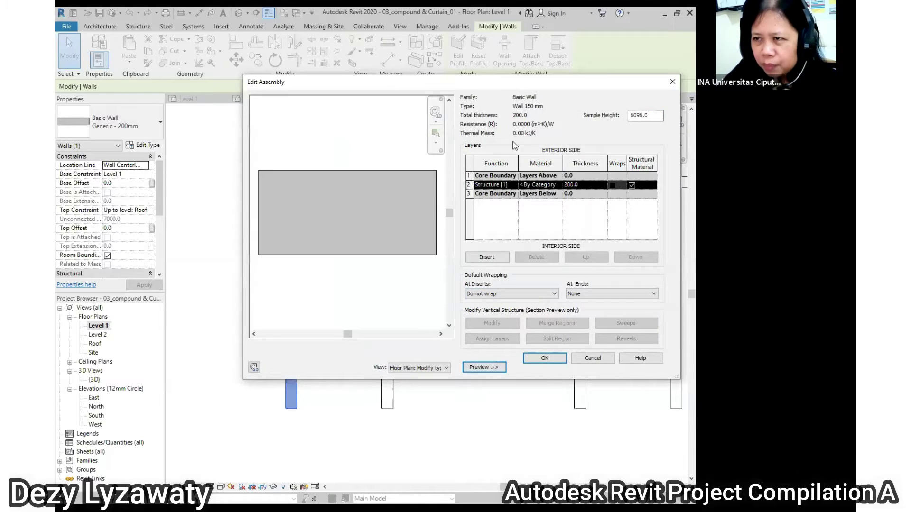
drag(537, 88, 480, 89)
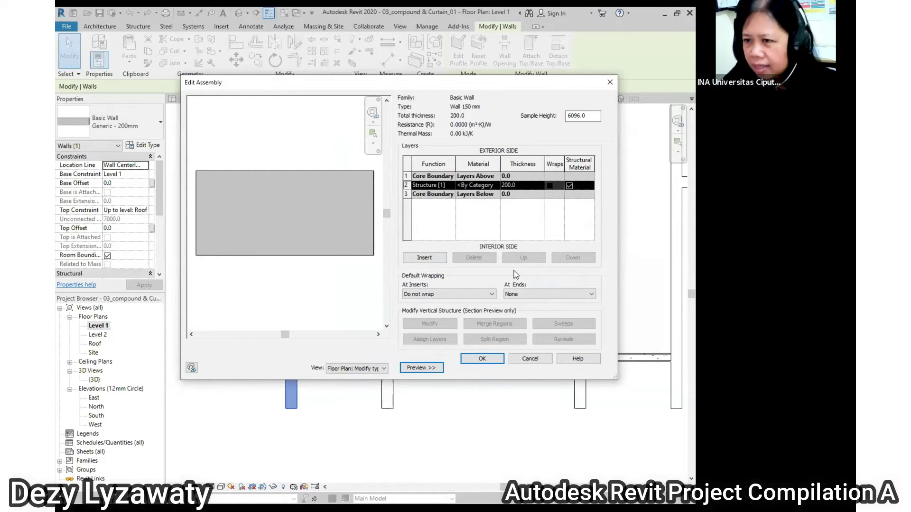
Insert two new layers with functions Finish 1 [4] and Finish 2 [5].
click(425, 258)
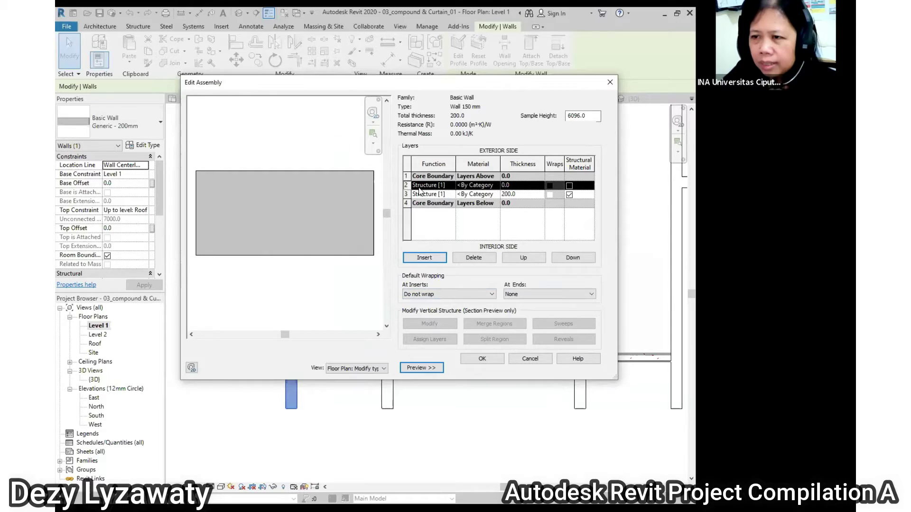
click(451, 186)
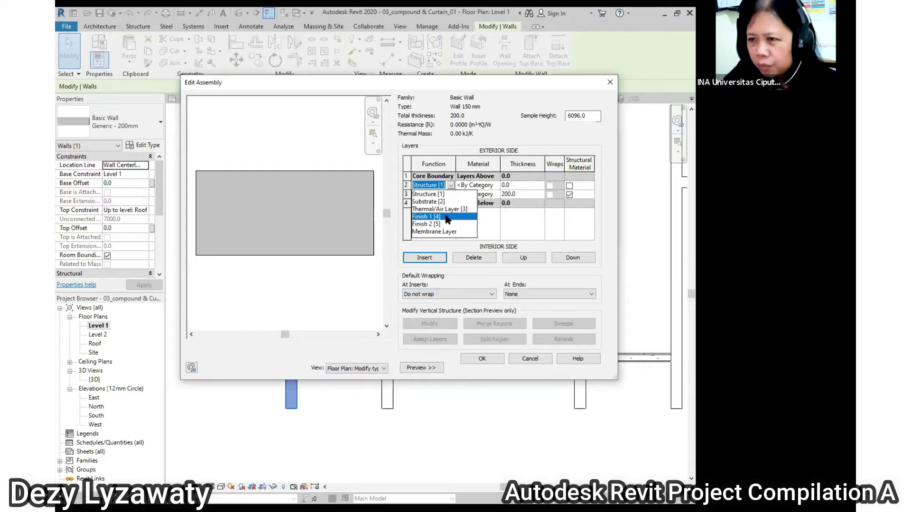
click(445, 216)
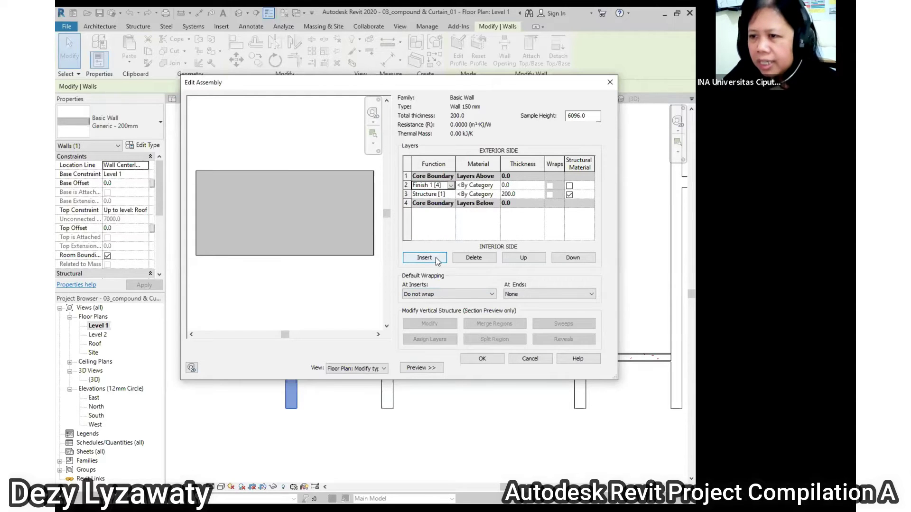
click(436, 258)
click(451, 186)
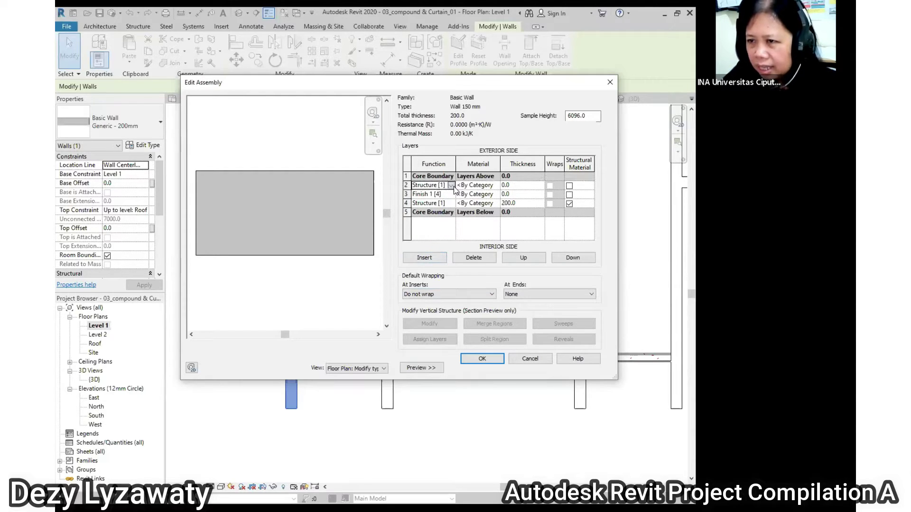
click(438, 224)
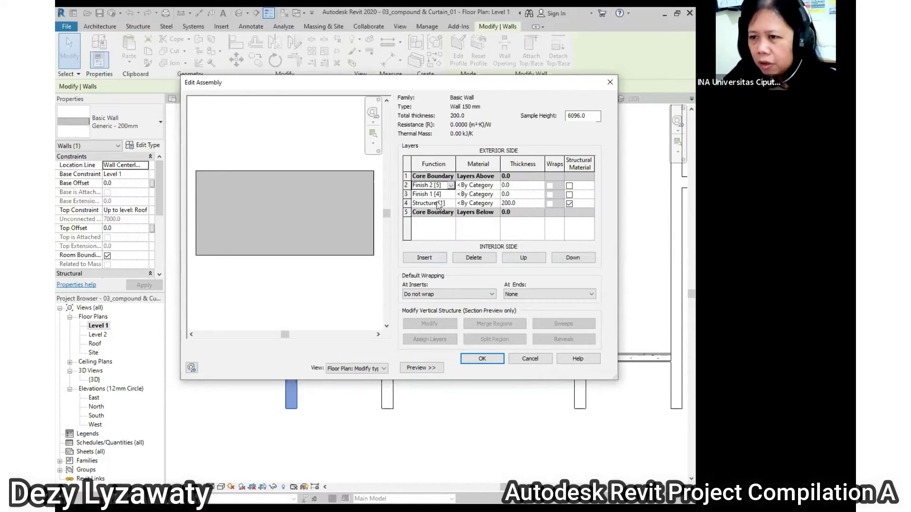
Move Finish 1 to the exterior face and Finish 2 to the interior, outside the core.
click(426, 195)
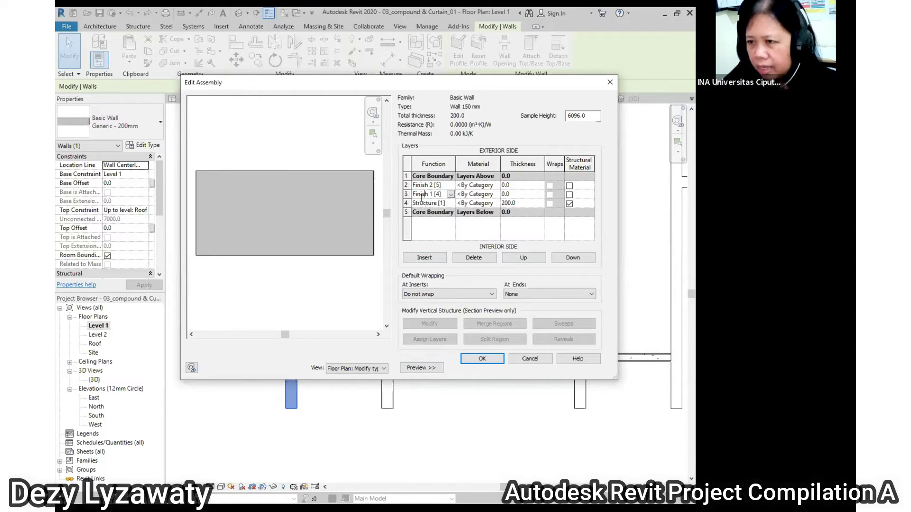
click(527, 261)
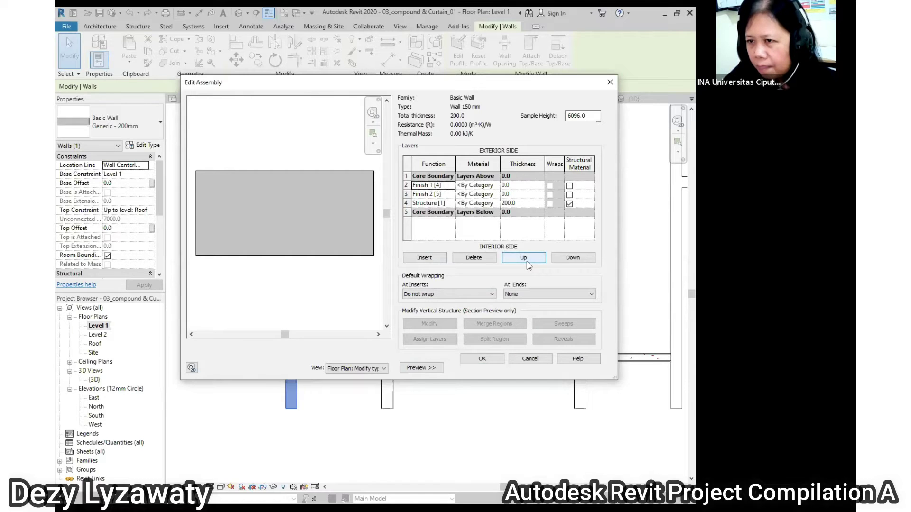
click(527, 261)
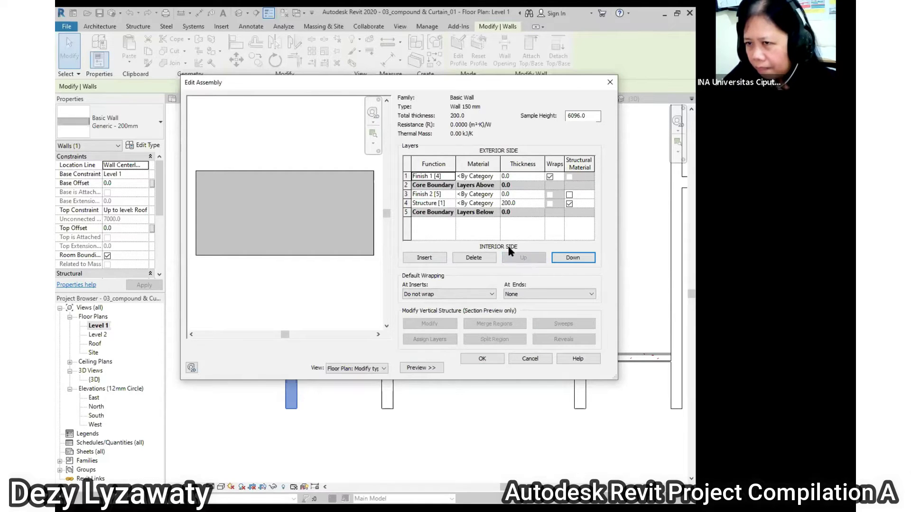
click(429, 195)
click(585, 261)
click(585, 261)
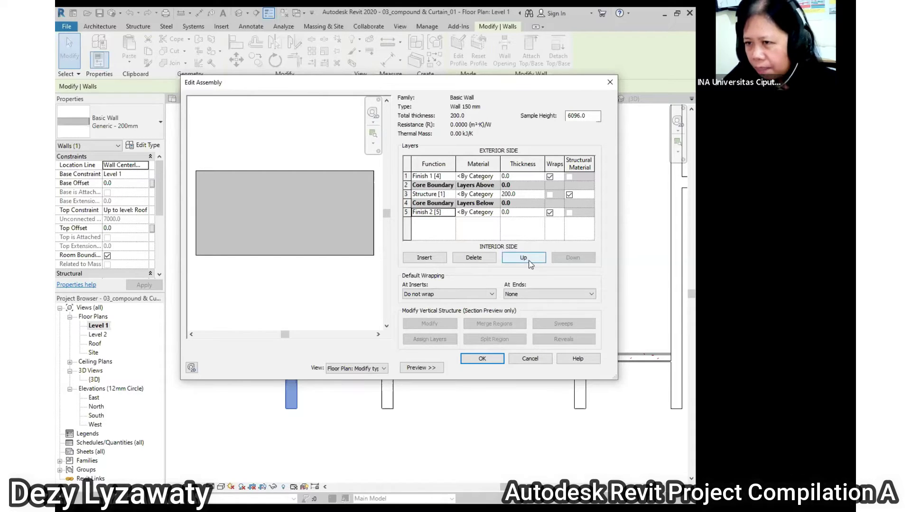
click(422, 176)
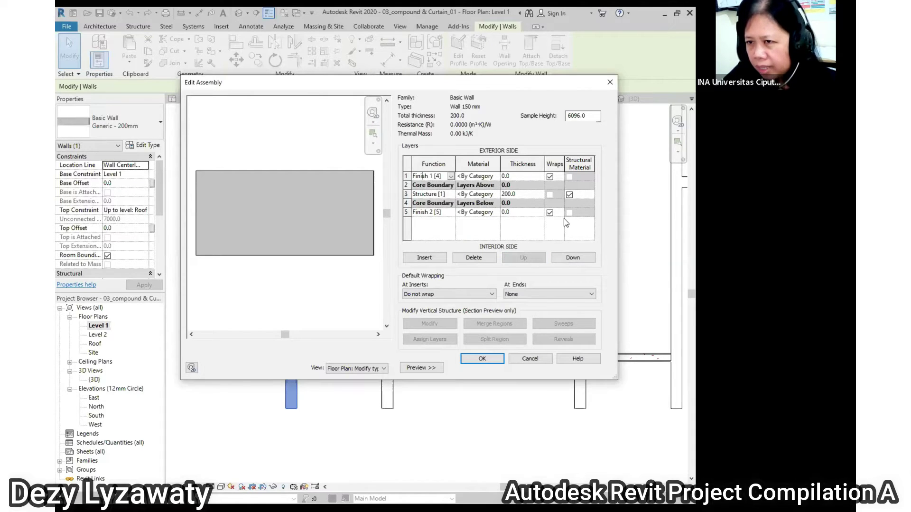
click(430, 213)
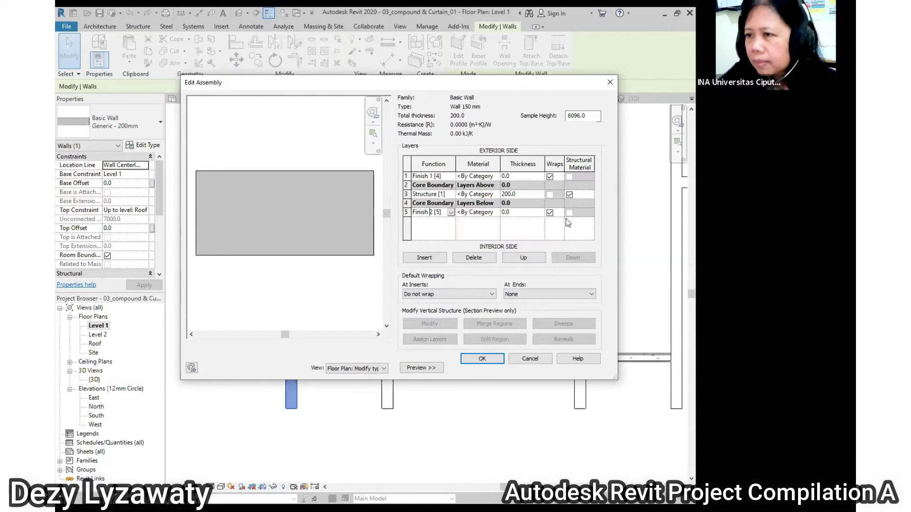
click(528, 177)
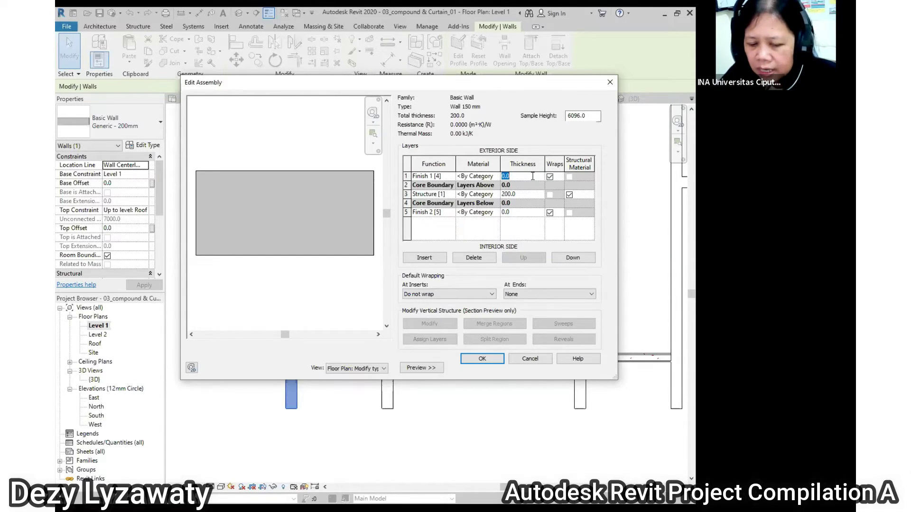
Enter layer thicknesses of 20 for Finish 1, 110 for Structure and 20 for Finish 2.
text(20)
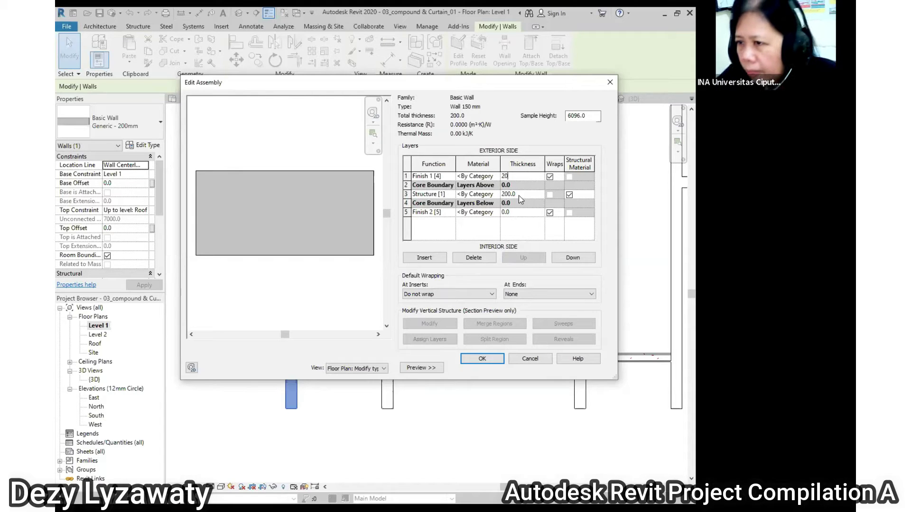
click(522, 196)
text(110)
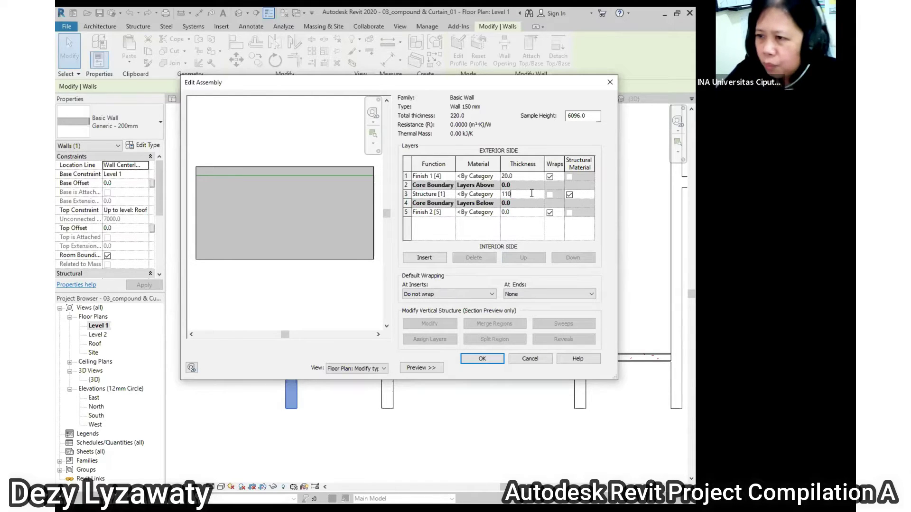
click(536, 213)
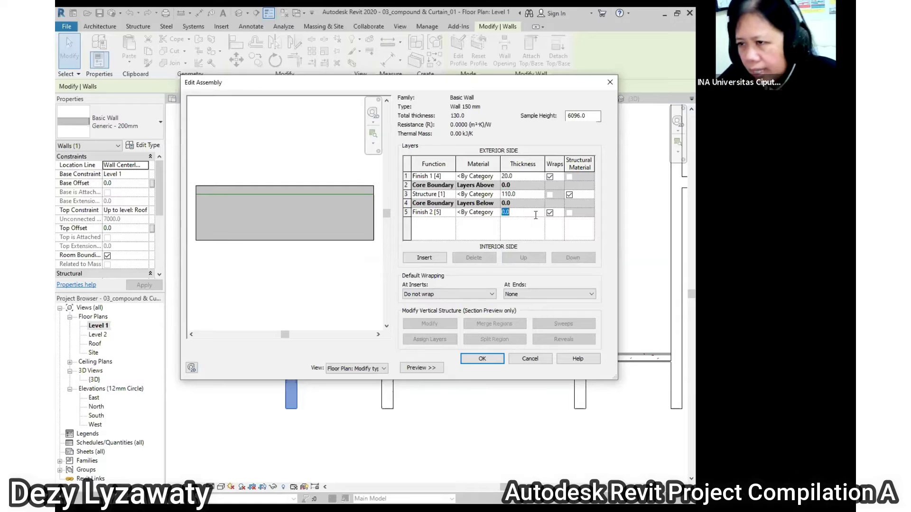
text(20)
key(Tab)
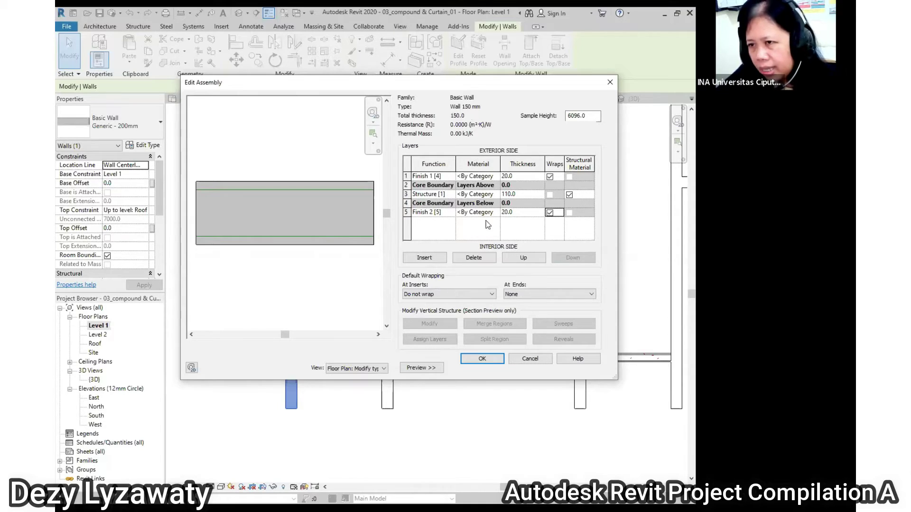
click(496, 196)
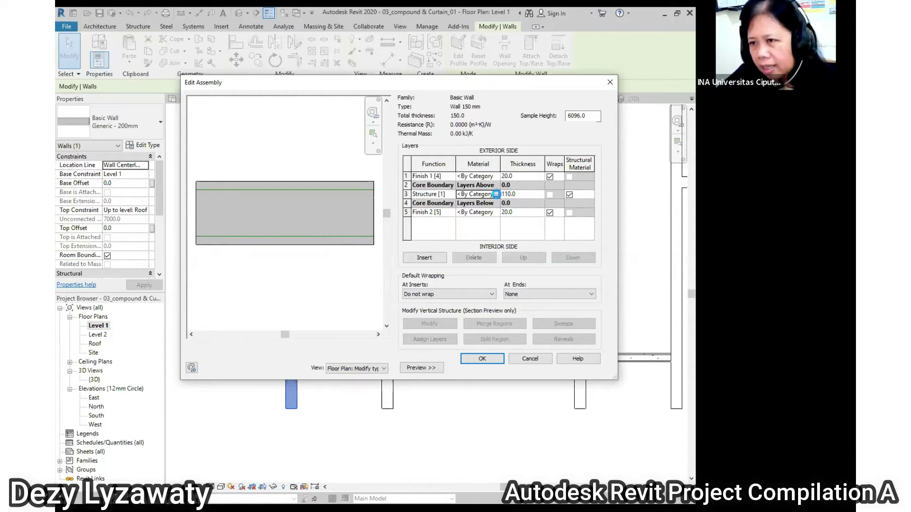
Open the Material Browser for the Structure layer, then move and enlarge it.
click(496, 195)
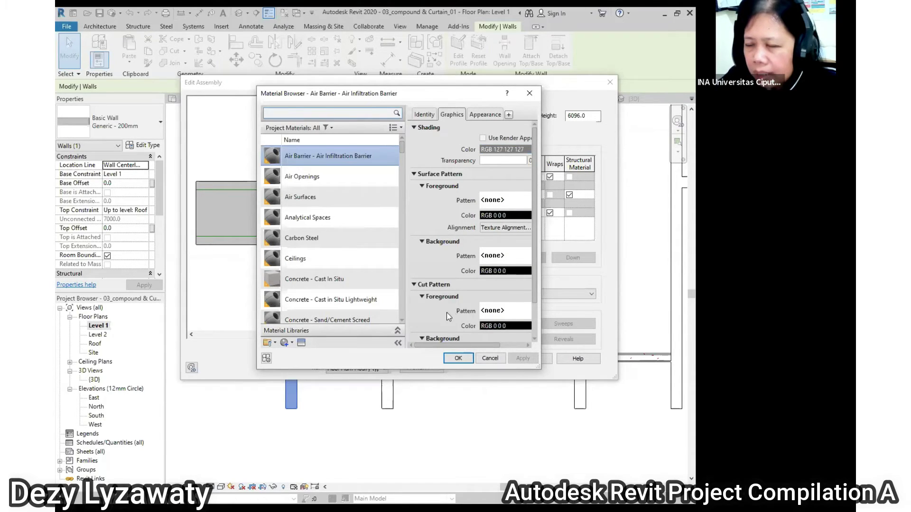
drag(452, 93, 367, 83)
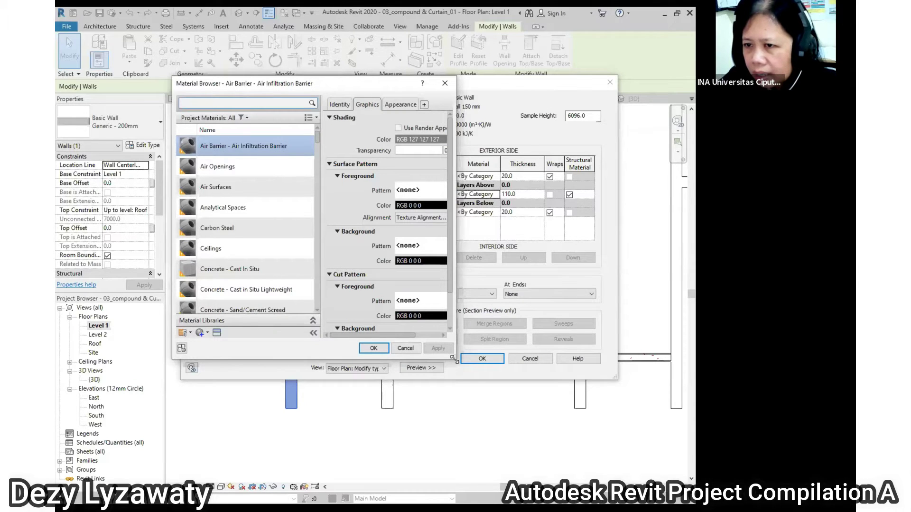
drag(454, 359, 571, 427)
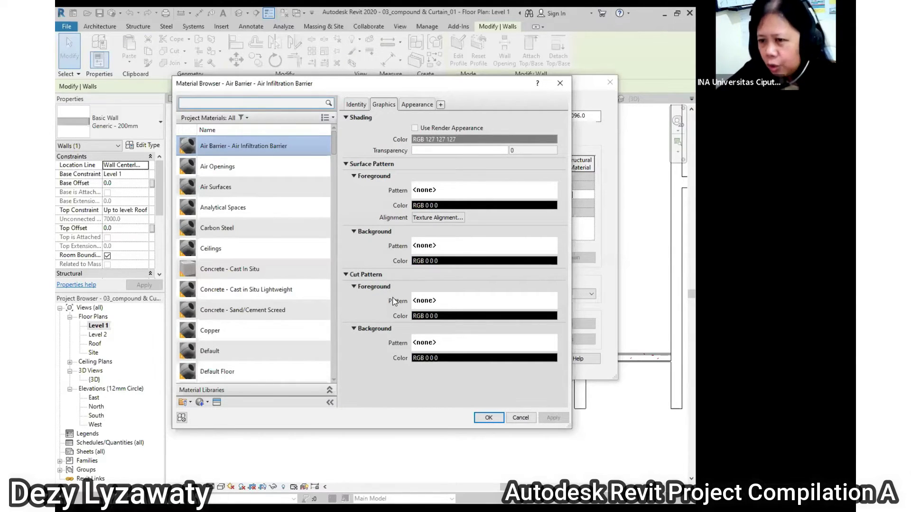
Set the structure material's cut pattern to Brickwork and accept Air Barrier - Air Infiltration Barrier.
click(535, 304)
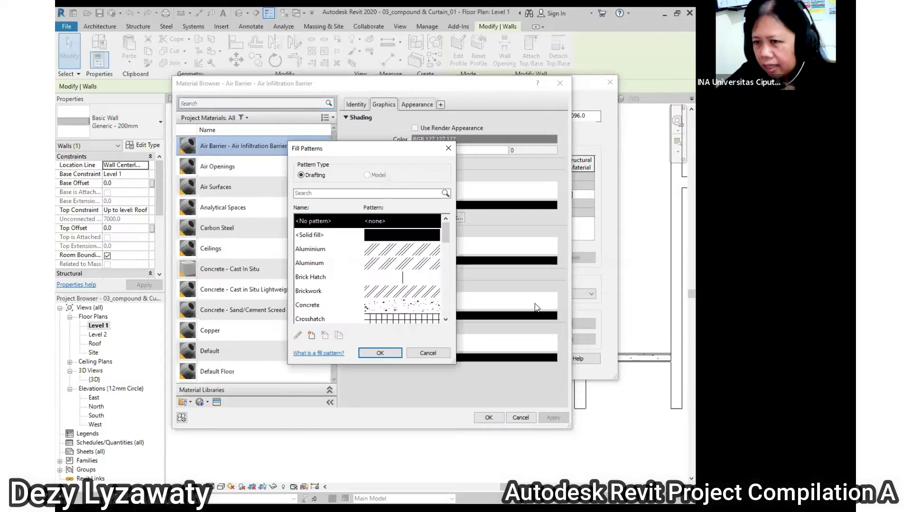
click(417, 295)
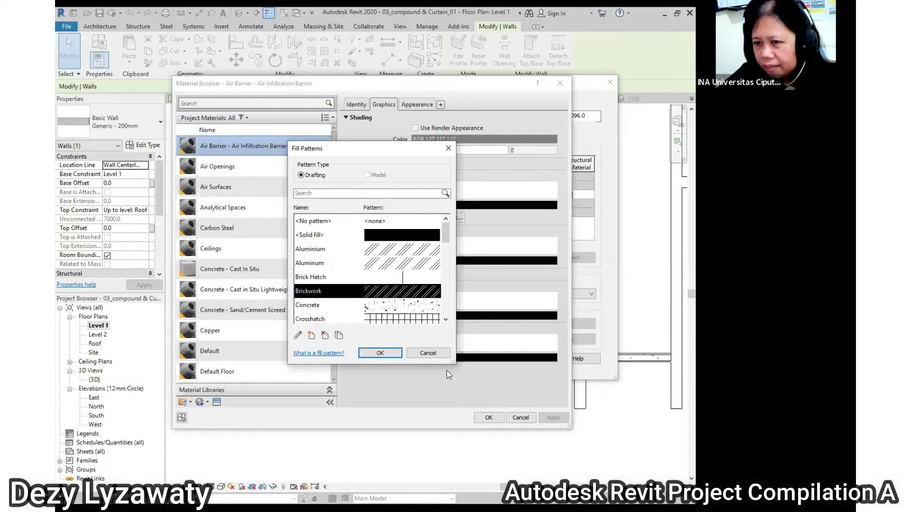
click(428, 353)
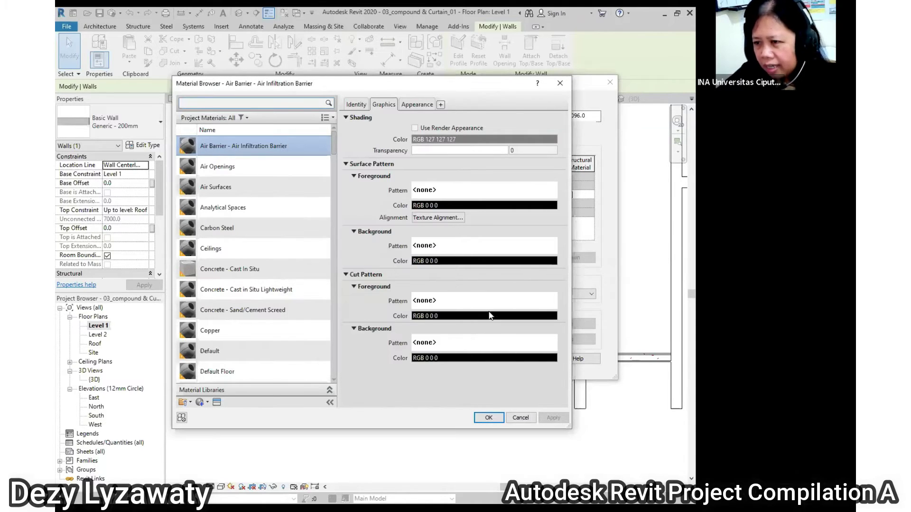
click(463, 304)
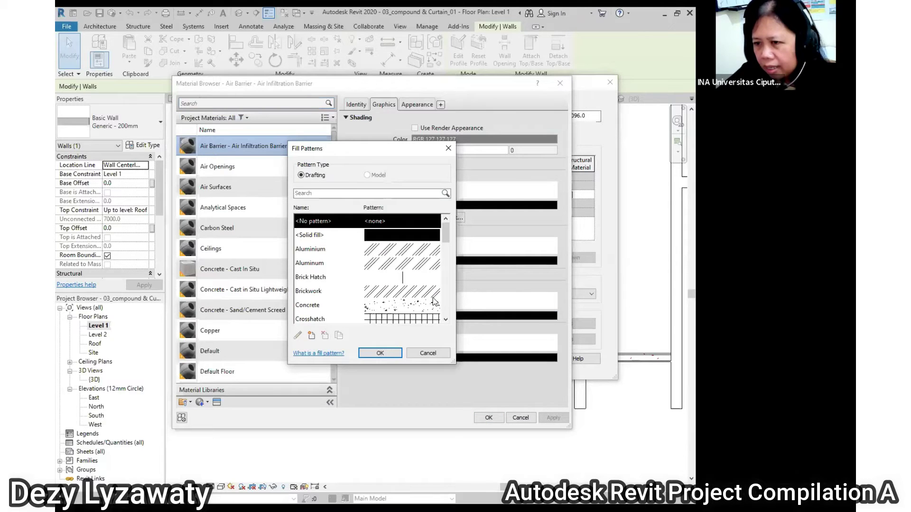
click(430, 296)
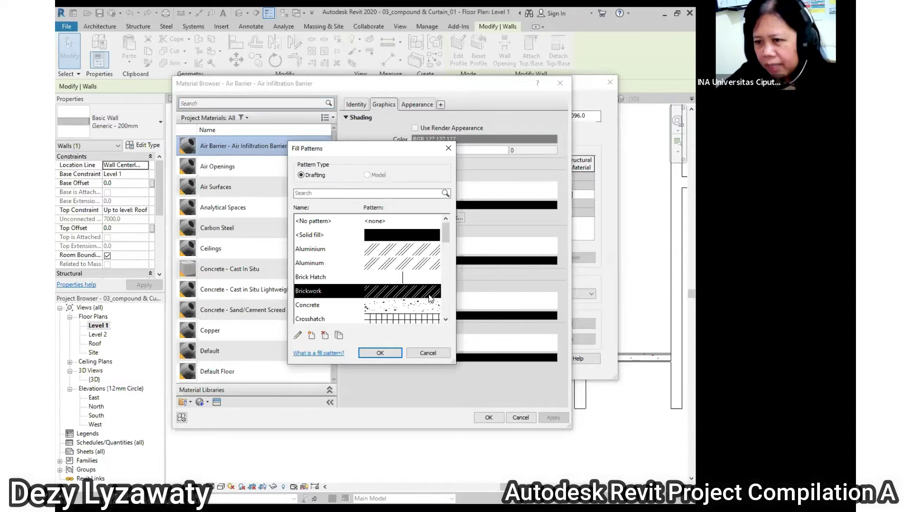
click(380, 354)
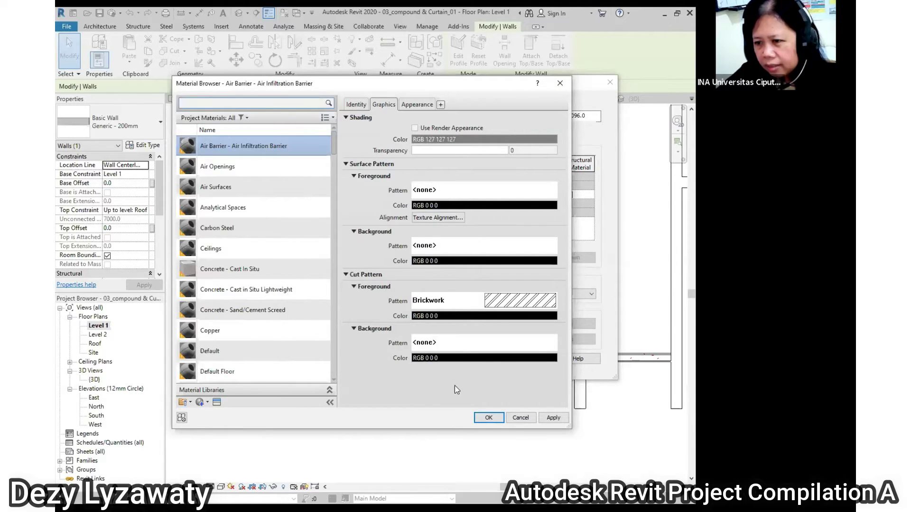
click(489, 419)
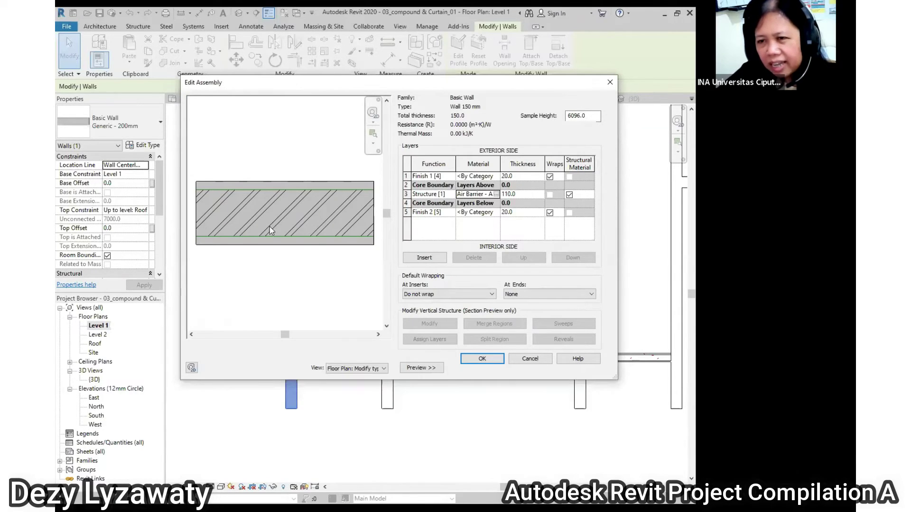
Reopen the structure material, reconfirm the Brickwork cut pattern and apply it.
click(496, 195)
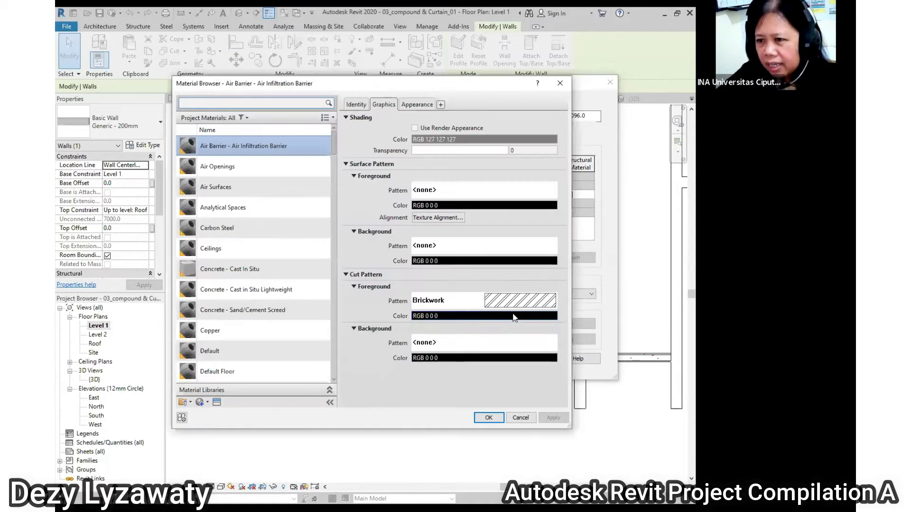
click(488, 297)
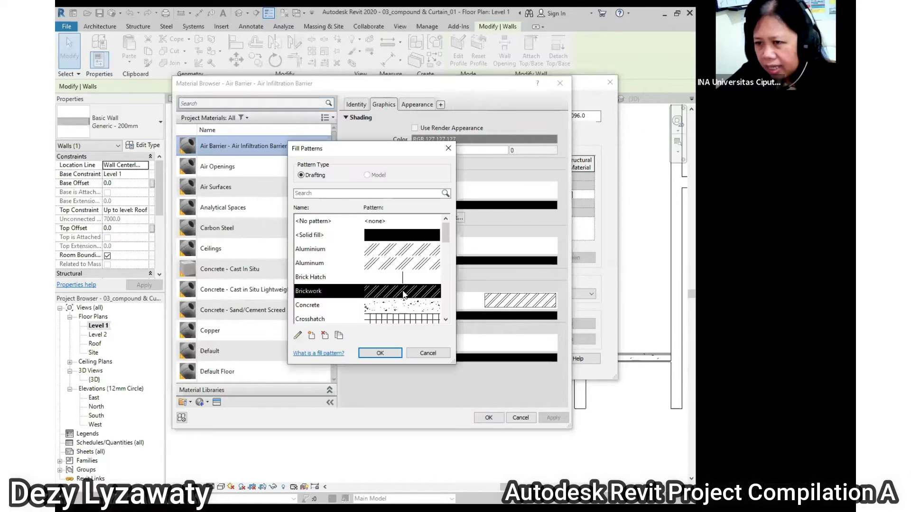
click(382, 353)
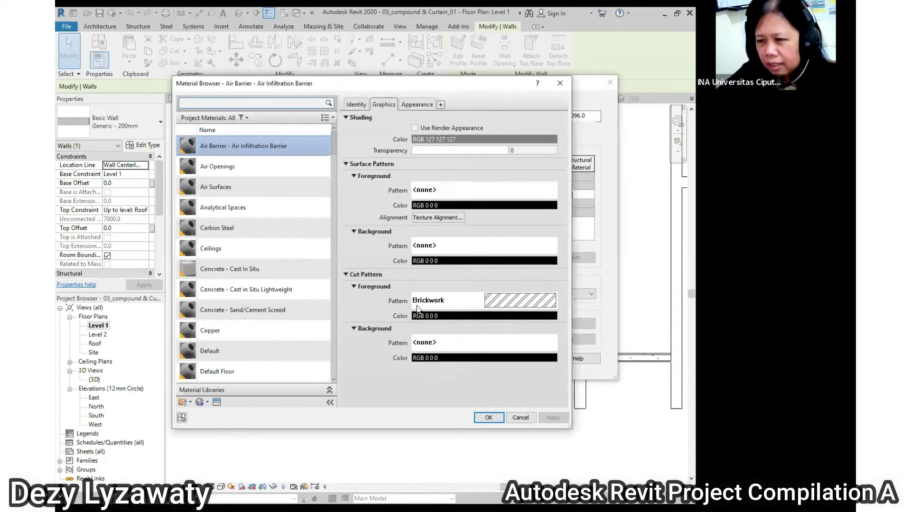
click(489, 417)
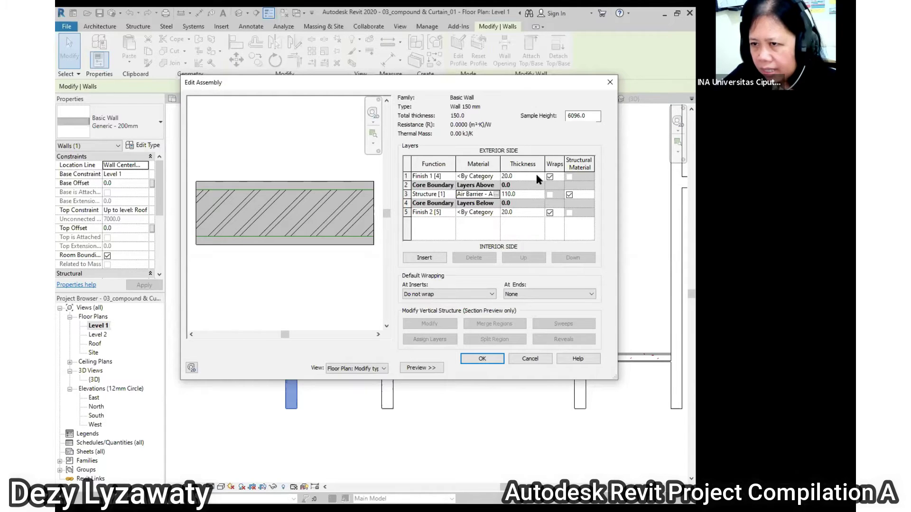
Open the Material Browser for the Finish 1 exterior layer.
click(495, 178)
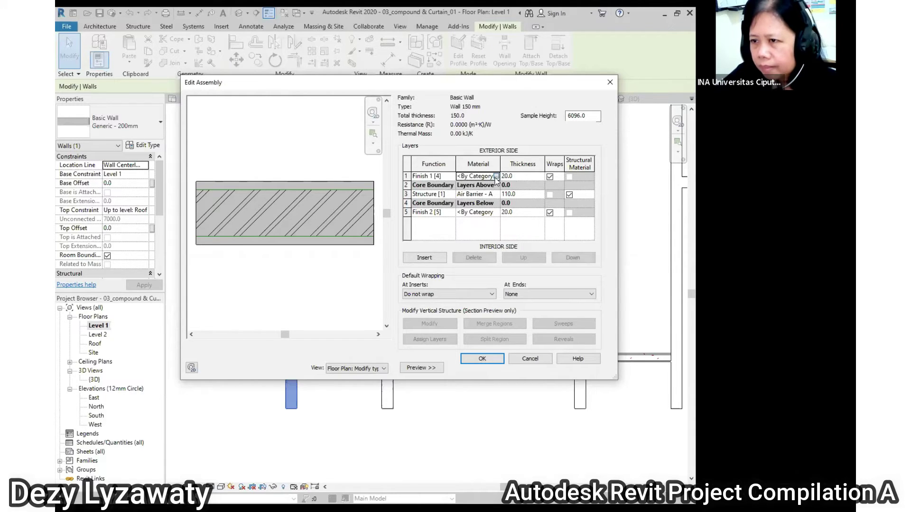
click(496, 177)
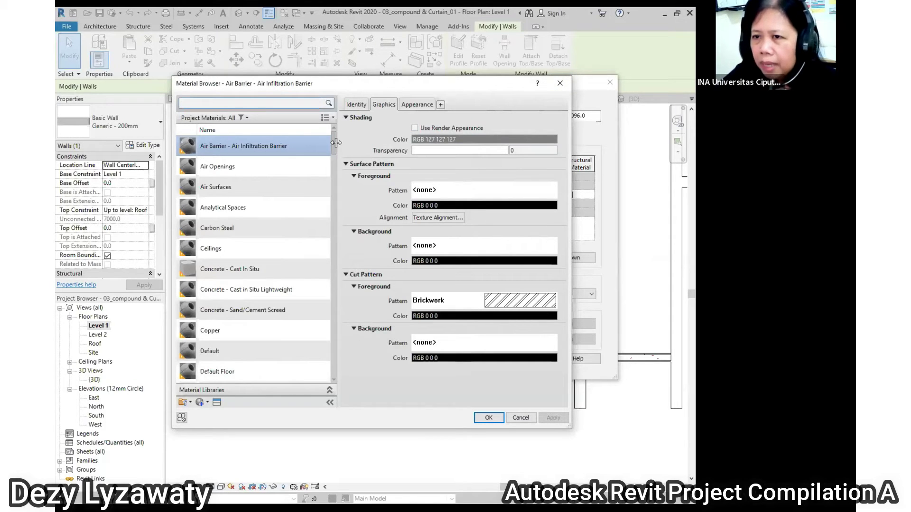
Scroll the material list and select Wood - Timber for the exterior finish layer.
drag(334, 148, 326, 382)
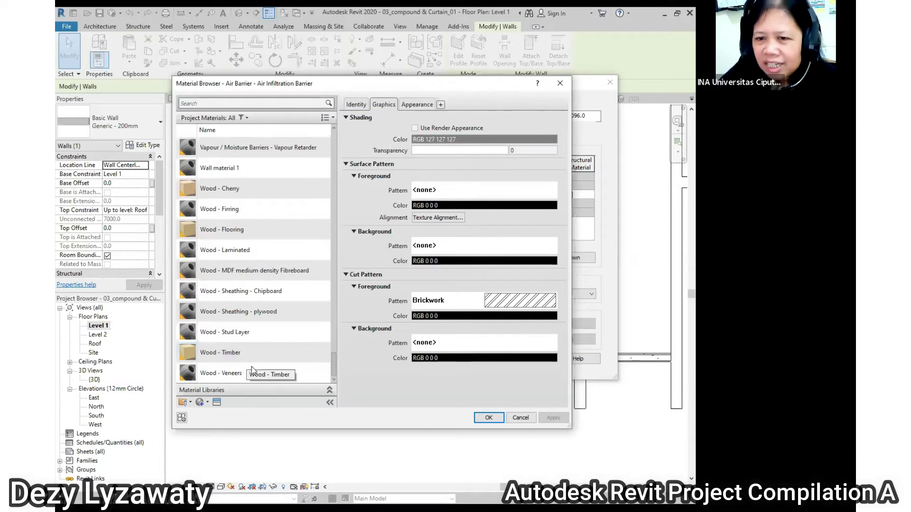
scroll(223, 231, up, 3)
scroll(223, 230, up, 3)
scroll(225, 227, up, 3)
scroll(226, 221, down, 1)
scroll(229, 240, down, 3)
scroll(233, 244, down, 1)
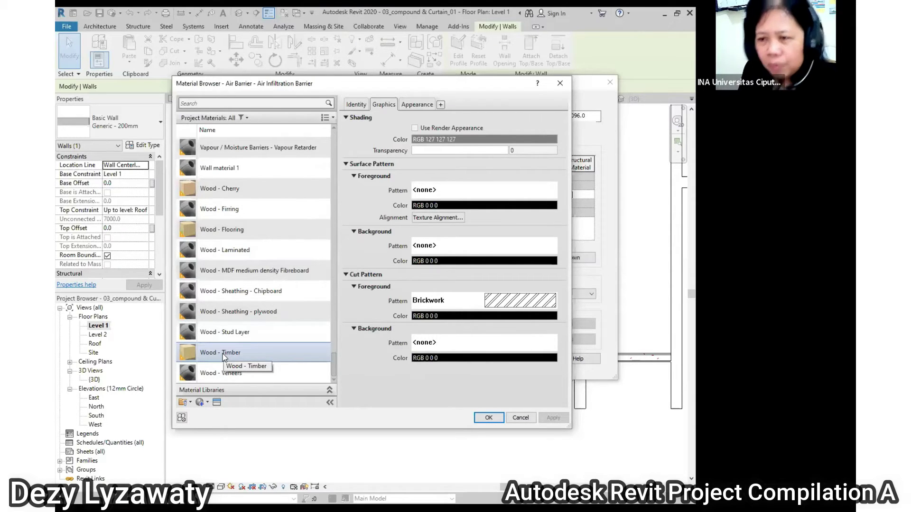
click(223, 355)
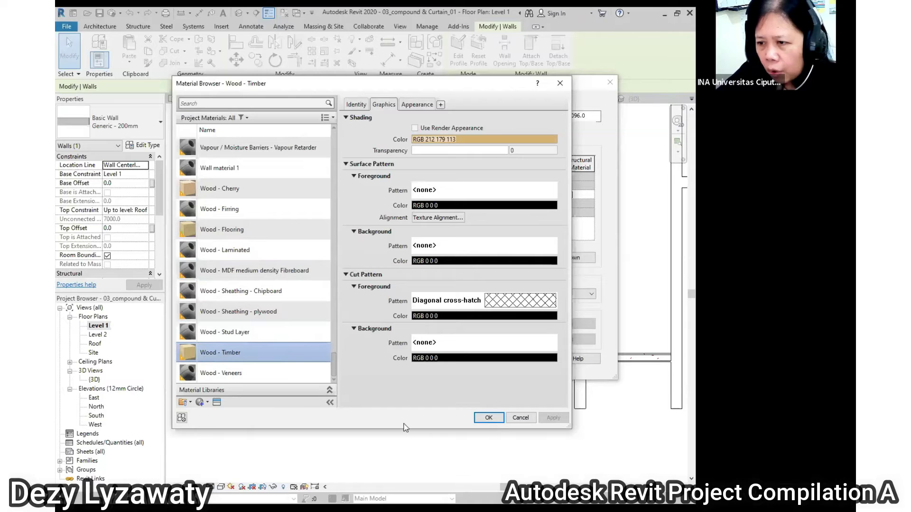
Confirm Wood - Timber for the exterior finish and browse materials for the interior finish layer.
click(493, 415)
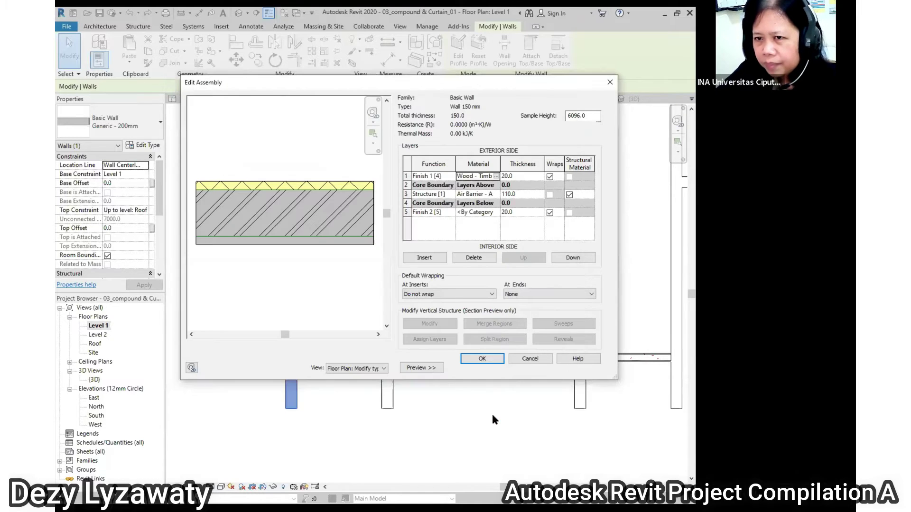
click(496, 215)
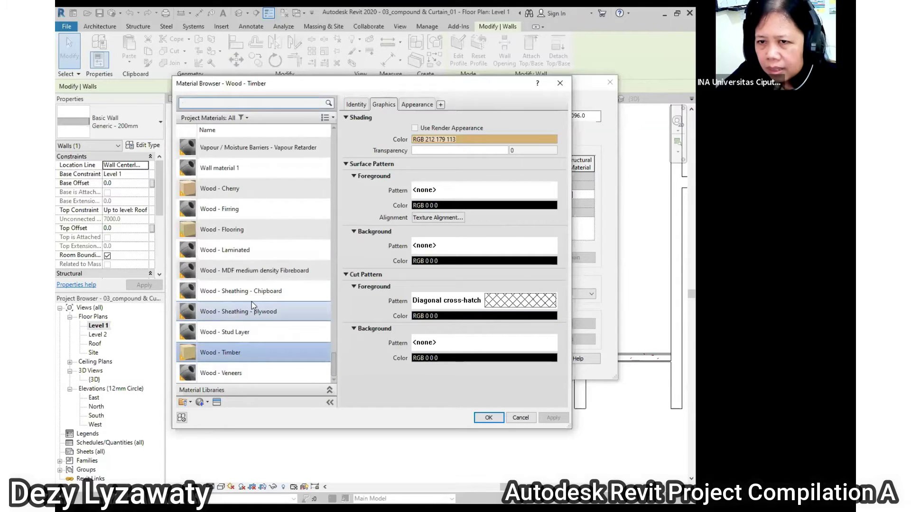
scroll(252, 301, up, 2)
scroll(251, 304, up, 5)
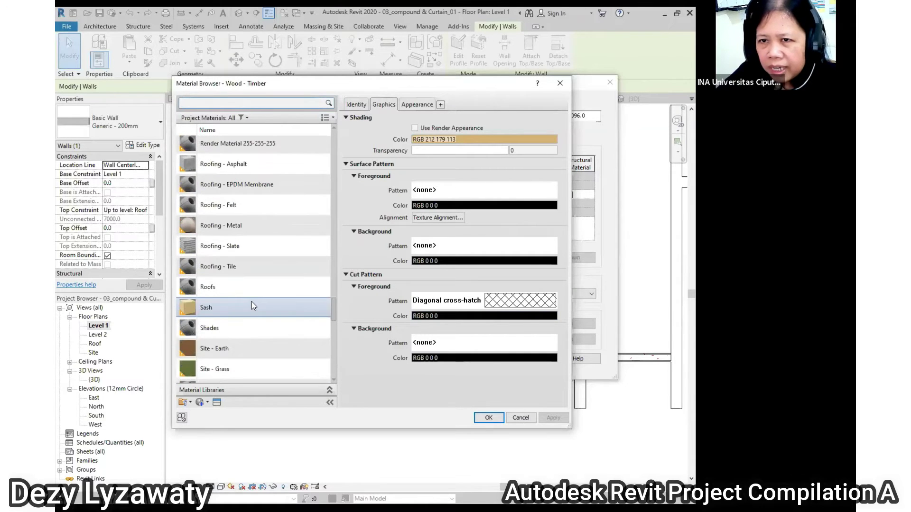
scroll(251, 304, up, 1)
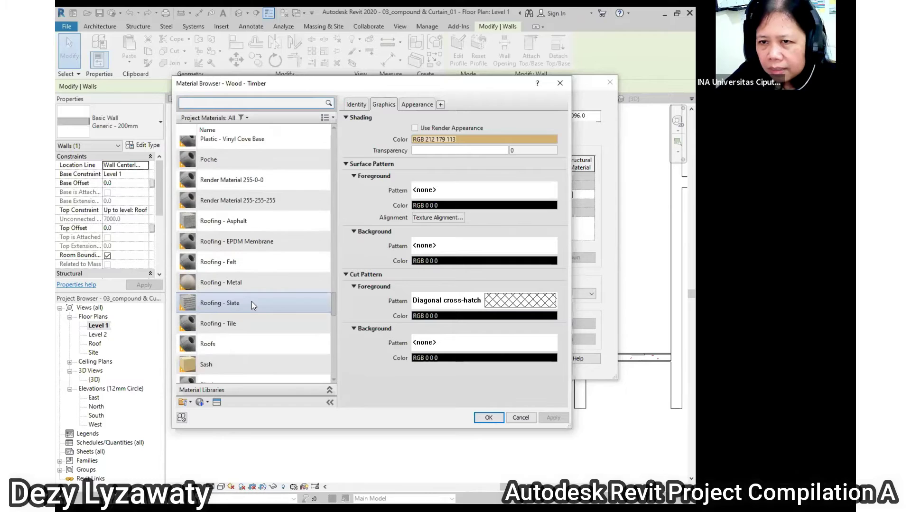
scroll(252, 304, up, 3)
scroll(251, 301, up, 3)
scroll(251, 301, up, 3)
scroll(253, 300, up, 3)
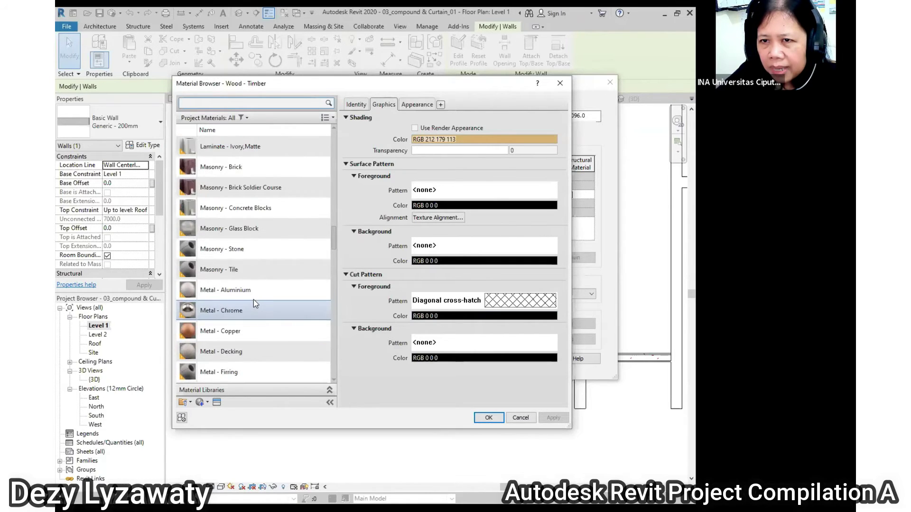
scroll(254, 300, up, 3)
scroll(253, 300, down, 3)
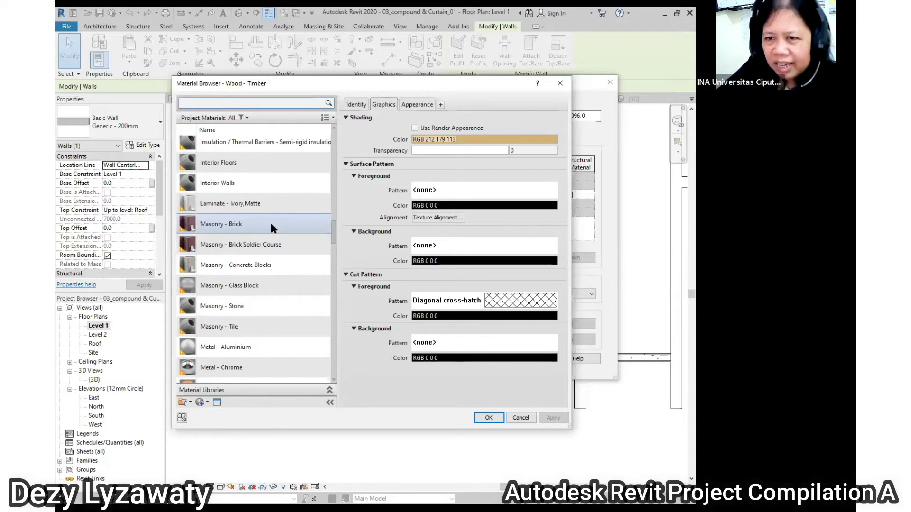
Assign Laminate - Ivory,Matte to the interior finish and accept the wall layer structure.
click(263, 201)
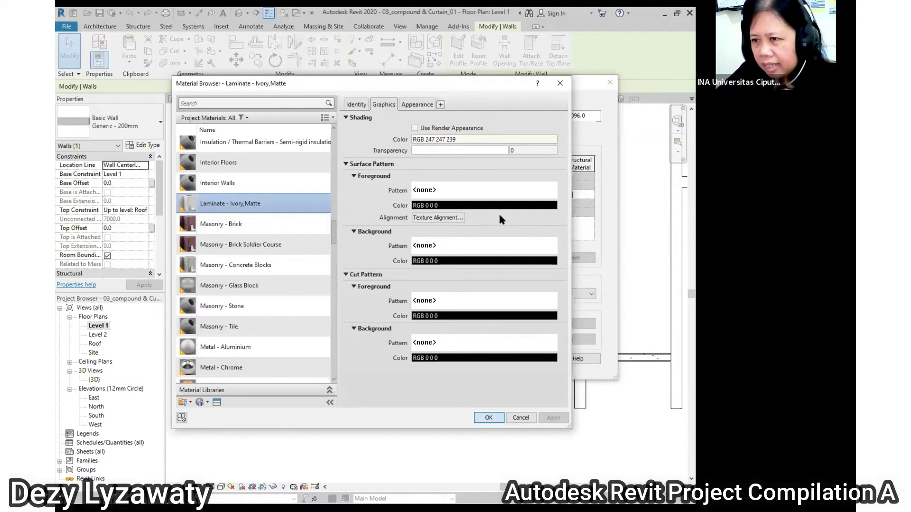
key(Return)
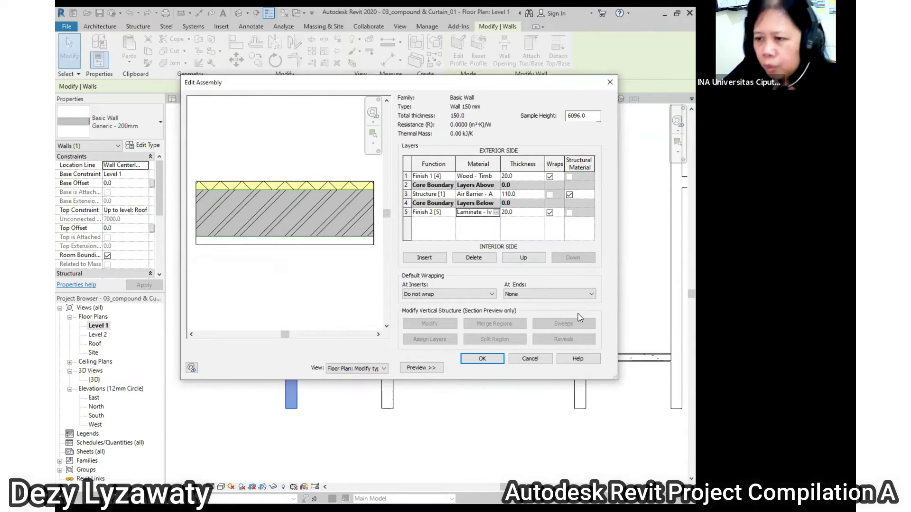
click(487, 363)
Apply the Wall 150 mm type changes and zoom to the left wall junction in Level 1.
click(489, 368)
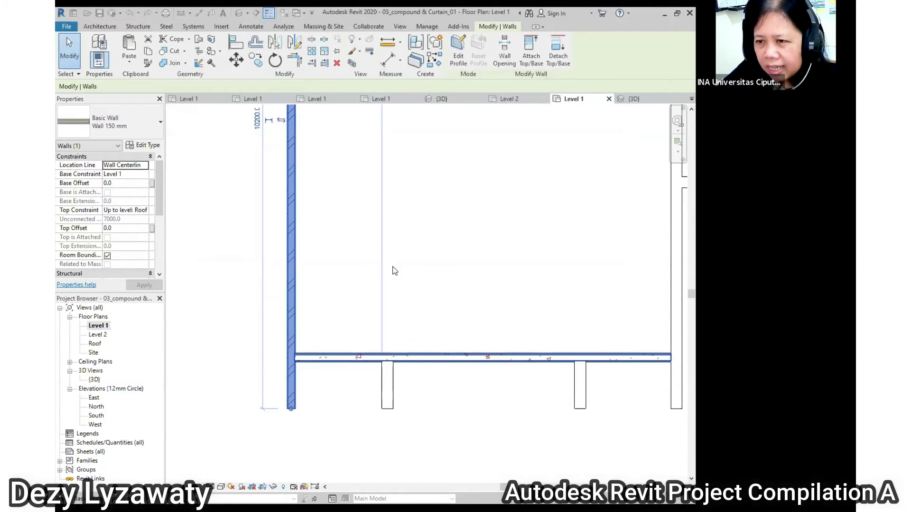
click(394, 270)
scroll(365, 332, up, 3)
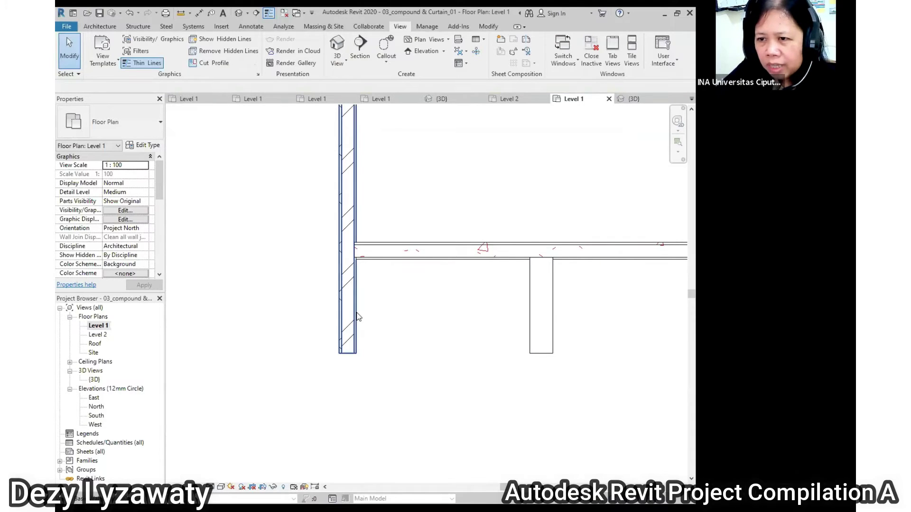
click(387, 317)
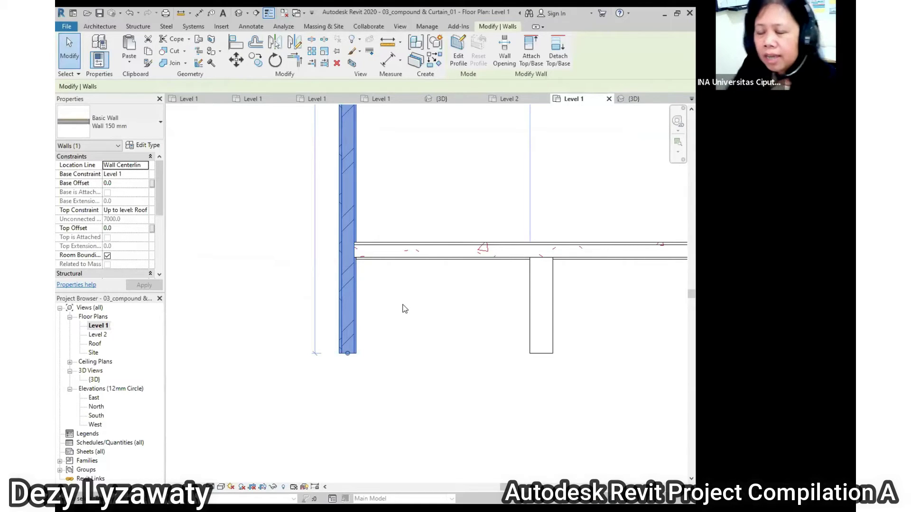
scroll(407, 248, down, 3)
scroll(427, 238, down, 2)
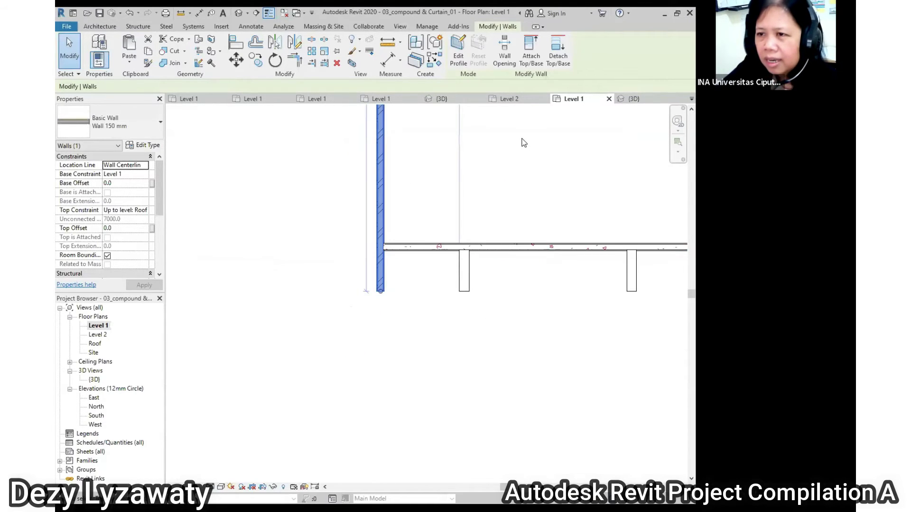
click(524, 143)
scroll(358, 127, down, 2)
scroll(402, 290, up, 3)
middle_drag(443, 417, 456, 290)
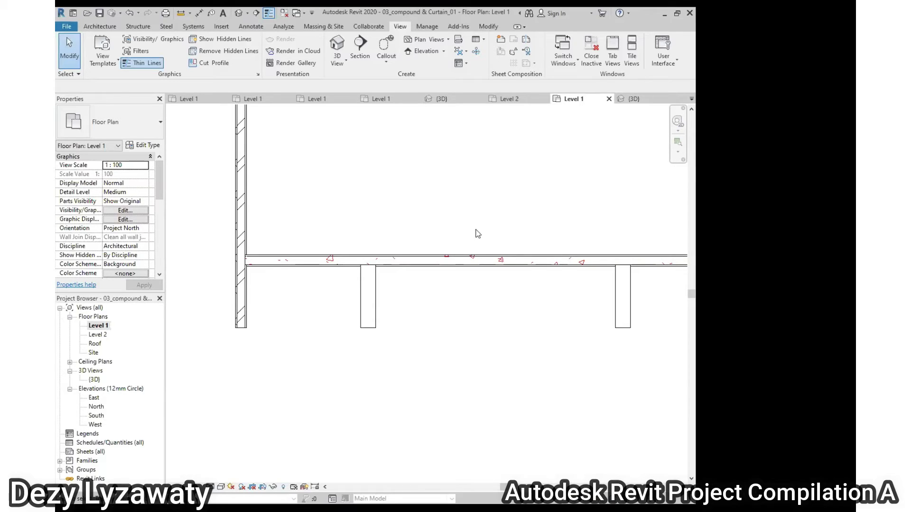
Select the left wall and pan along it to examine its new layers.
click(241, 178)
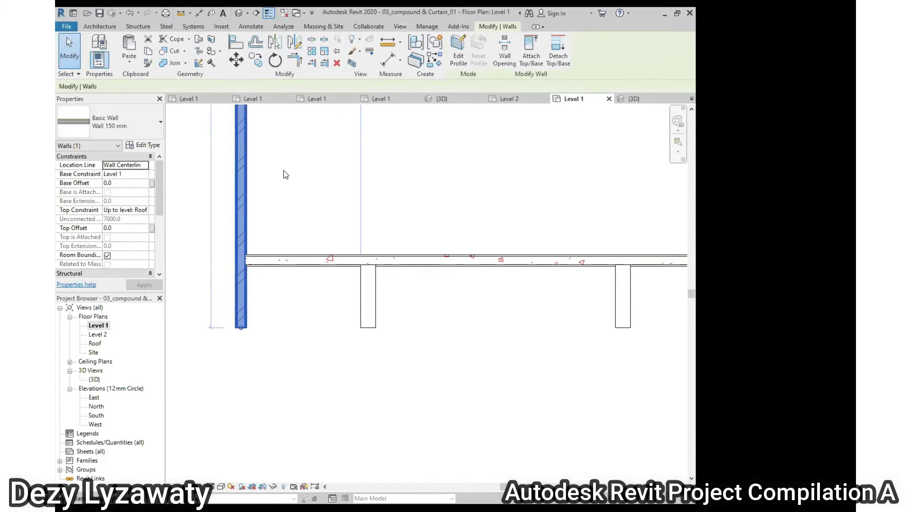
click(259, 186)
click(244, 189)
click(300, 194)
click(243, 216)
scroll(242, 223, up, 3)
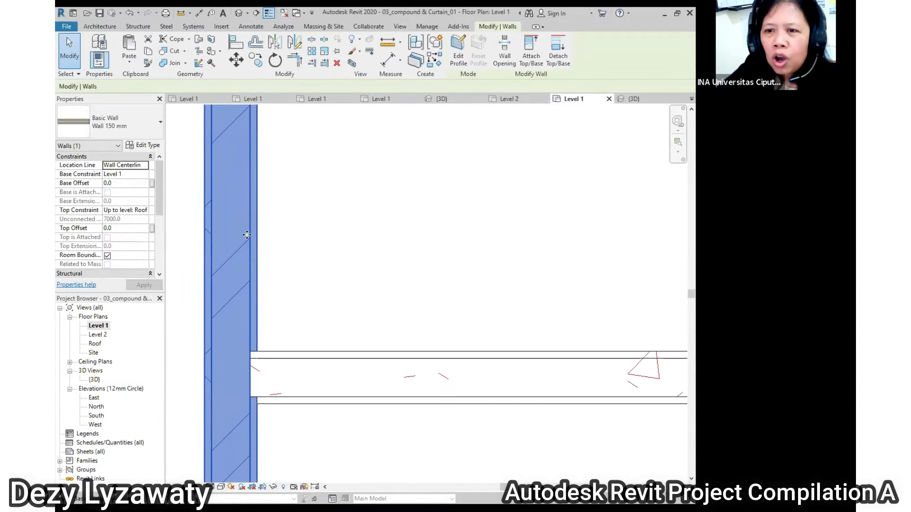
middle_drag(264, 248, 503, 152)
click(502, 152)
Check the lower end of the left wall for its thin finish layers and hatched core.
middle_drag(480, 305, 358, 285)
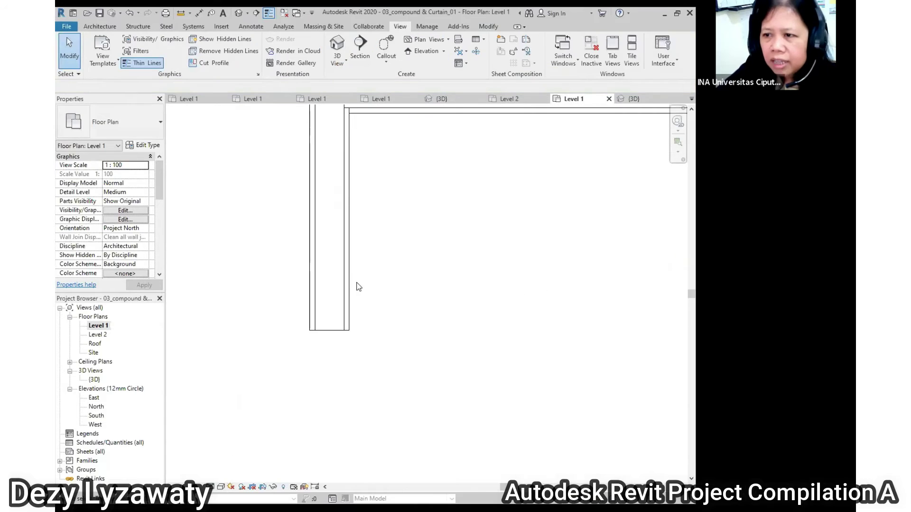
scroll(341, 305, up, 2)
click(346, 304)
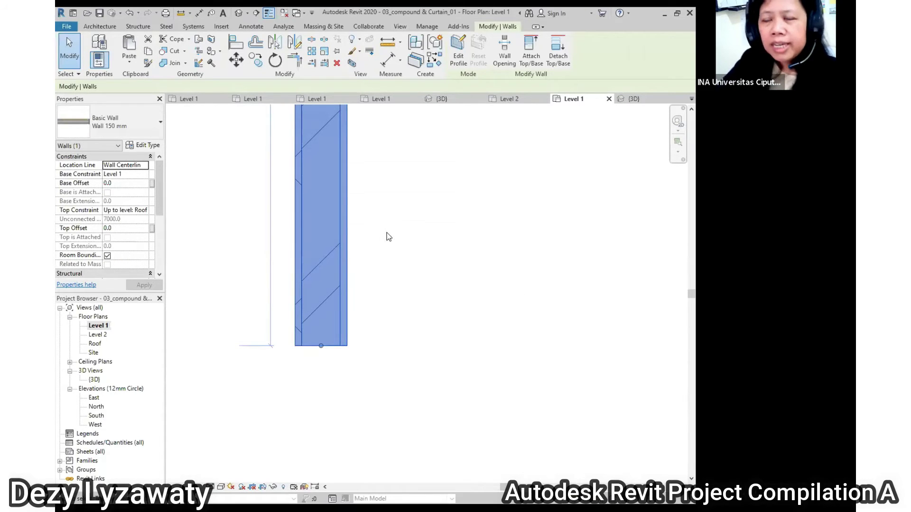
click(399, 224)
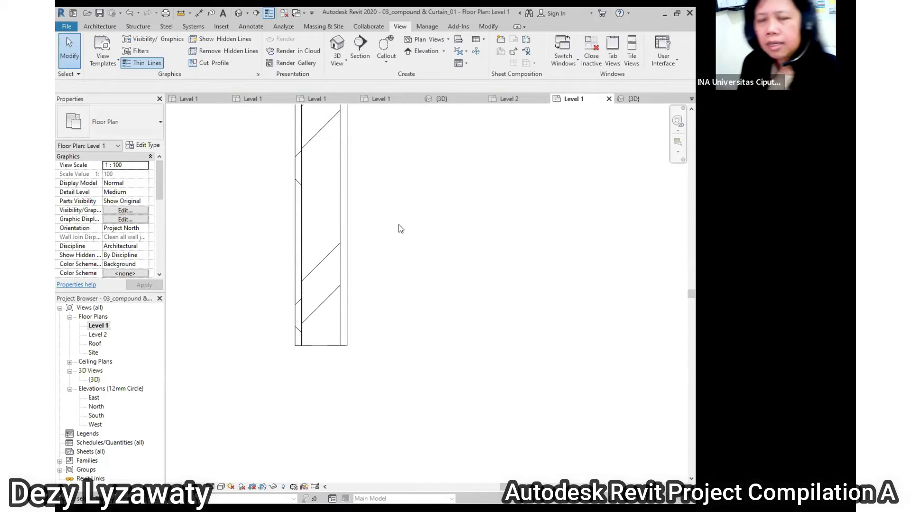
scroll(357, 256, down, 1)
scroll(356, 257, down, 1)
click(345, 254)
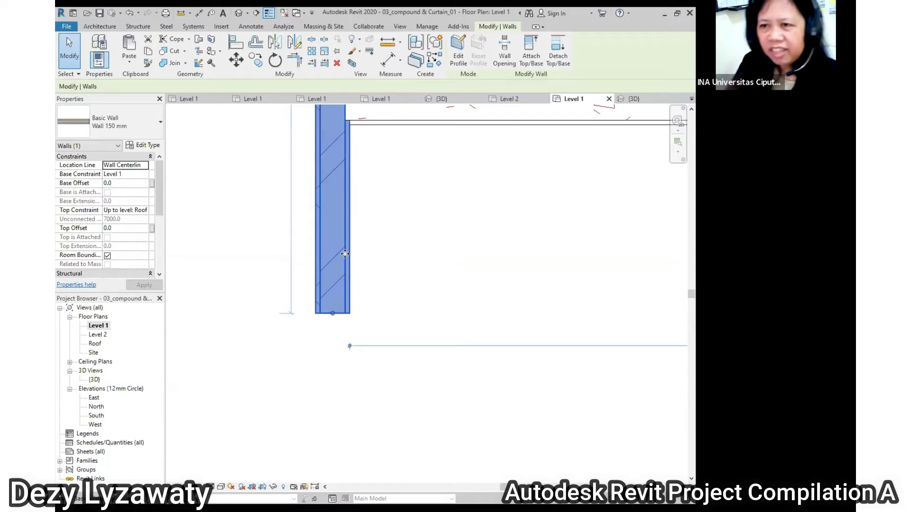
click(420, 247)
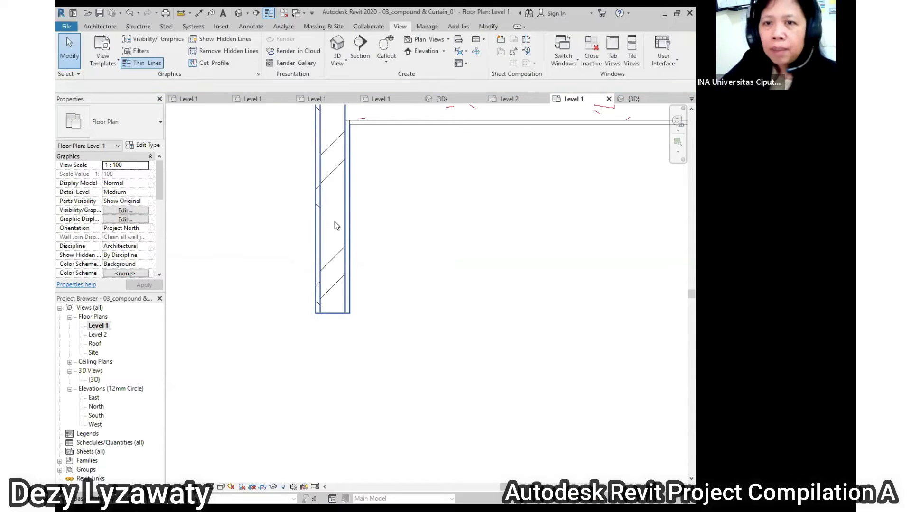
click(351, 233)
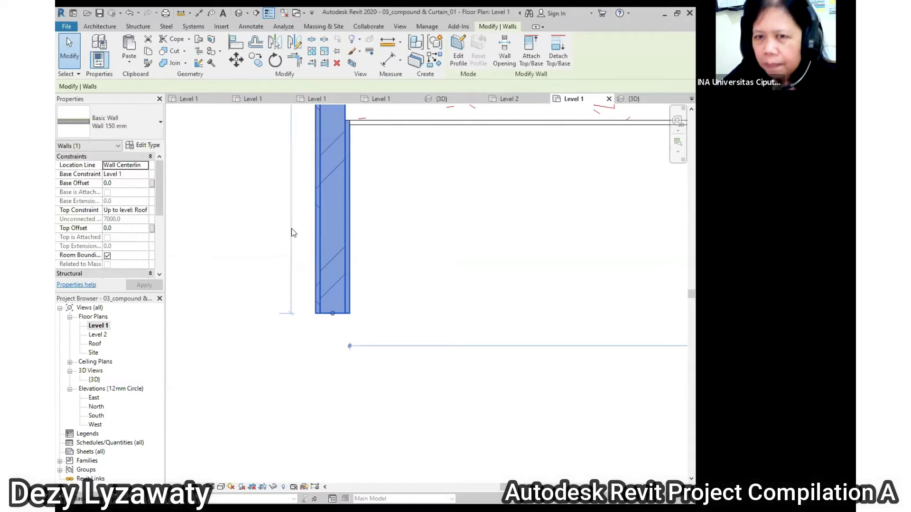
Duplicate the wall type as 'Wall 150 mm 2' and open its Structure layer editor.
click(154, 149)
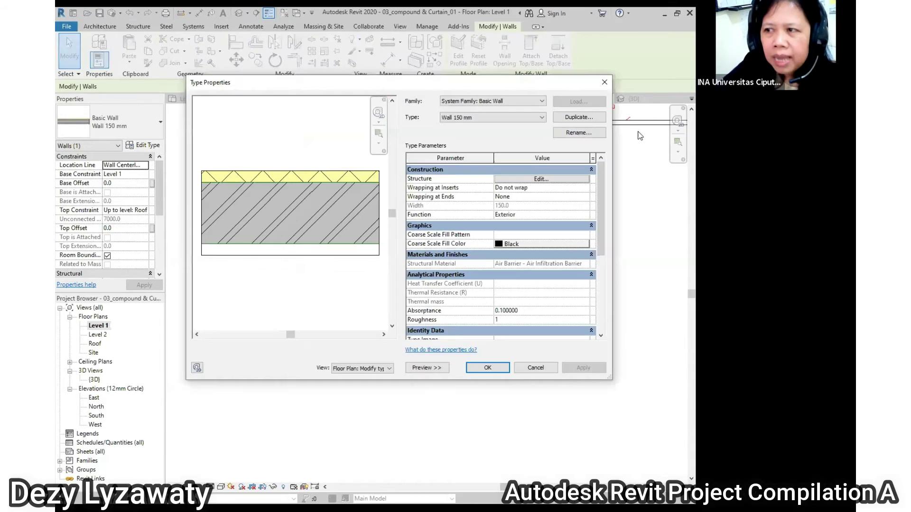
click(583, 120)
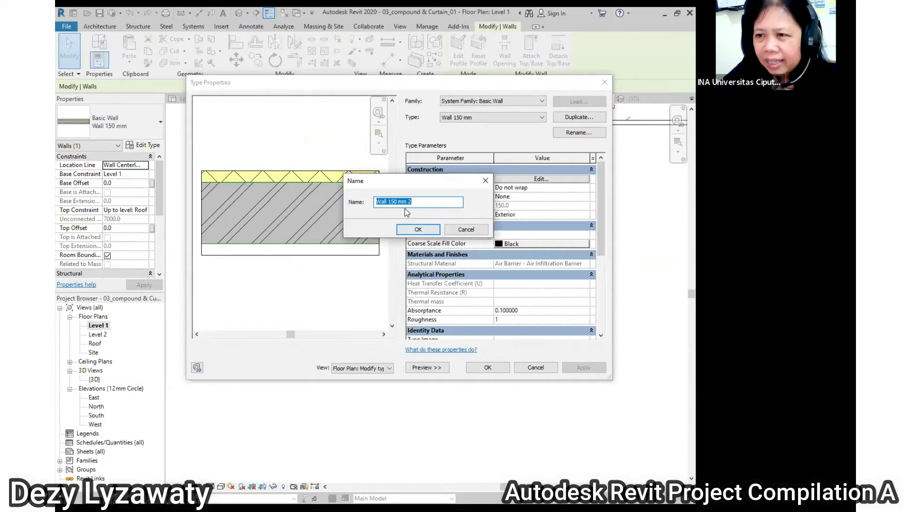
click(411, 231)
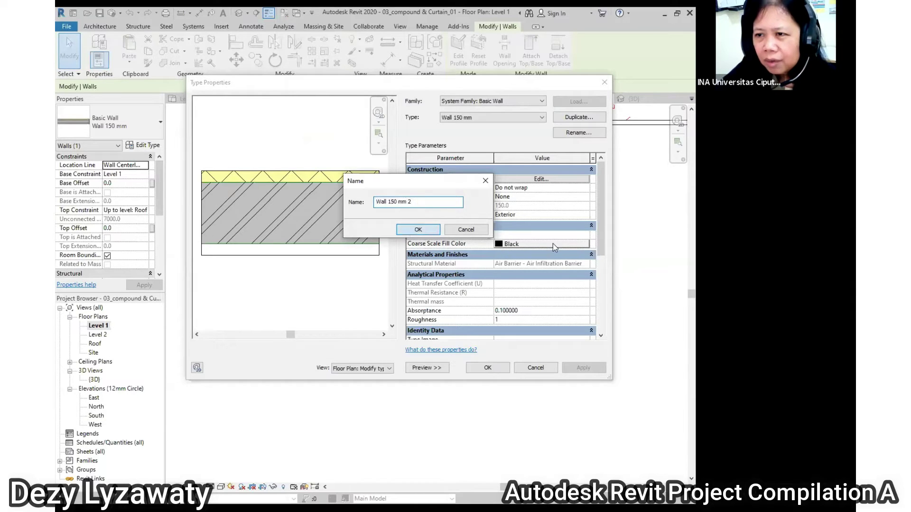
click(539, 180)
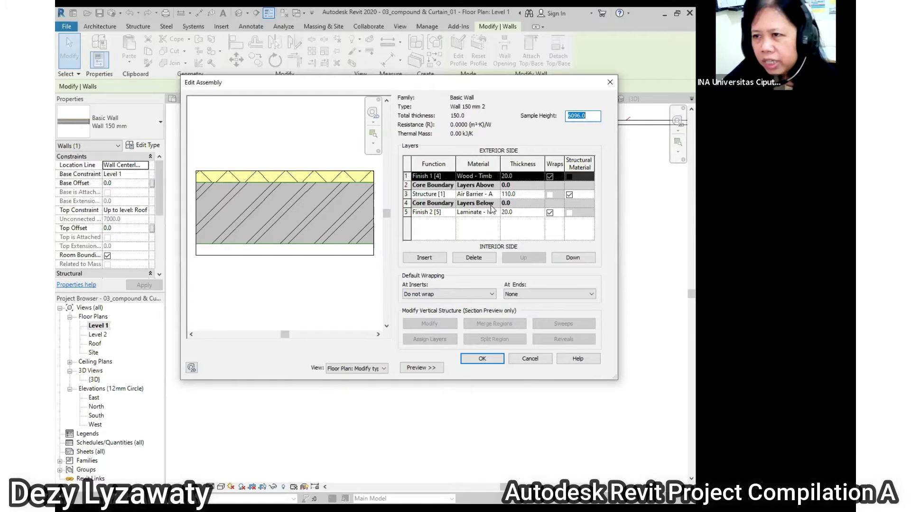
Set Wall 150 mm 2's exterior finish material to Masonry - Brick and accept the layers.
click(497, 177)
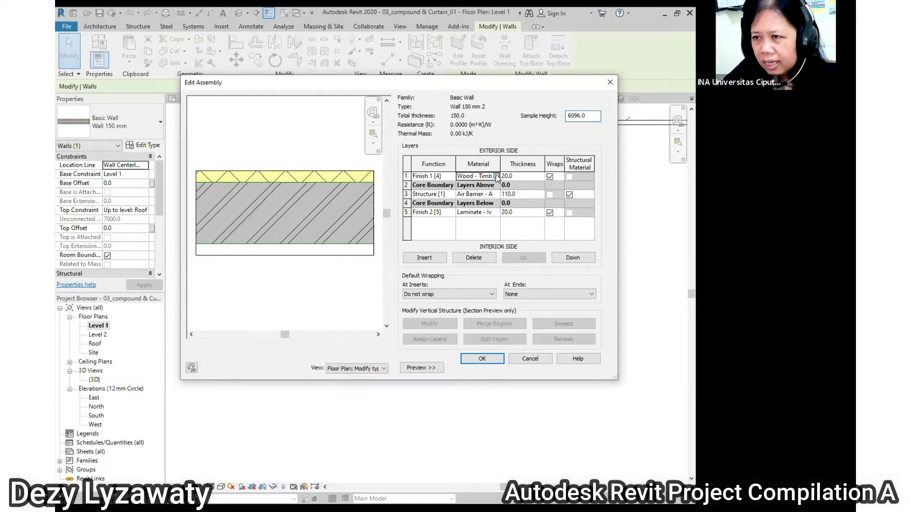
click(497, 177)
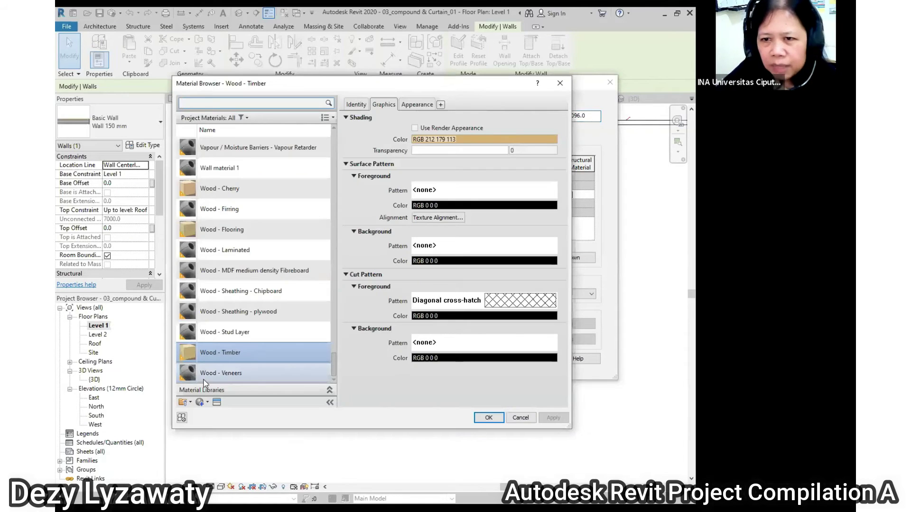
scroll(254, 255, up, 5)
scroll(253, 254, up, 3)
scroll(253, 254, up, 3)
scroll(255, 253, up, 3)
scroll(255, 254, up, 3)
scroll(255, 254, down, 1)
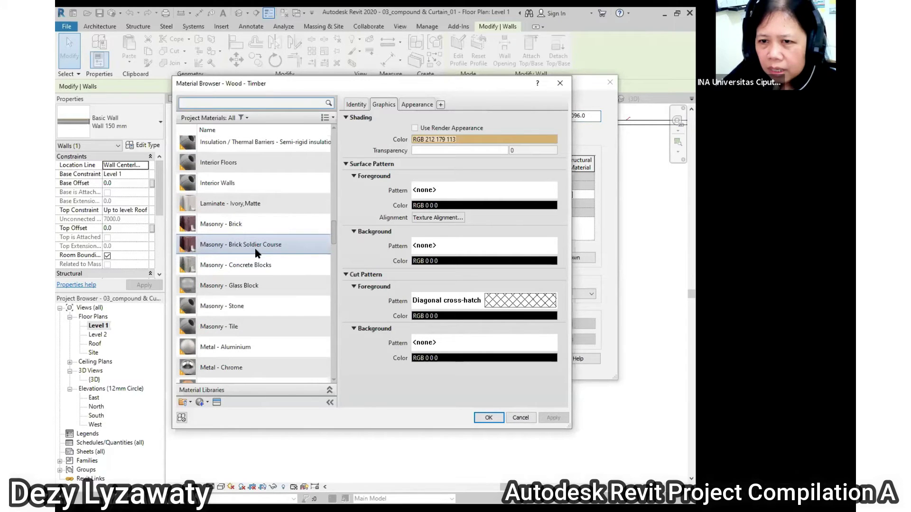
click(245, 223)
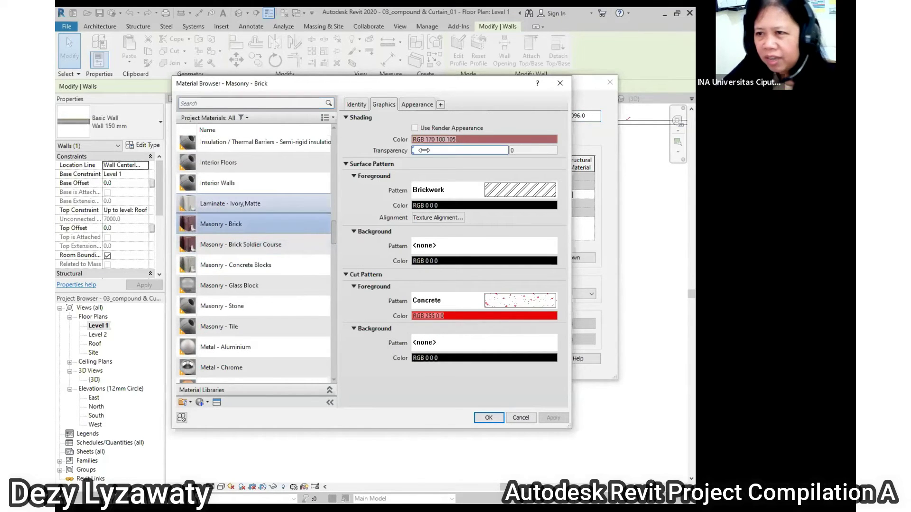
click(491, 419)
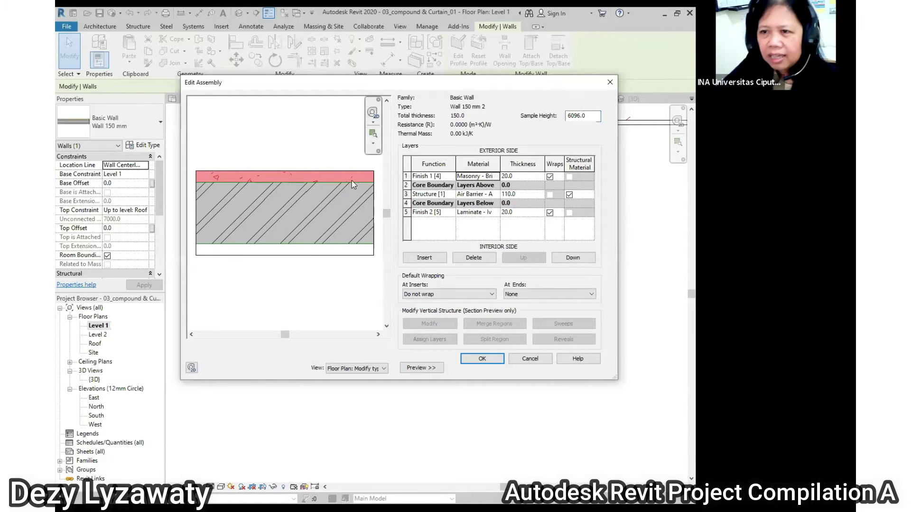
click(491, 357)
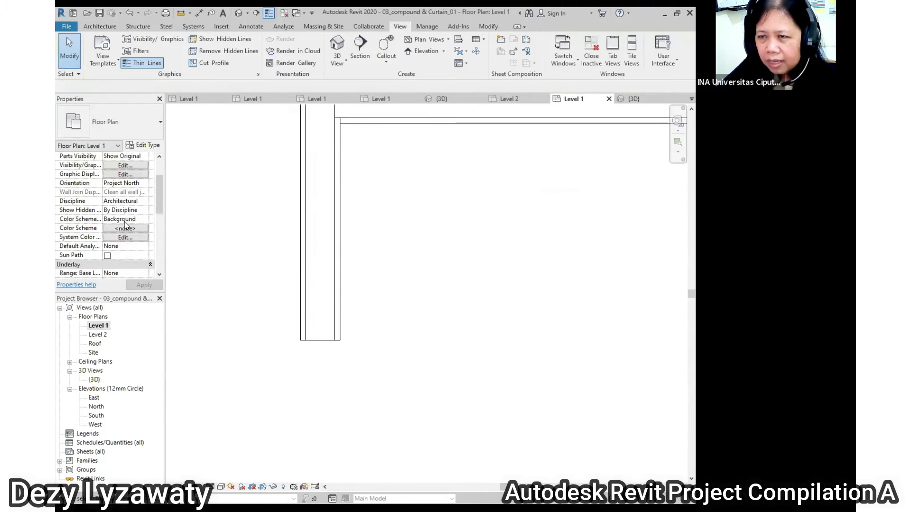
Switch to the {3D} view and orbit and zoom to inspect the house.
click(337, 47)
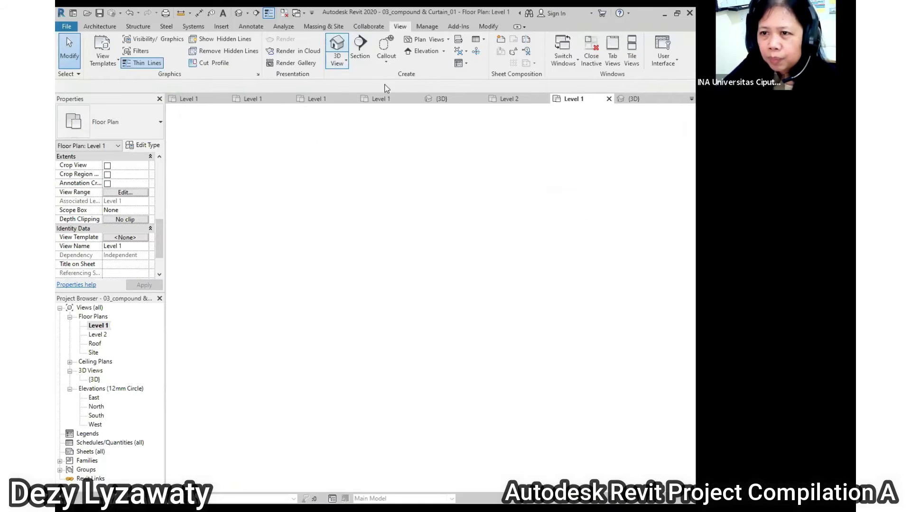
mouse_move(277, 336)
shift+middle_down()
mouse_move(427, 332)
mouse_move(550, 315)
mouse_move(417, 362)
shift+middle_up()
mouse_move(311, 340)
shift+middle_down()
mouse_move(463, 366)
mouse_move(214, 356)
mouse_move(115, 368)
mouse_move(204, 305)
mouse_move(281, 309)
shift+middle_up()
scroll(278, 309, up, 2)
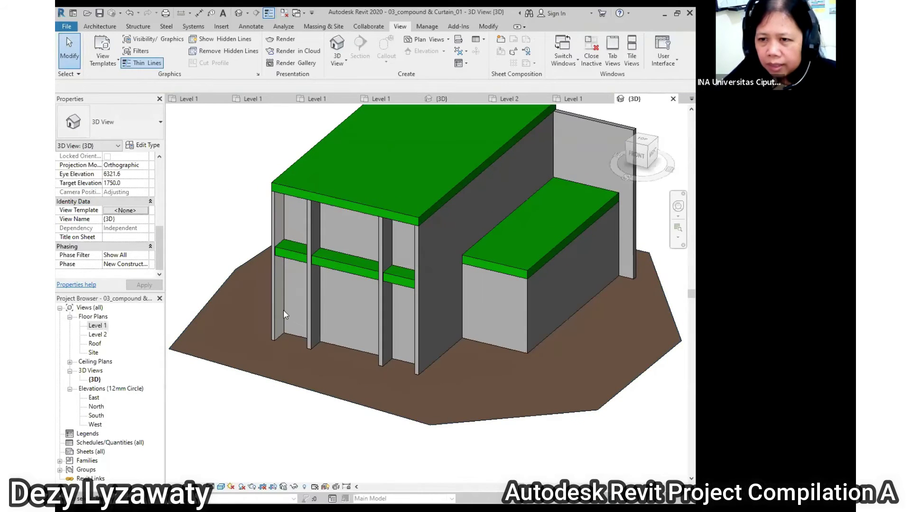
scroll(283, 310, up, 1)
scroll(451, 322, down, 2)
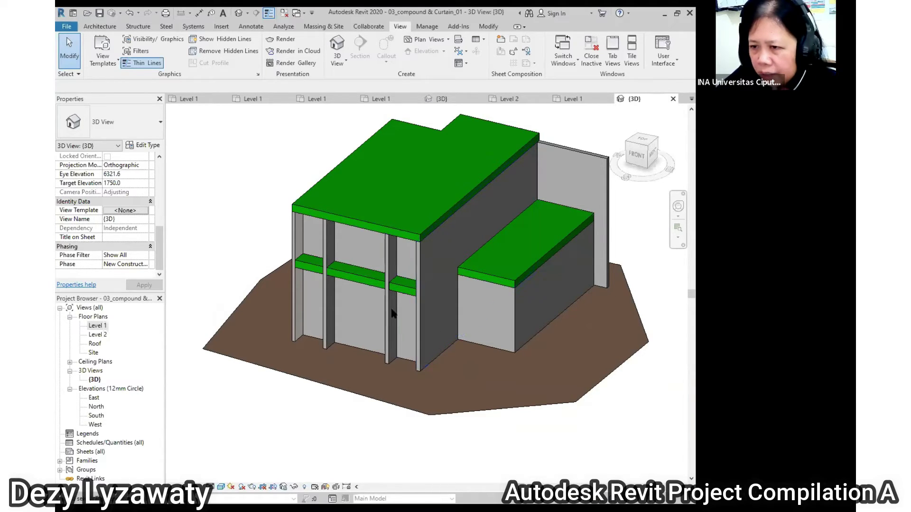
Change the narrow front wall left of centre to the Wall 150 mm type.
click(326, 300)
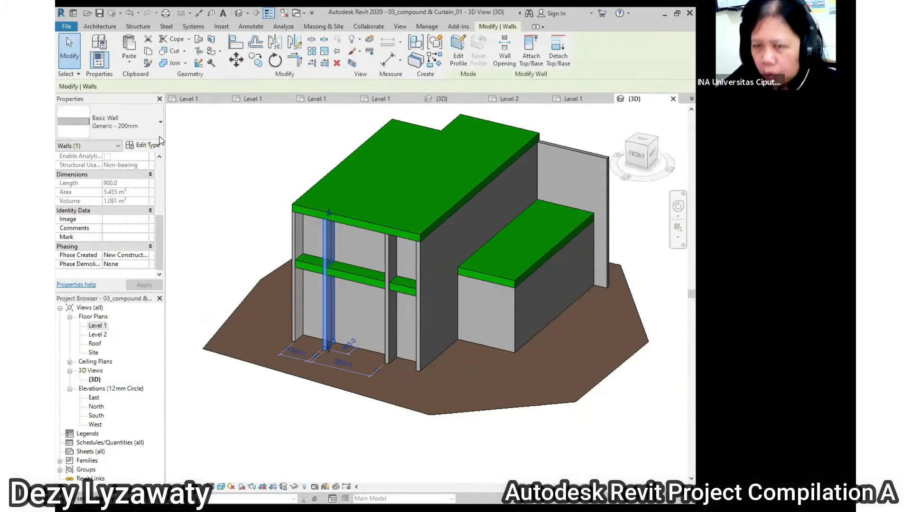
click(143, 128)
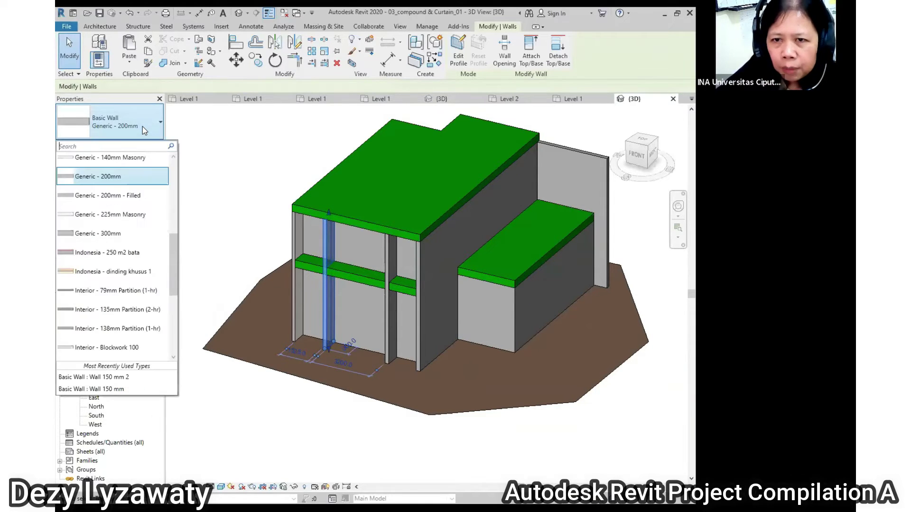
scroll(114, 180, up, 2)
scroll(119, 188, up, 2)
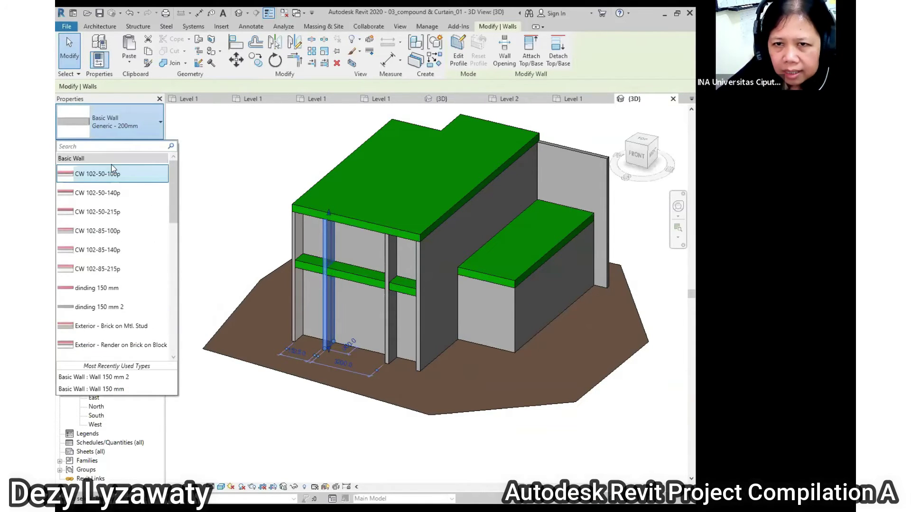
scroll(138, 204, down, 3)
scroll(141, 209, down, 2)
scroll(141, 209, up, 1)
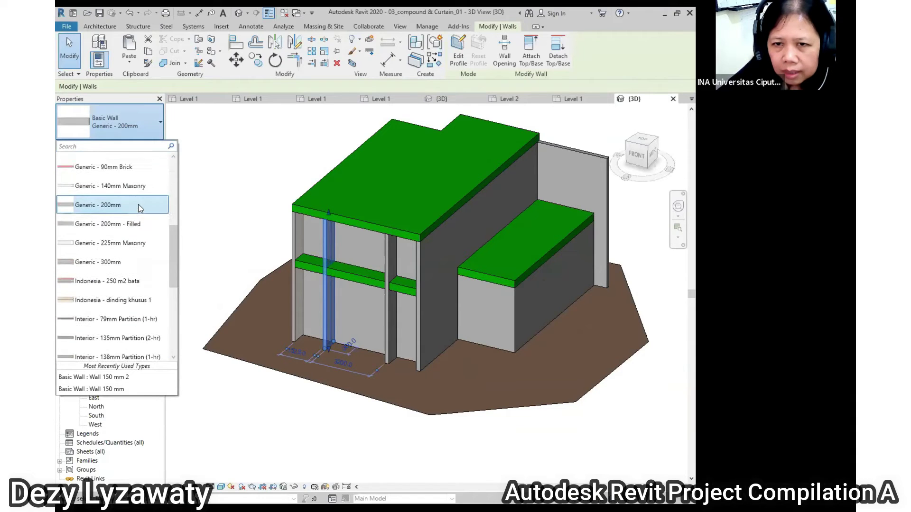
scroll(138, 207, down, 2)
scroll(133, 209, down, 2)
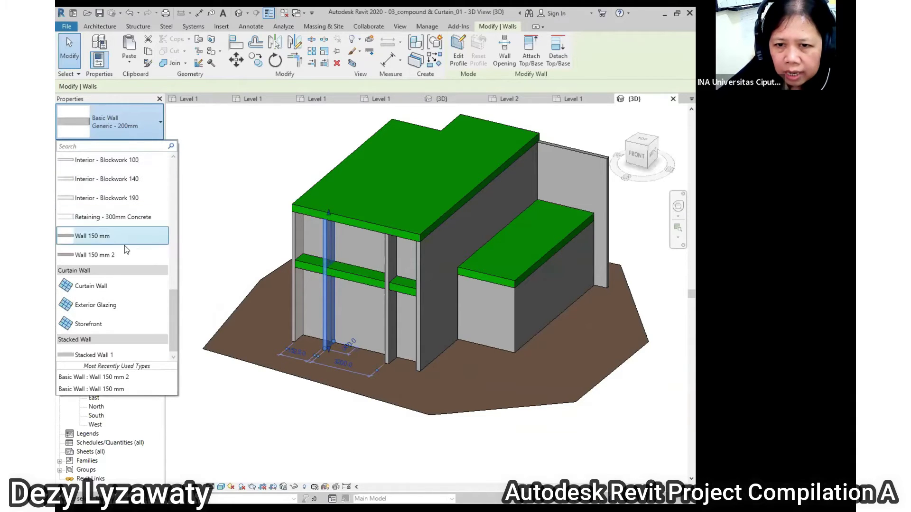
click(94, 242)
click(292, 163)
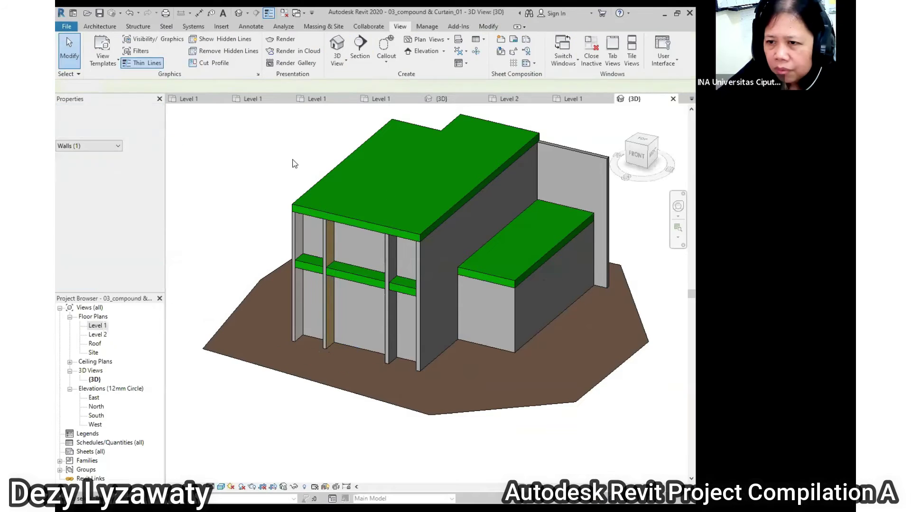
Change the other narrow front wall to Wall 150 mm 2 and view its brick finish.
scroll(342, 250, up, 3)
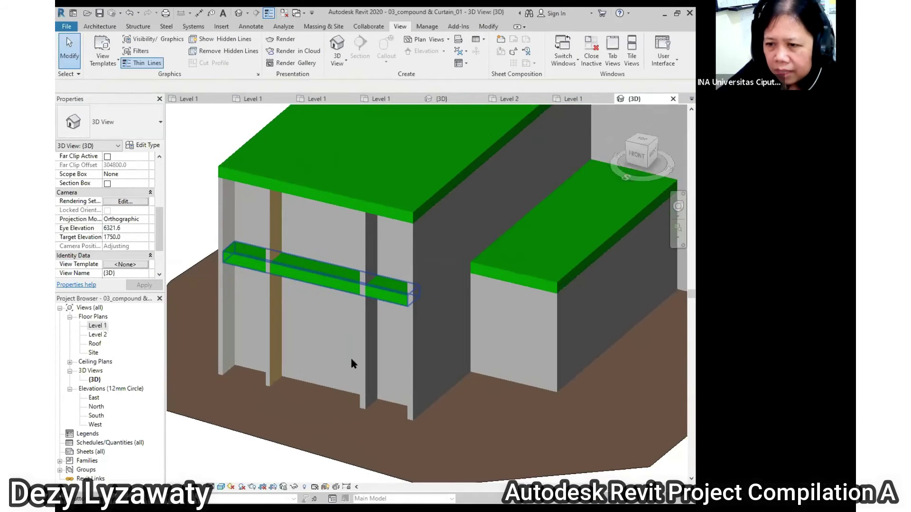
middle_drag(323, 290, 339, 351)
click(340, 351)
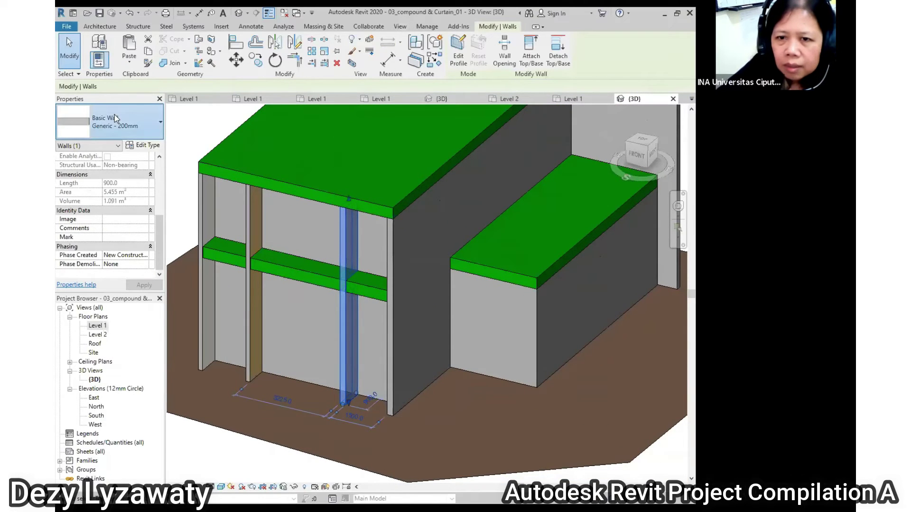
click(114, 123)
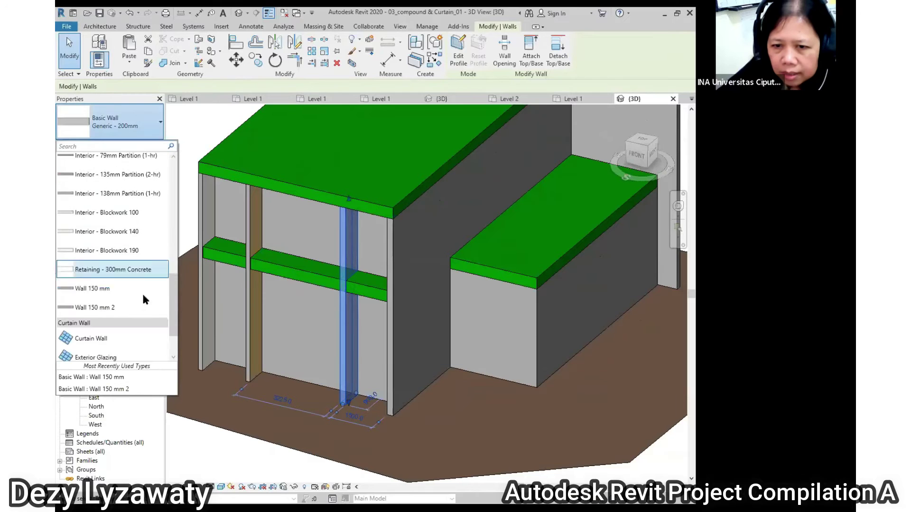
click(112, 309)
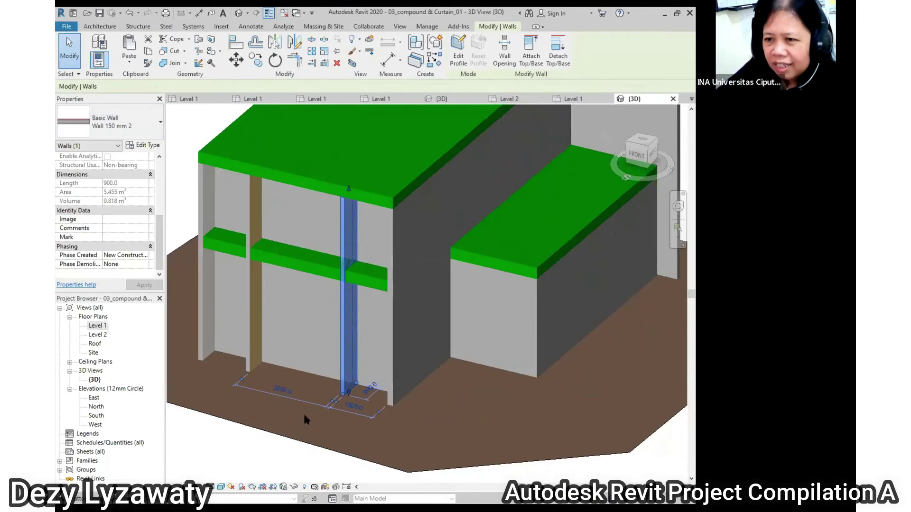
middle_drag(305, 417, 332, 387)
click(351, 415)
scroll(399, 391, up, 2)
scroll(408, 384, up, 2)
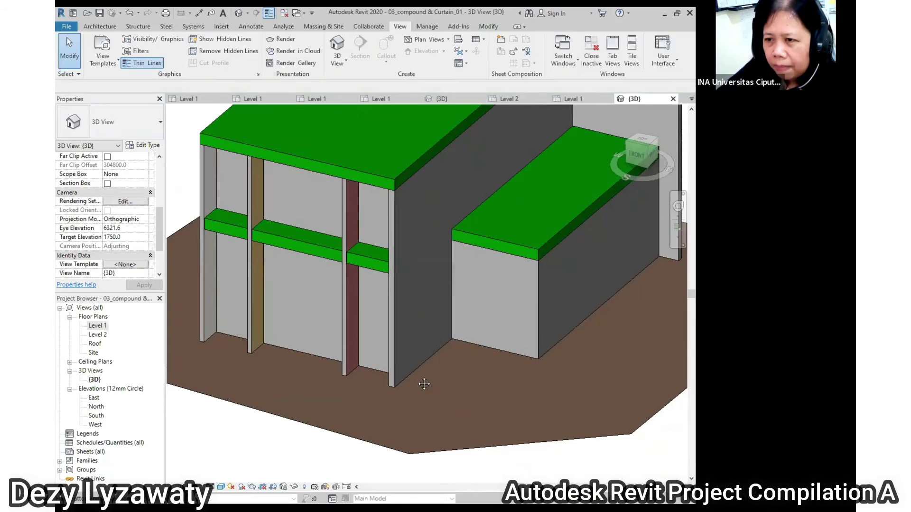
scroll(404, 382, down, 2)
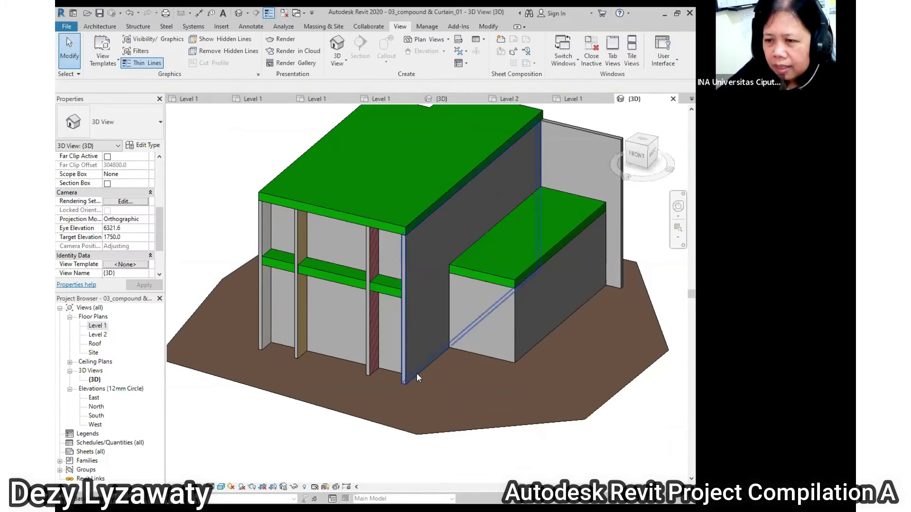
click(494, 27)
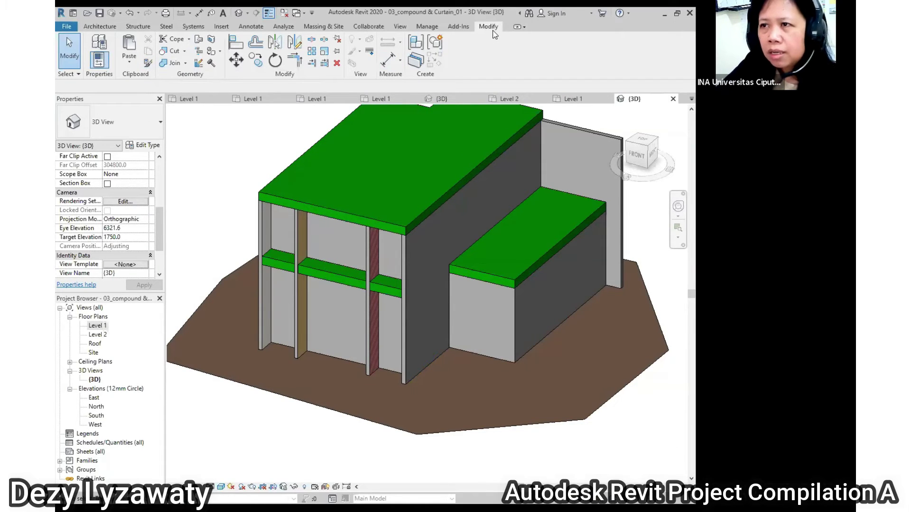
Try Match Type Properties from the brick-red wall, then cancel and orbit to the front-right view.
click(149, 63)
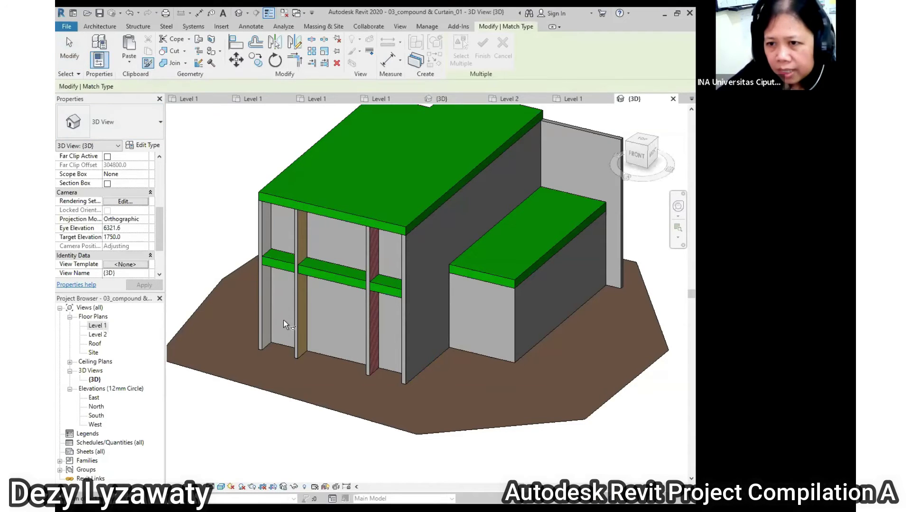
scroll(360, 353, up, 2)
scroll(388, 353, up, 2)
click(389, 353)
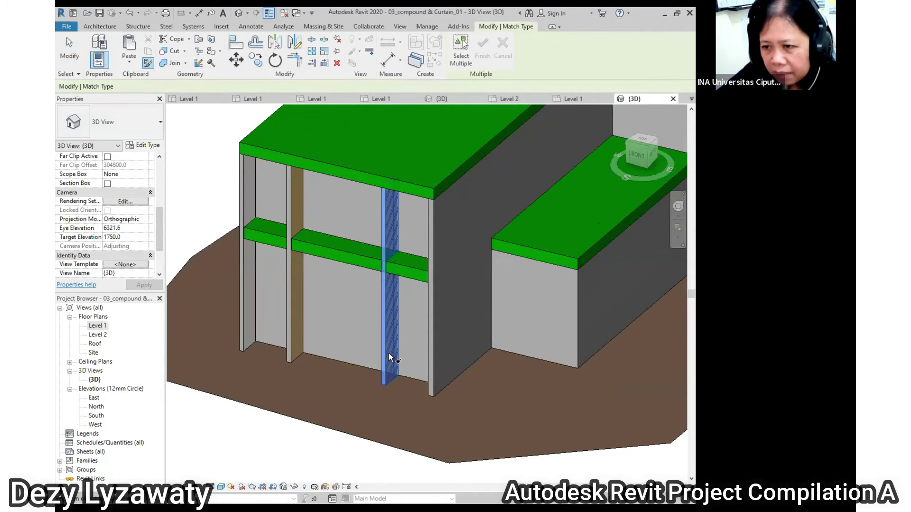
click(432, 360)
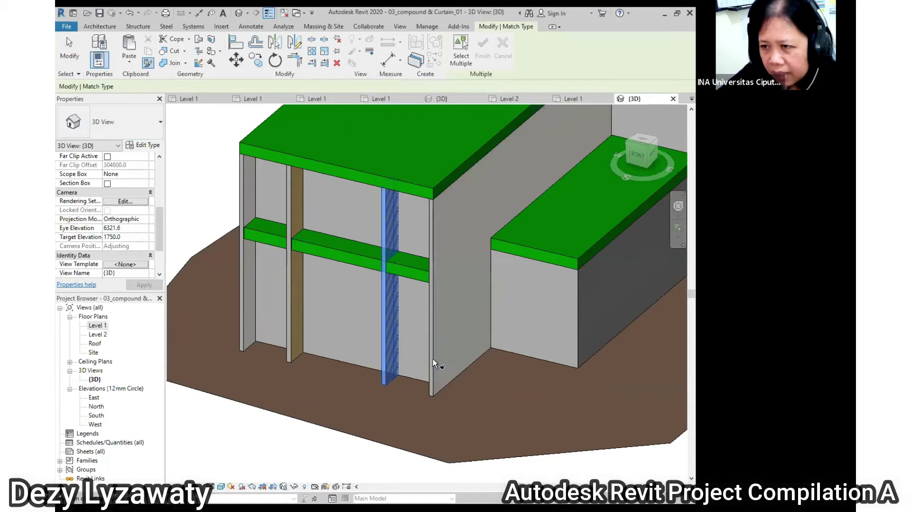
key(Escape)
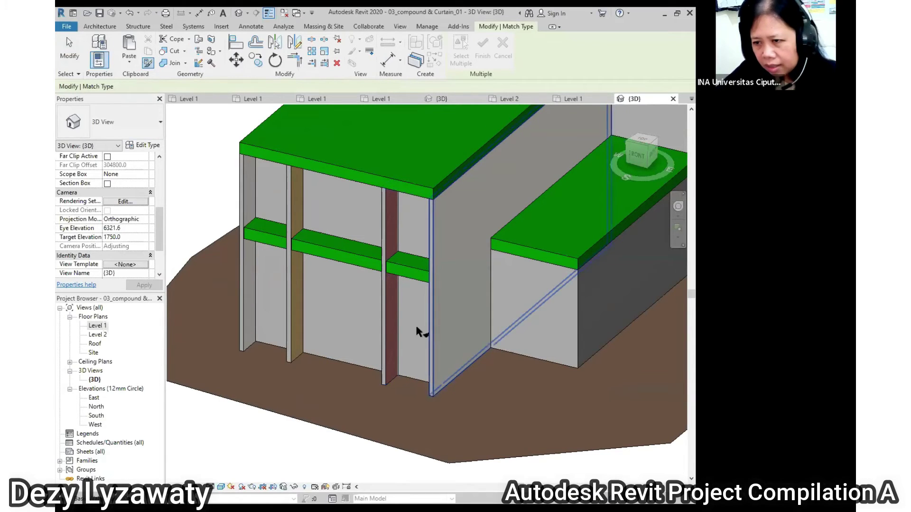
click(385, 329)
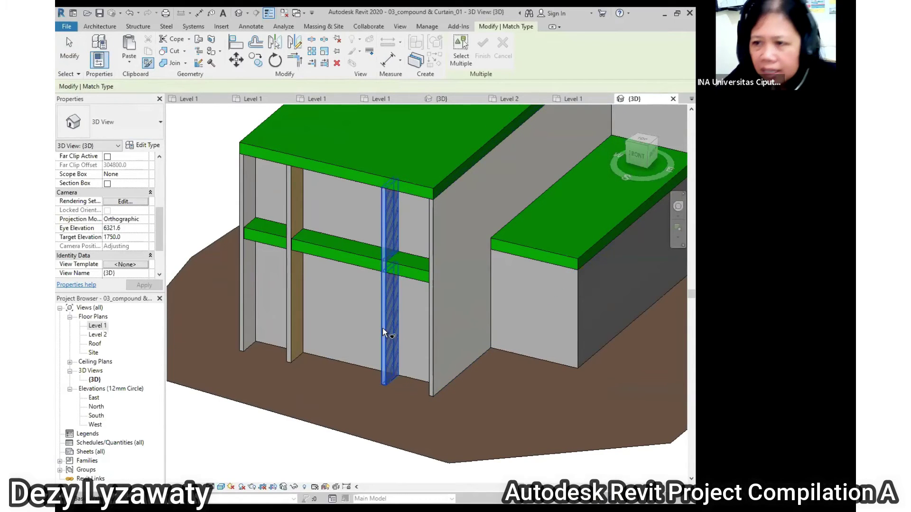
mouse_move(438, 340)
shift+middle_down()
mouse_move(457, 357)
mouse_move(564, 350)
shift+middle_up()
key(Escape)
mouse_move(443, 358)
shift+middle_down()
mouse_move(425, 360)
mouse_move(513, 351)
shift+middle_up()
scroll(177, 108, up, 2)
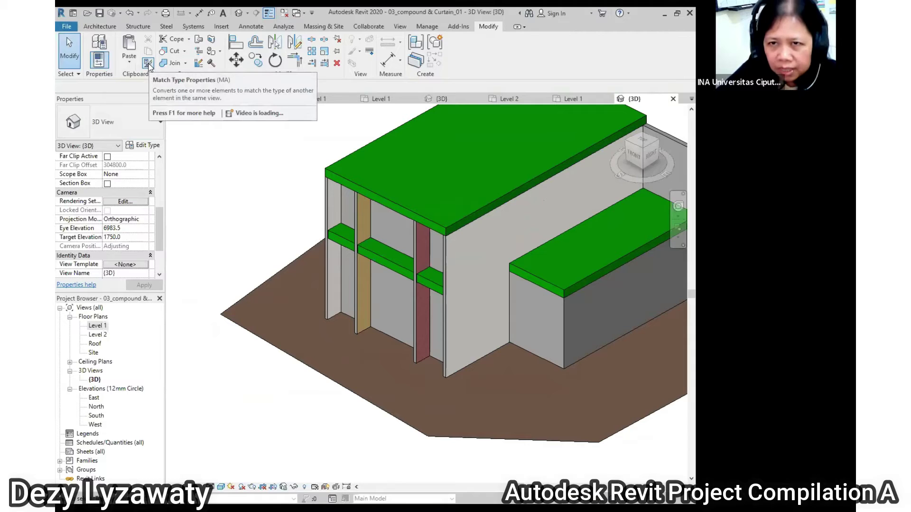
Copy the red column's wall type onto the low block's side, front and other gray walls.
click(148, 63)
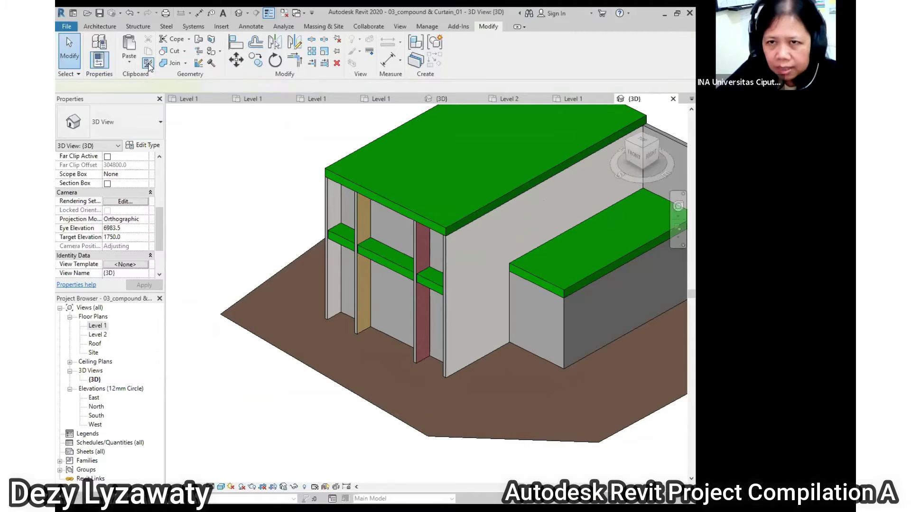
click(419, 339)
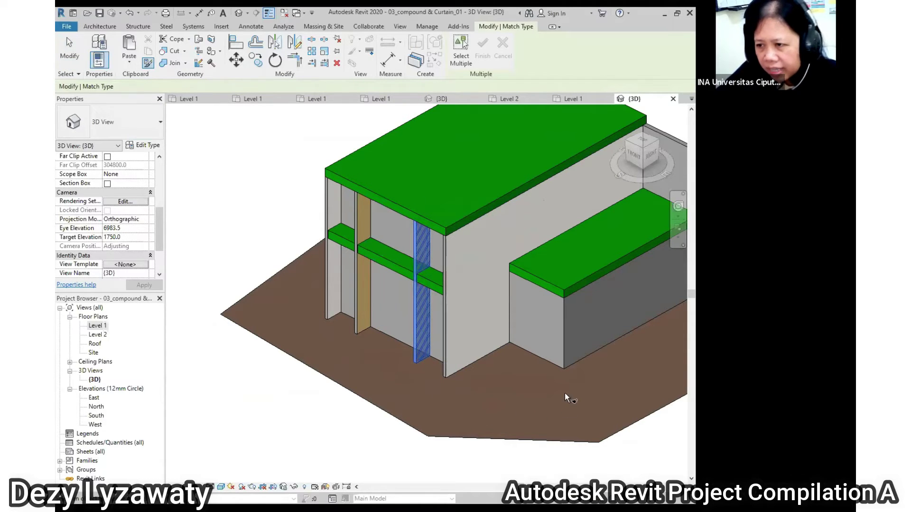
click(559, 373)
click(548, 363)
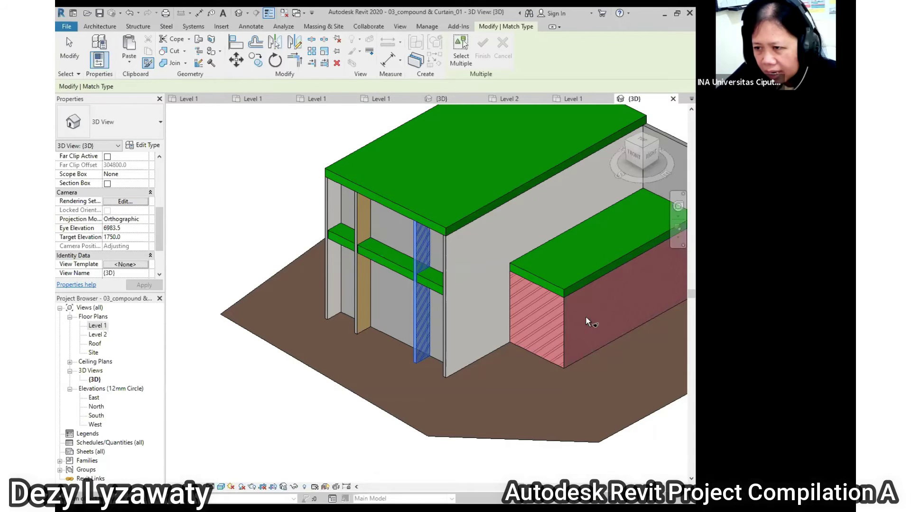
mouse_move(499, 259)
shift+middle_down()
mouse_move(525, 205)
mouse_move(492, 247)
mouse_move(226, 262)
shift+middle_up()
click(527, 200)
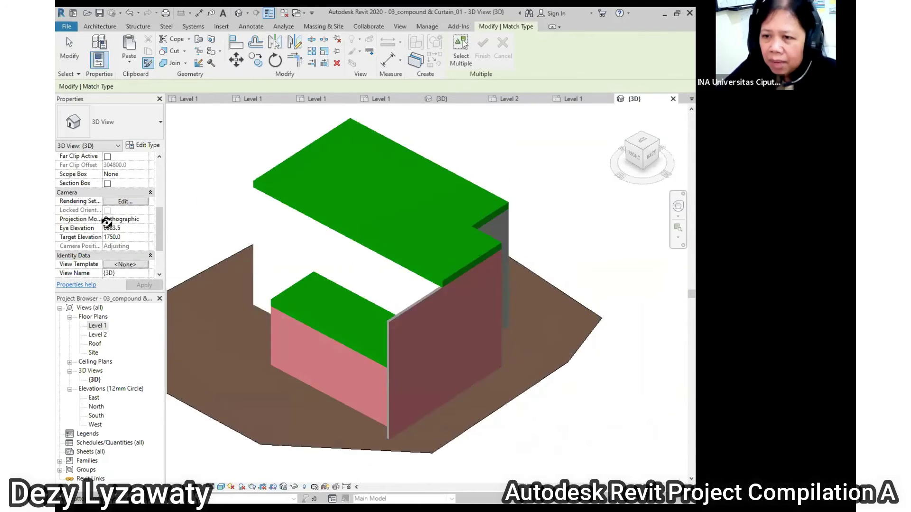
click(223, 261)
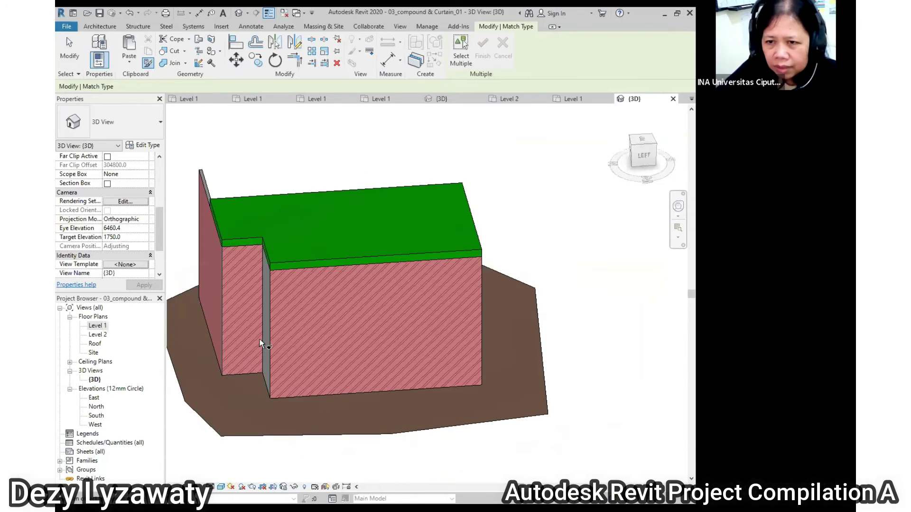
Give the narrow wall strip the same red hatched wall type.
mouse_move(311, 360)
shift+middle_down()
mouse_move(373, 374)
mouse_move(477, 317)
mouse_move(271, 278)
shift+middle_up()
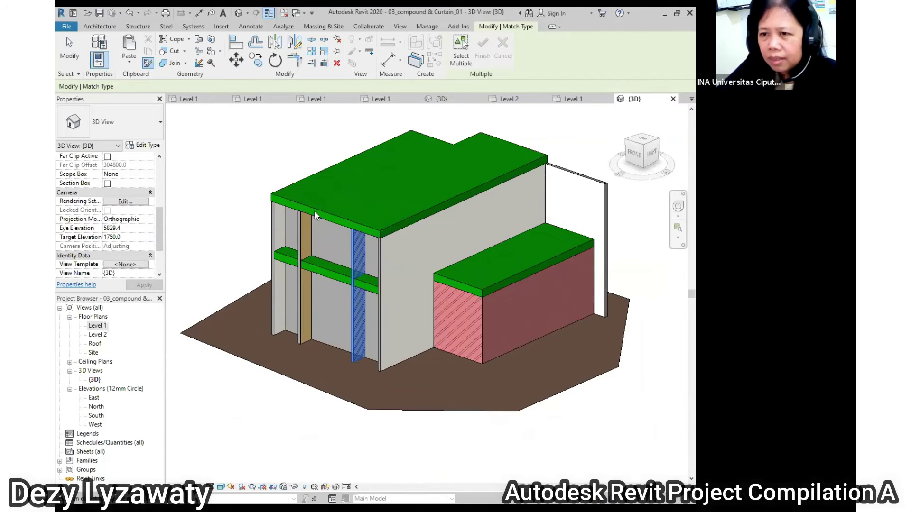
click(356, 322)
key(Escape)
scroll(336, 176, up, 1)
scroll(327, 190, up, 1)
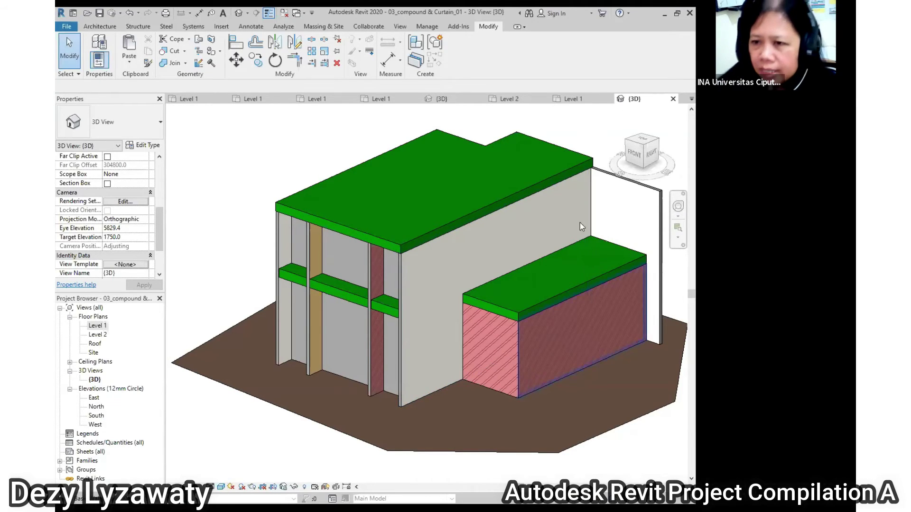
Change the 6800 mm back wall of the open frame to the Curtain Wall type.
shift+middle_drag(400, 317, 323, 405)
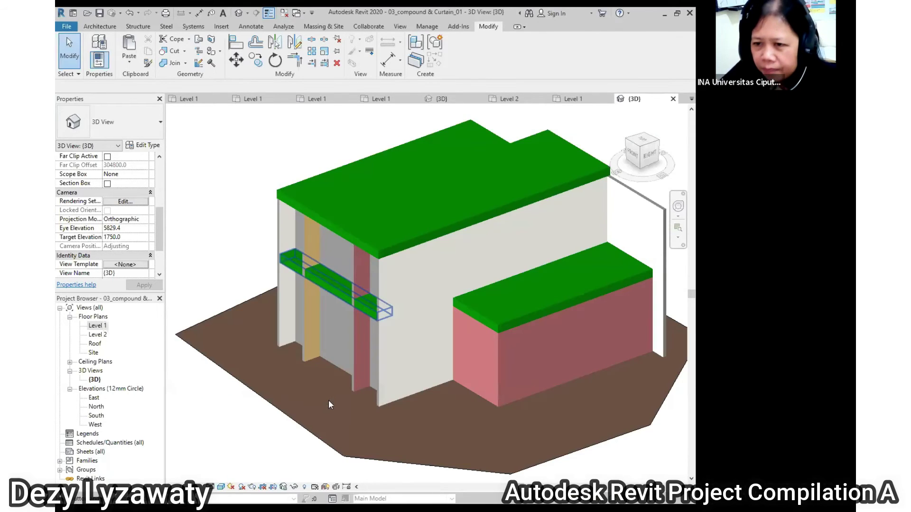
shift+middle_drag(334, 386, 337, 379)
scroll(351, 351, up, 2)
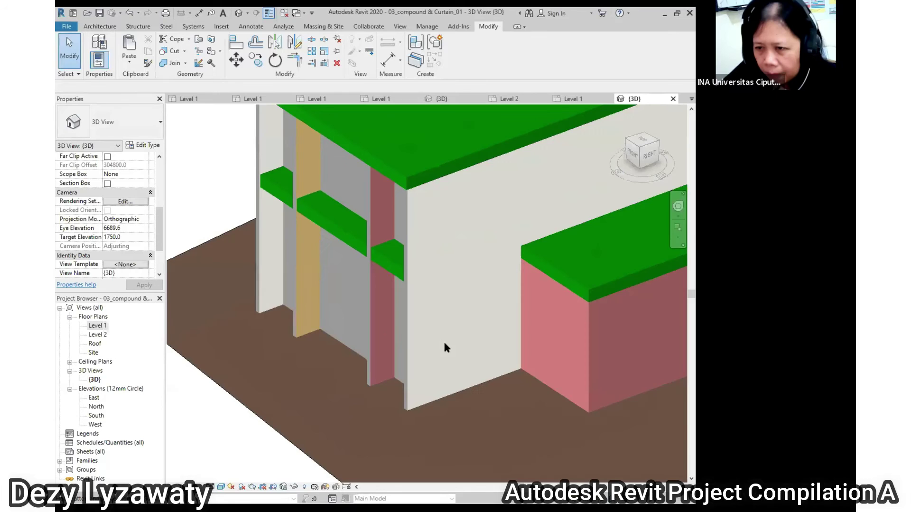
scroll(446, 353, down, 1)
scroll(420, 362, down, 2)
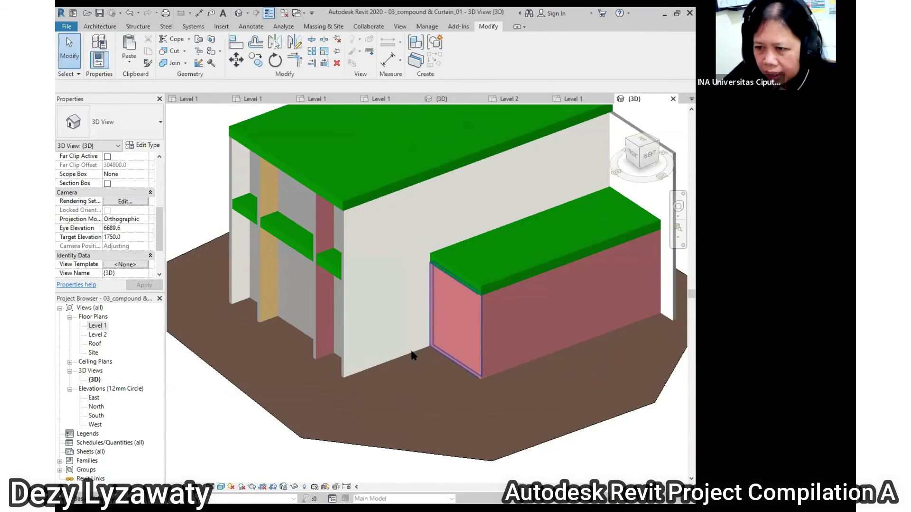
click(379, 346)
scroll(317, 317, up, 1)
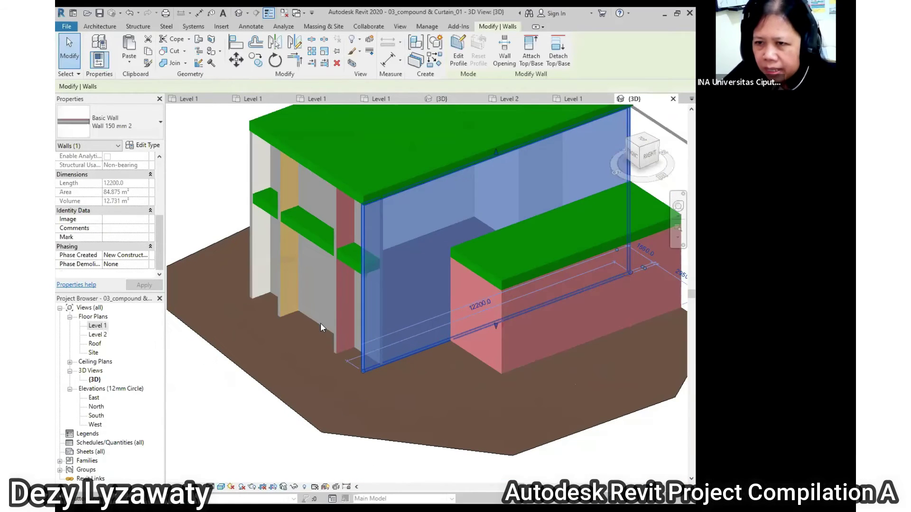
click(339, 295)
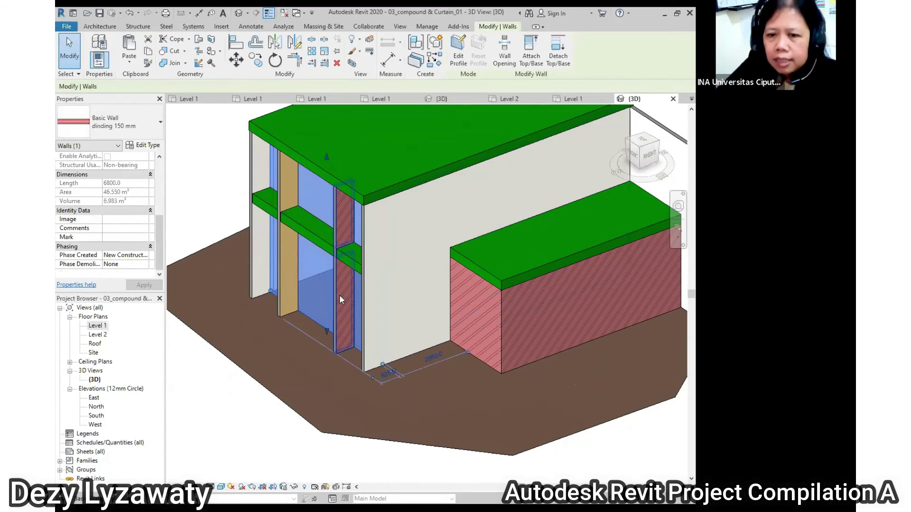
mouse_move(493, 305)
shift+middle_down()
mouse_move(466, 320)
mouse_move(336, 325)
mouse_move(342, 336)
mouse_move(278, 297)
mouse_move(134, 123)
shift+middle_up()
click(133, 120)
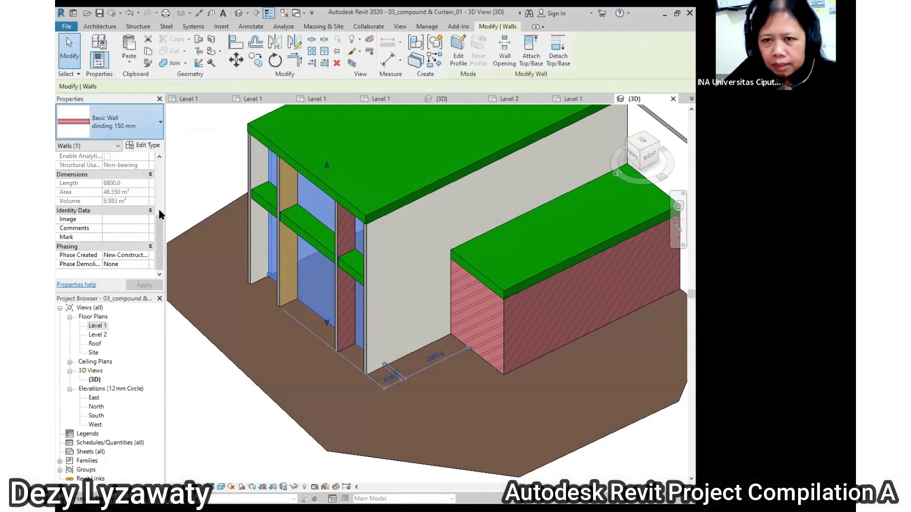
drag(173, 213, 176, 337)
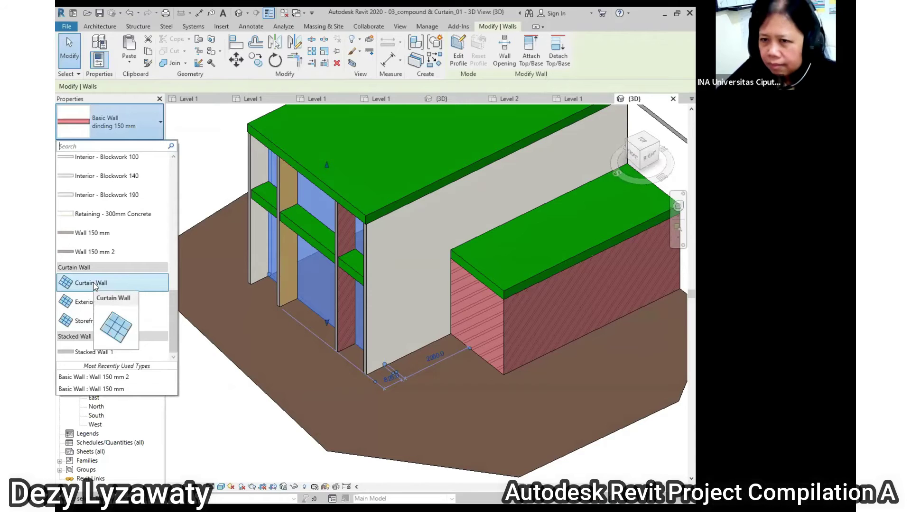
click(94, 285)
key(Escape)
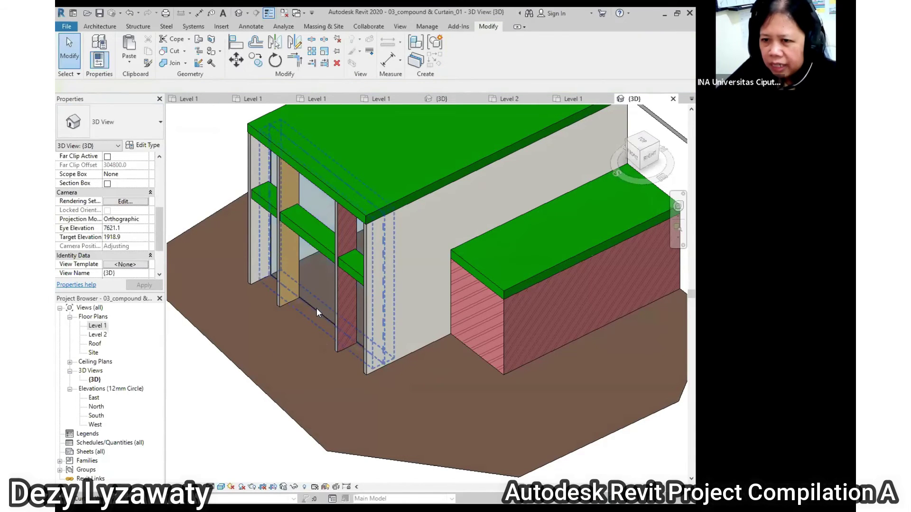
Reselect the new wall and confirm it keeps the Curtain Wall type.
click(317, 308)
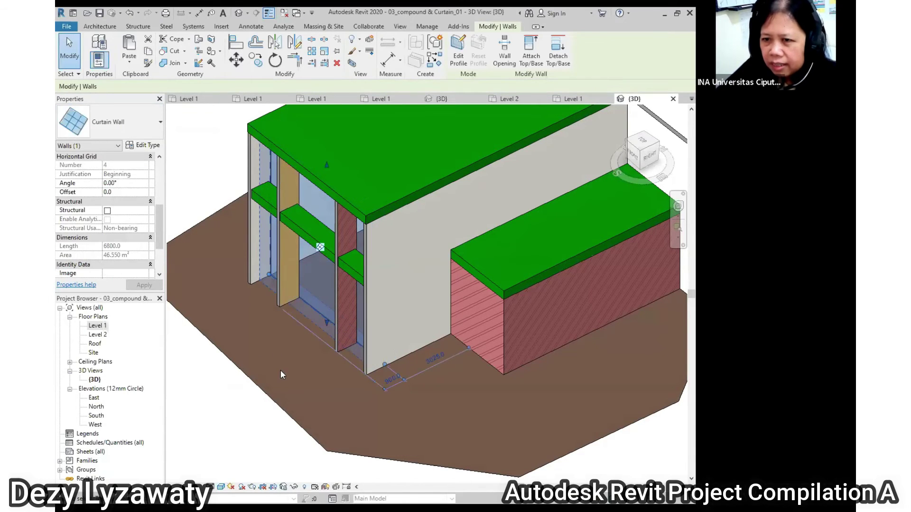
click(130, 126)
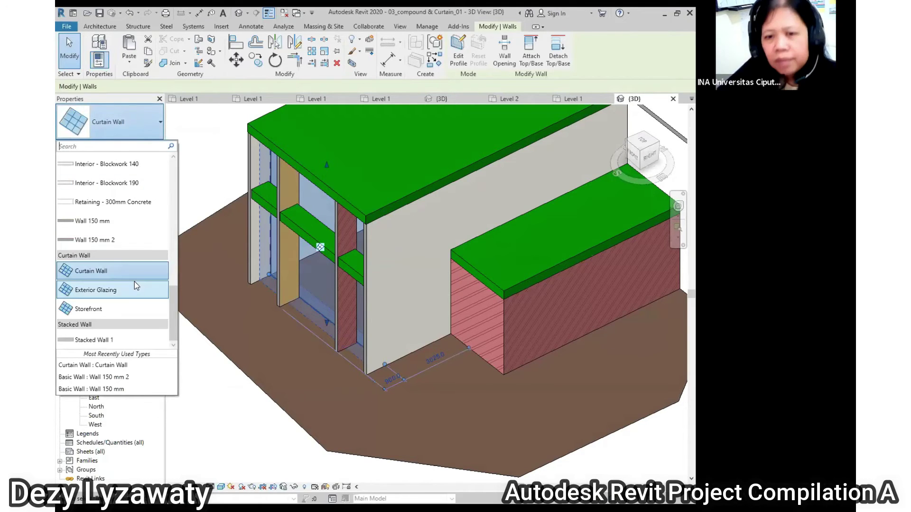
mouse_move(112, 271)
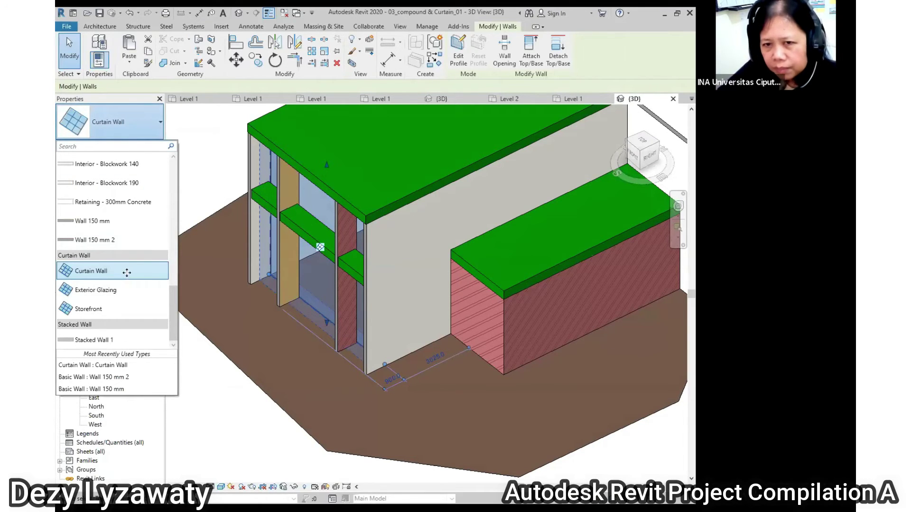
click(127, 272)
click(201, 127)
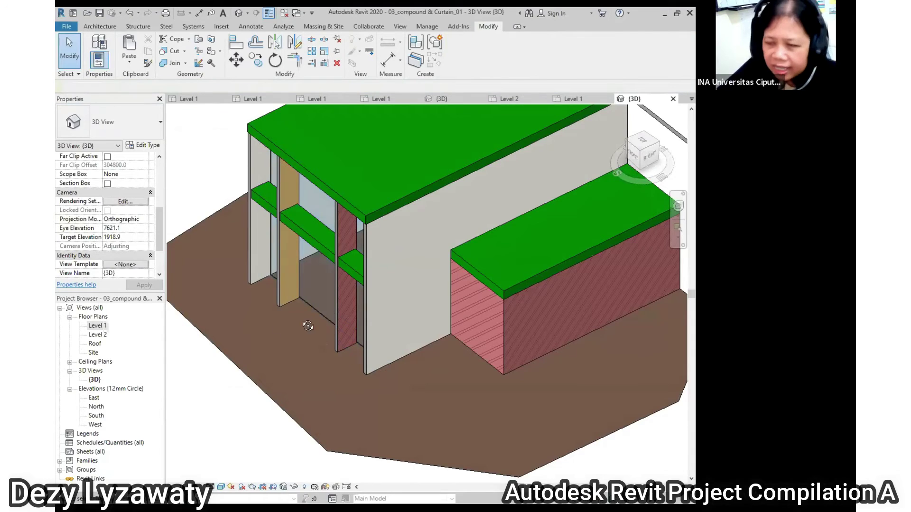
mouse_move(374, 317)
shift+middle_down()
mouse_move(462, 313)
mouse_move(365, 315)
mouse_move(313, 332)
shift+middle_up()
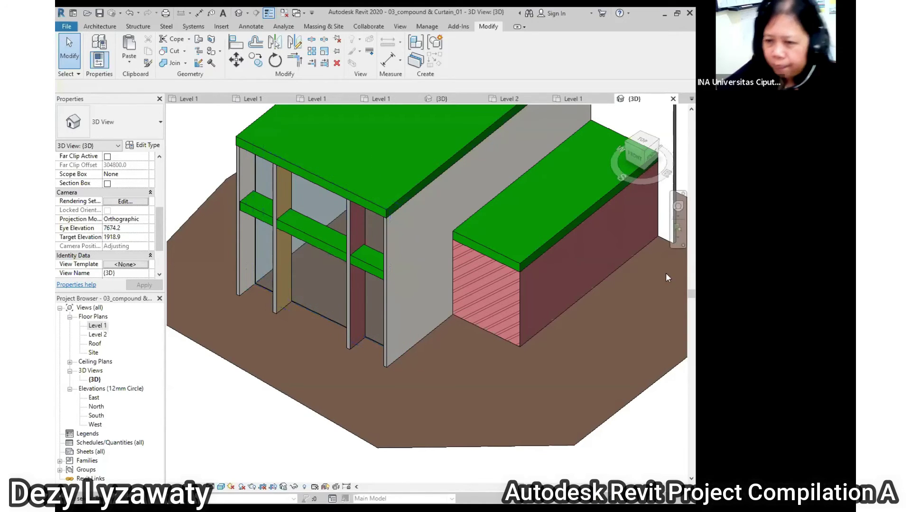
Zoom in and delete the narrow red wall strip in front of the curtain wall.
scroll(365, 279, up, 1)
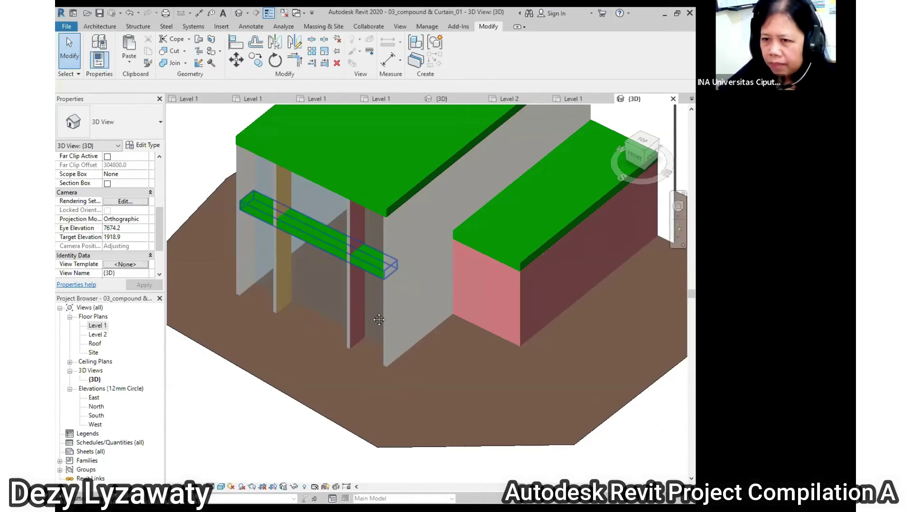
scroll(375, 289, up, 1)
scroll(383, 301, up, 2)
scroll(382, 301, down, 2)
scroll(397, 326, up, 1)
scroll(400, 332, up, 1)
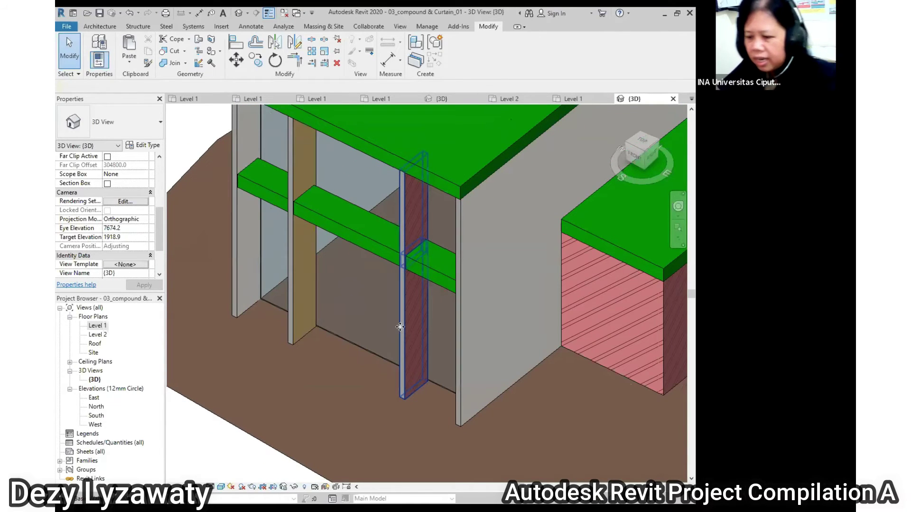
click(292, 299)
key(Delete)
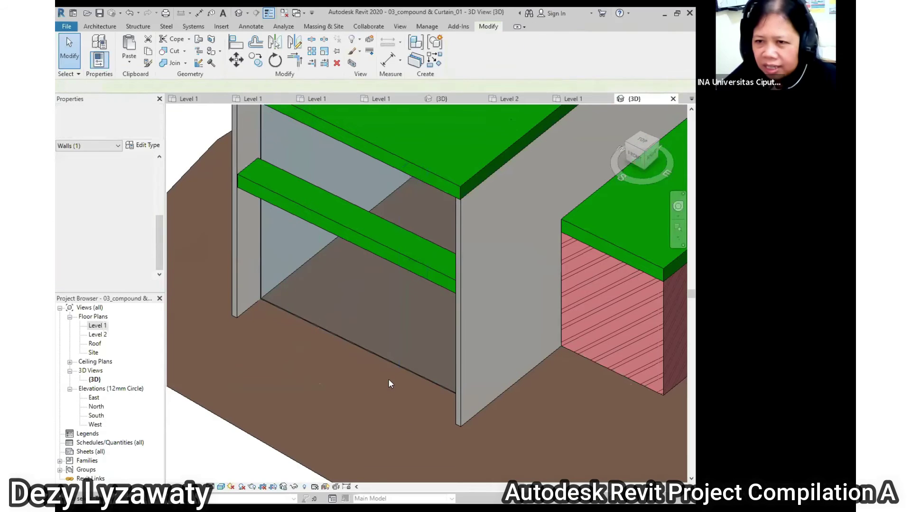
mouse_move(400, 378)
shift+middle_down()
mouse_move(536, 317)
mouse_move(591, 340)
mouse_move(602, 376)
mouse_move(429, 358)
mouse_move(480, 352)
mouse_move(460, 346)
mouse_move(494, 303)
mouse_move(564, 300)
mouse_move(575, 336)
mouse_move(568, 338)
shift+middle_up()
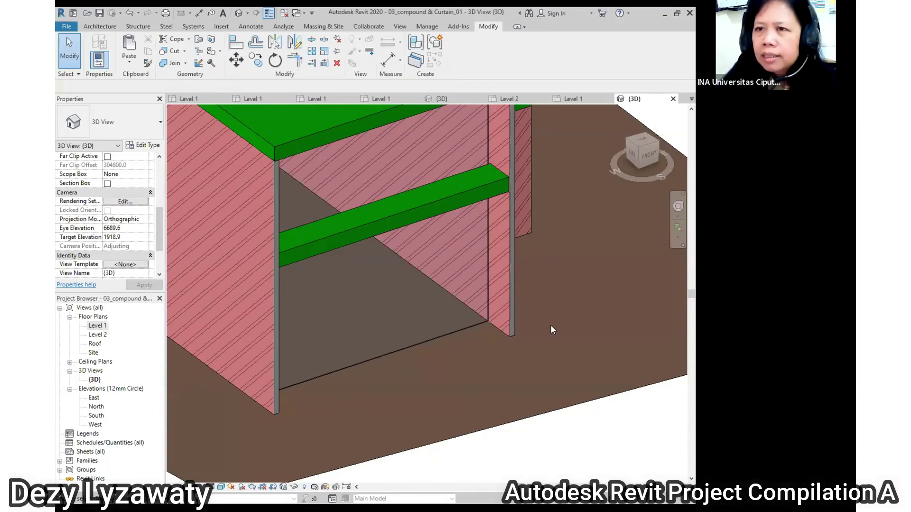
click(106, 25)
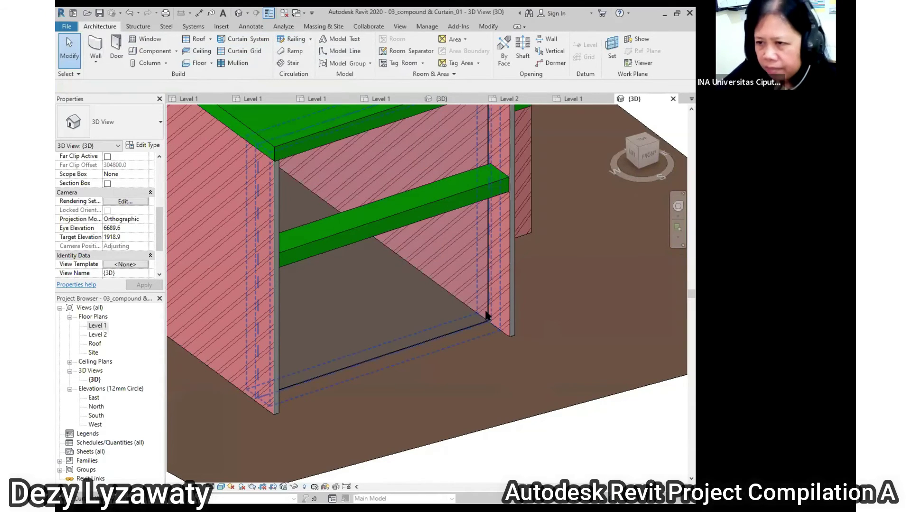
Add curtain grid lines to the back wall, undoing two vertical ones and adding a horizontal line.
click(252, 52)
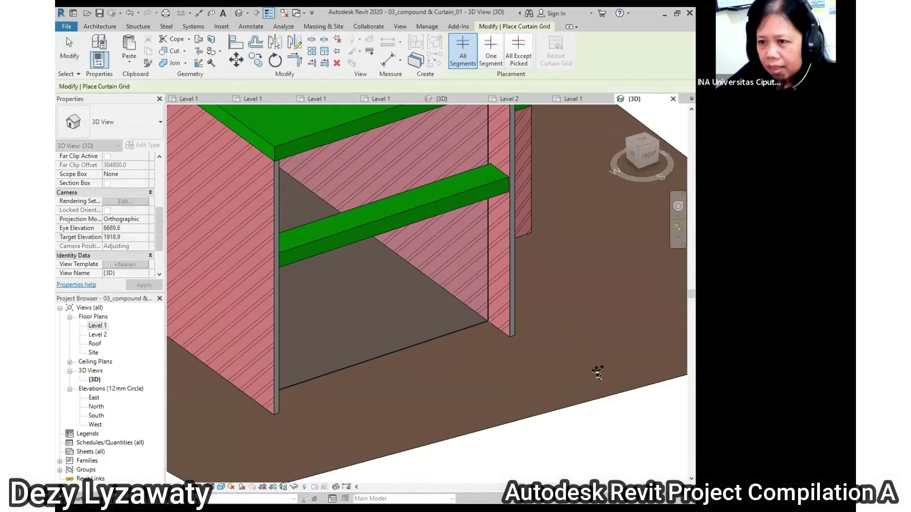
click(446, 335)
click(407, 350)
click(363, 364)
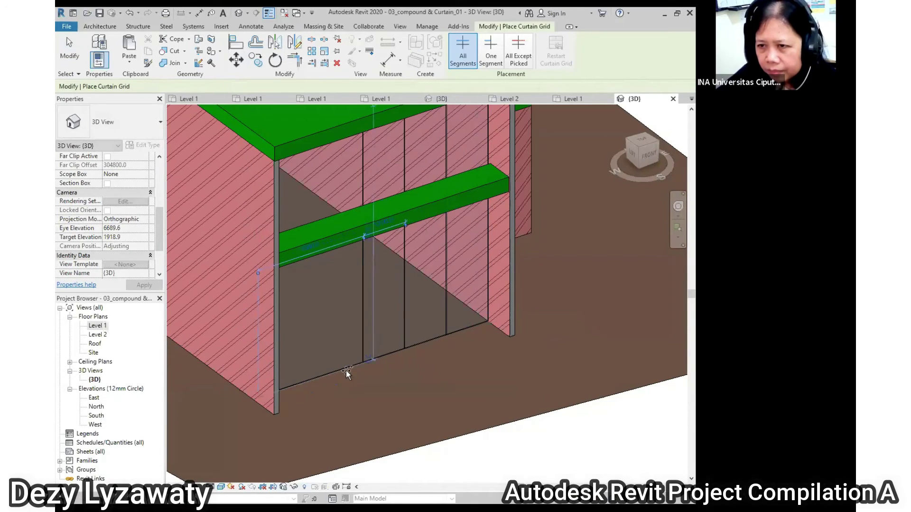
click(315, 378)
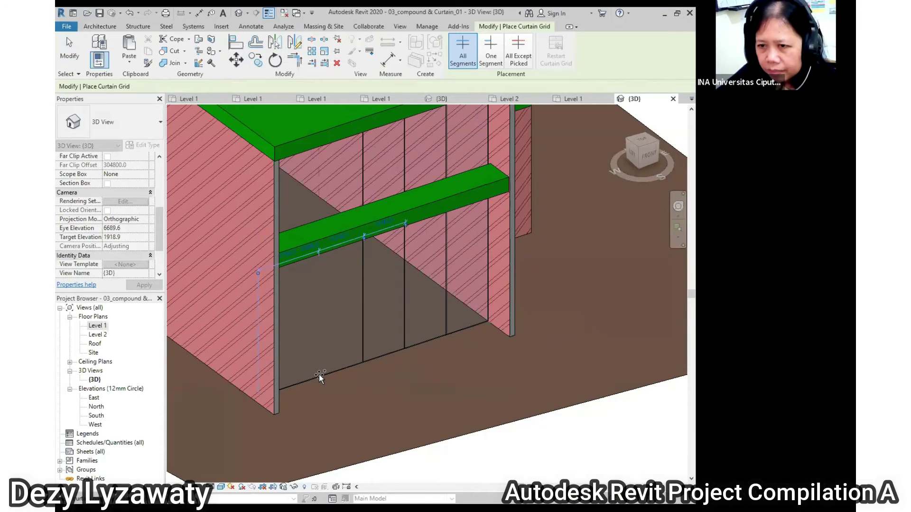
key(ctrl+z)
key(ctrl+z)
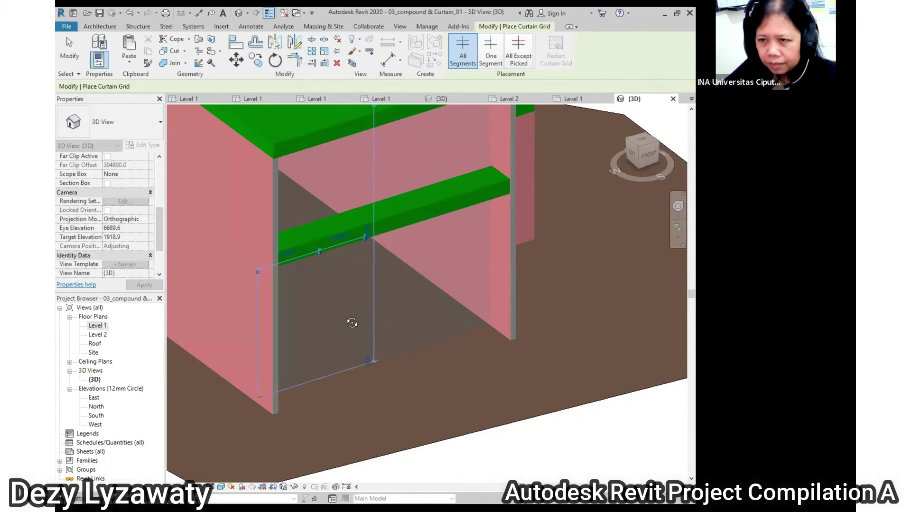
key(ctrl+z)
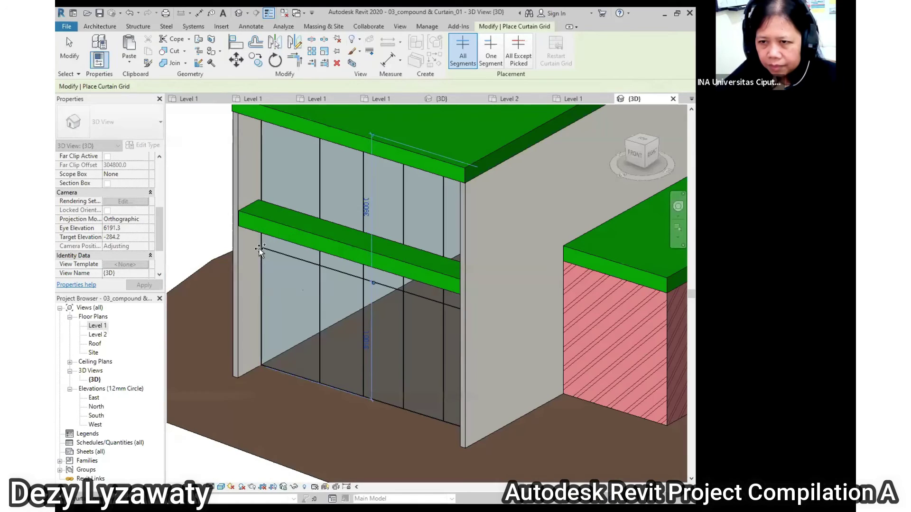
click(259, 181)
Add a vertical grid line and set its offset dimension to 1500.
mouse_move(351, 279)
shift+middle_down()
mouse_move(617, 284)
mouse_move(538, 294)
mouse_move(356, 280)
mouse_move(311, 366)
mouse_move(326, 393)
mouse_move(366, 377)
mouse_move(565, 358)
mouse_move(569, 371)
mouse_move(466, 297)
shift+middle_up()
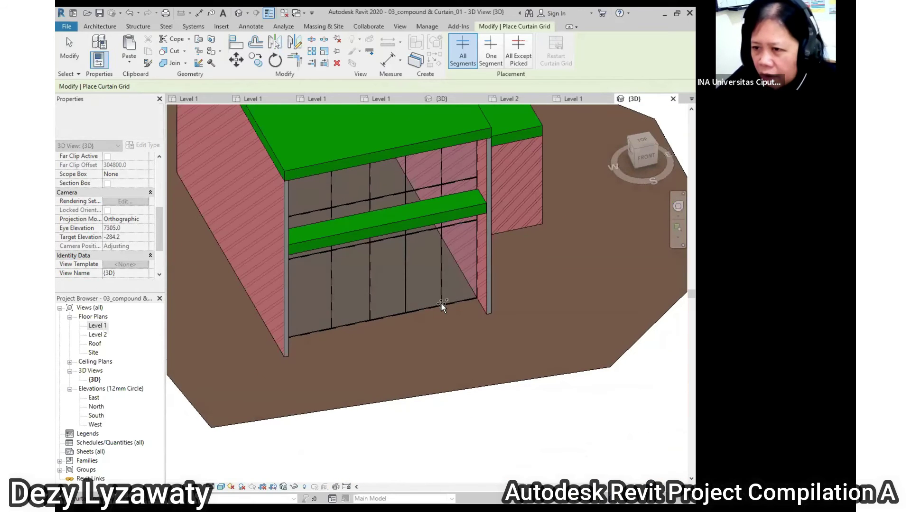
scroll(441, 304, up, 2)
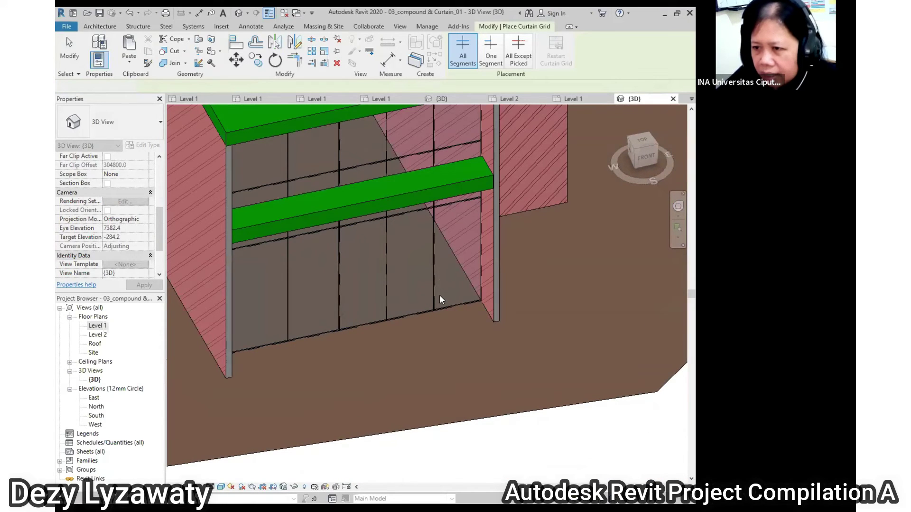
click(440, 295)
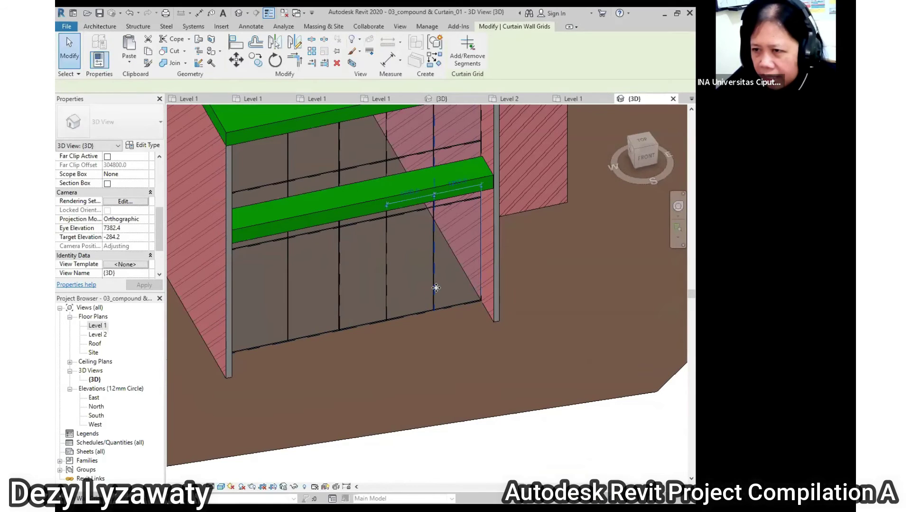
scroll(438, 276, up, 2)
scroll(468, 147, down, 1)
click(473, 148)
text(1500)
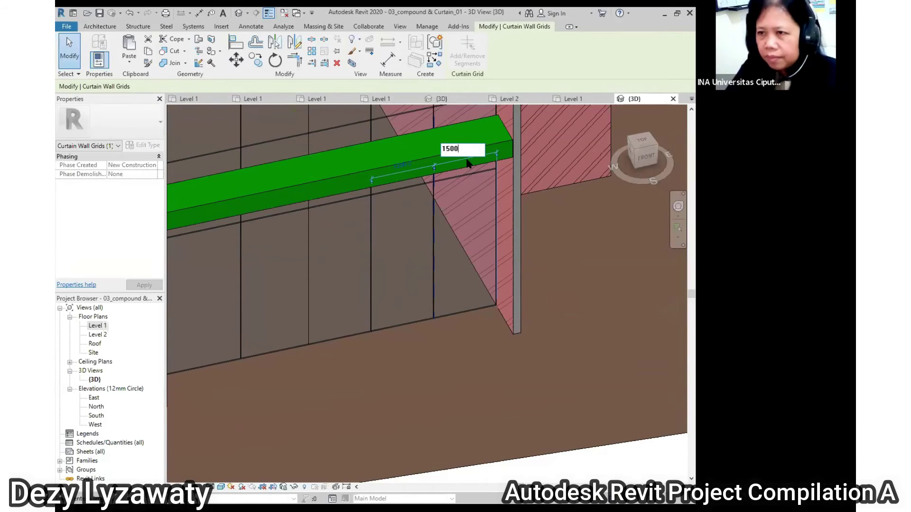
key(Return)
Space the next vertical grid line 1500 from its neighbour.
click(372, 227)
click(393, 166)
text(1500)
key(Return)
Set the following vertical grid line's offset to 100, then correct it to 1500.
click(309, 265)
scroll(306, 206, down, 3)
scroll(260, 275, up, 2)
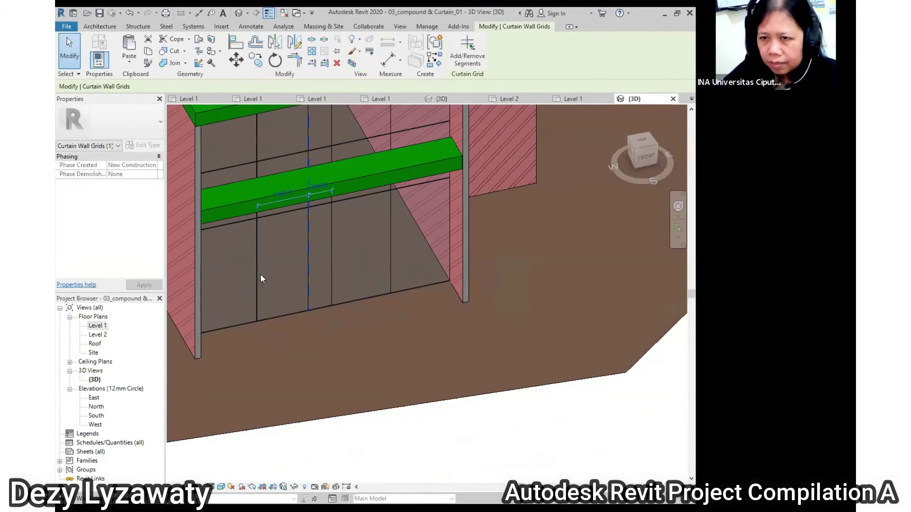
click(226, 206)
text(1)
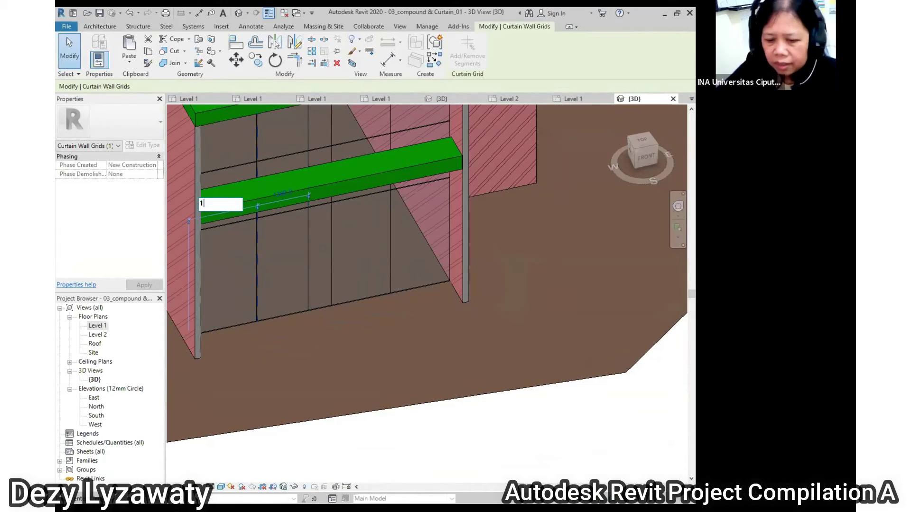
text(00)
key(Return)
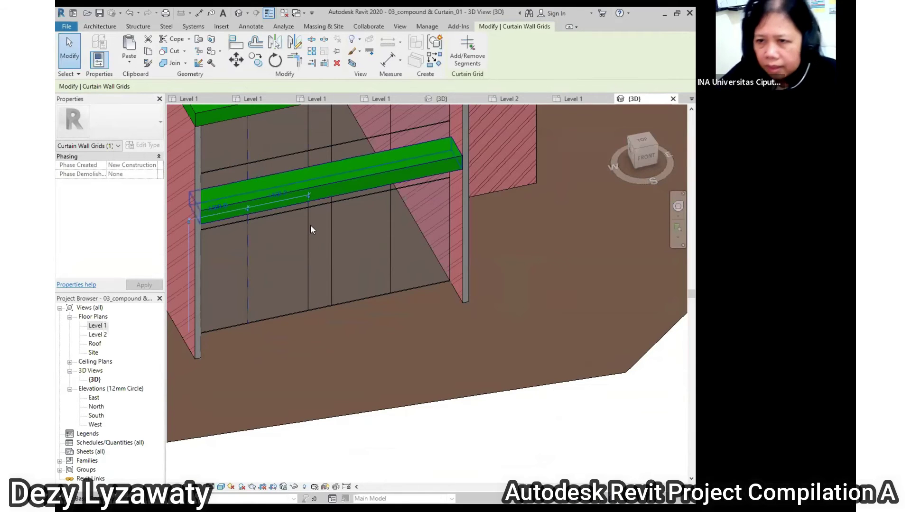
click(280, 196)
text(1500)
key(Return)
key(Escape)
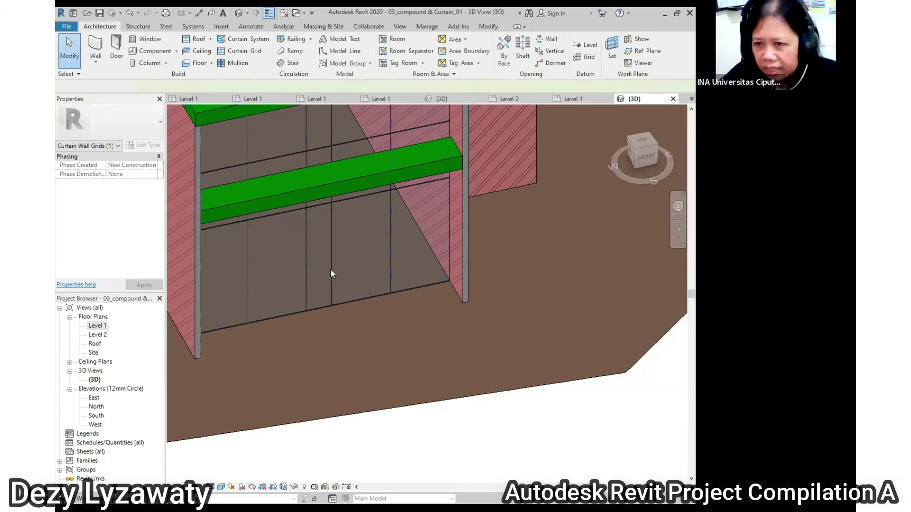
mouse_move(433, 272)
shift+middle_down()
mouse_move(295, 288)
mouse_move(320, 363)
shift+middle_up()
scroll(386, 350, down, 3)
Change the lower horizontal grid line's distance from 3100.0 to 2500.
shift+middle_drag(484, 362, 484, 365)
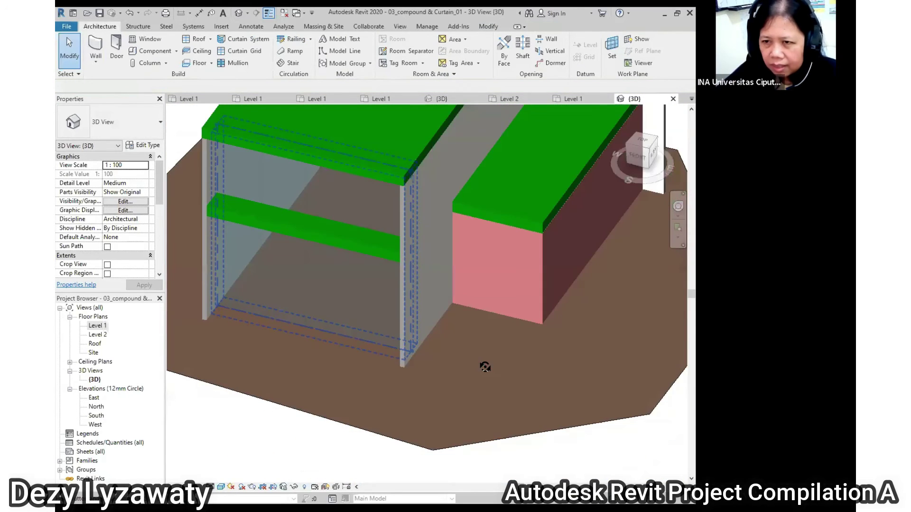
scroll(380, 289, up, 3)
mouse_move(389, 292)
shift+middle_down()
mouse_move(358, 301)
mouse_move(301, 291)
mouse_move(302, 271)
mouse_move(280, 271)
shift+middle_up()
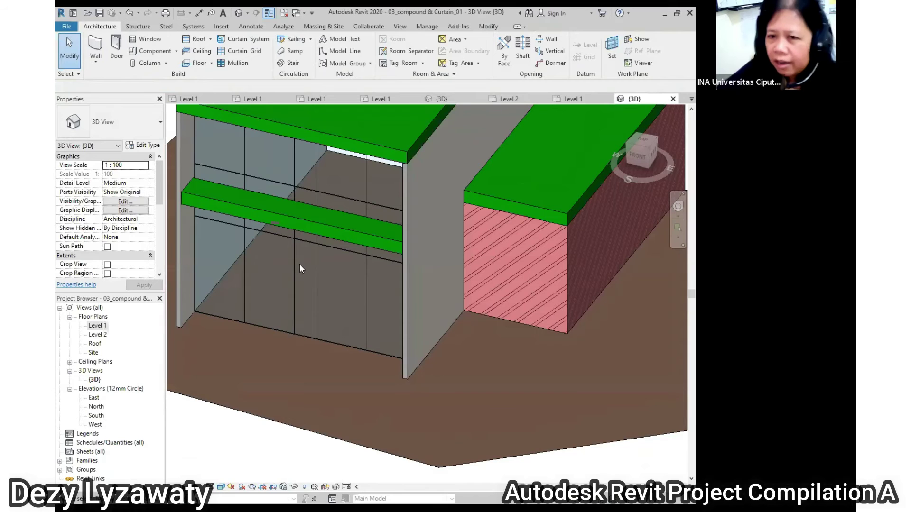
click(262, 237)
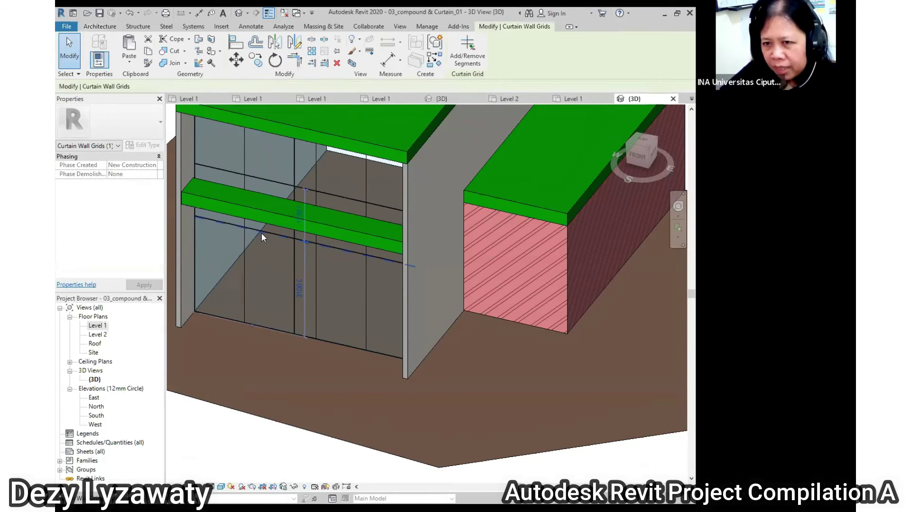
click(303, 292)
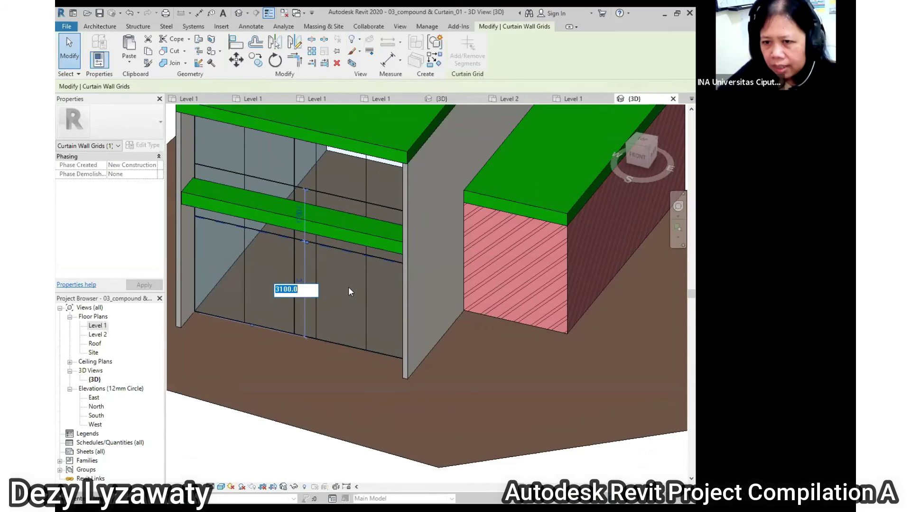
text(2500)
key(Return)
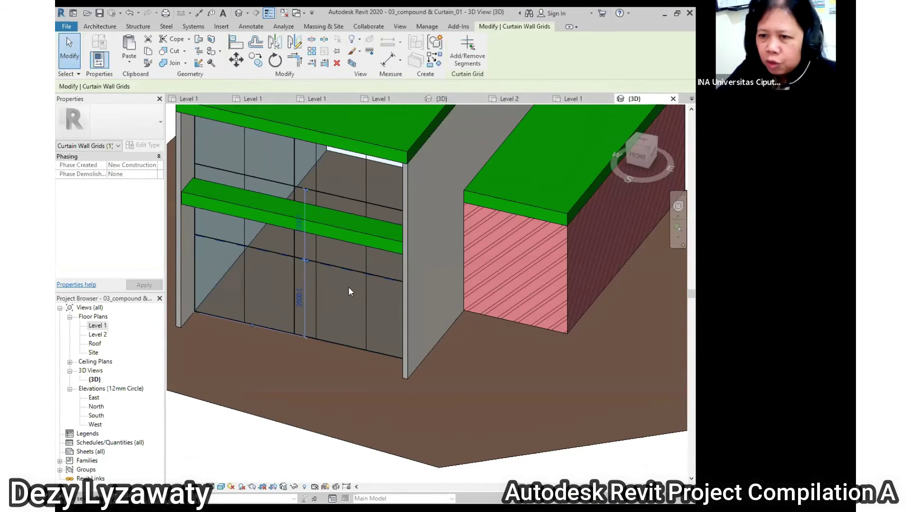
Place the upper horizontal grid line 2500 above the line below it.
click(345, 199)
click(299, 224)
text(2500)
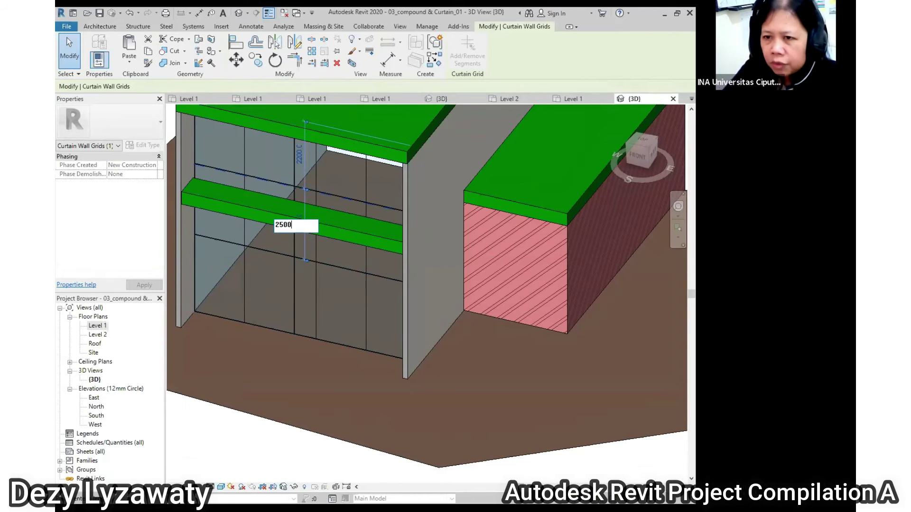
key(Return)
key(Escape)
mouse_move(340, 299)
shift+middle_down()
mouse_move(437, 333)
mouse_move(284, 321)
shift+middle_up()
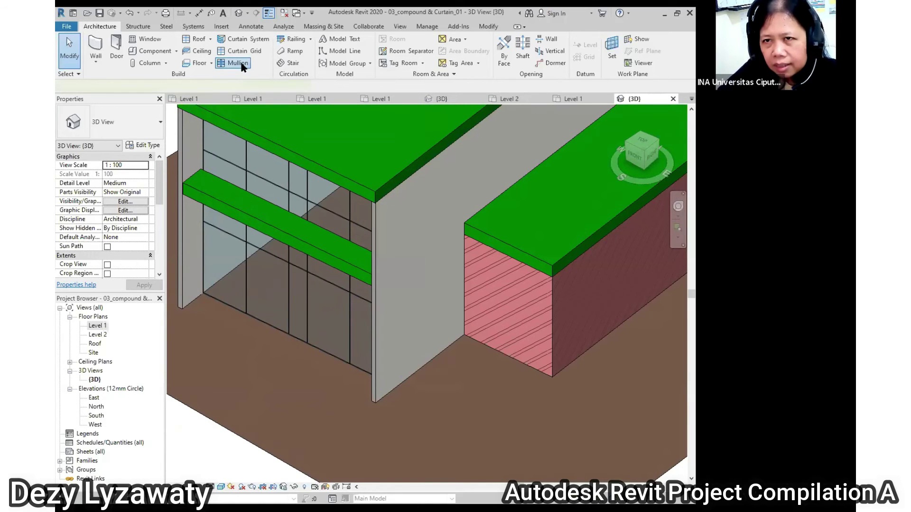
Start the Mullion tool with the Rectangular Mullion 50 x 150mm type.
click(241, 63)
mouse_move(279, 318)
shift+middle_down()
mouse_move(394, 330)
mouse_move(410, 325)
mouse_move(414, 311)
shift+middle_up()
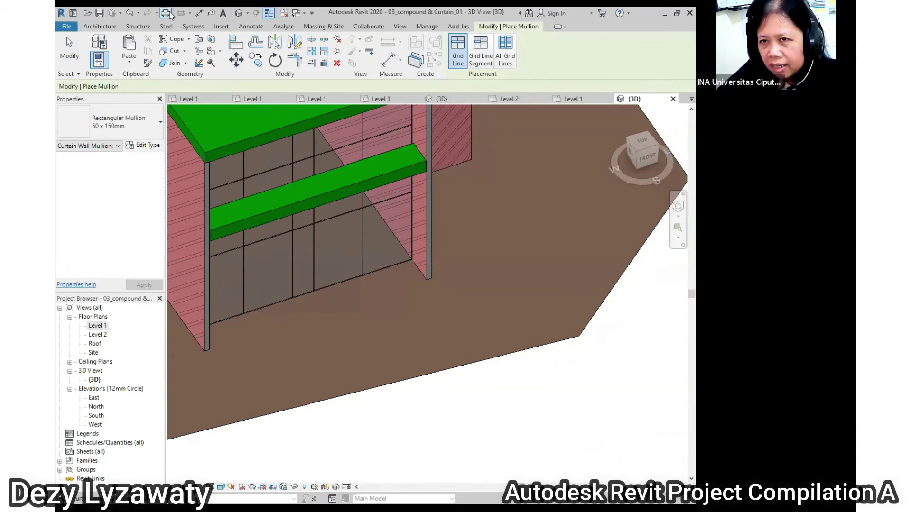
click(134, 122)
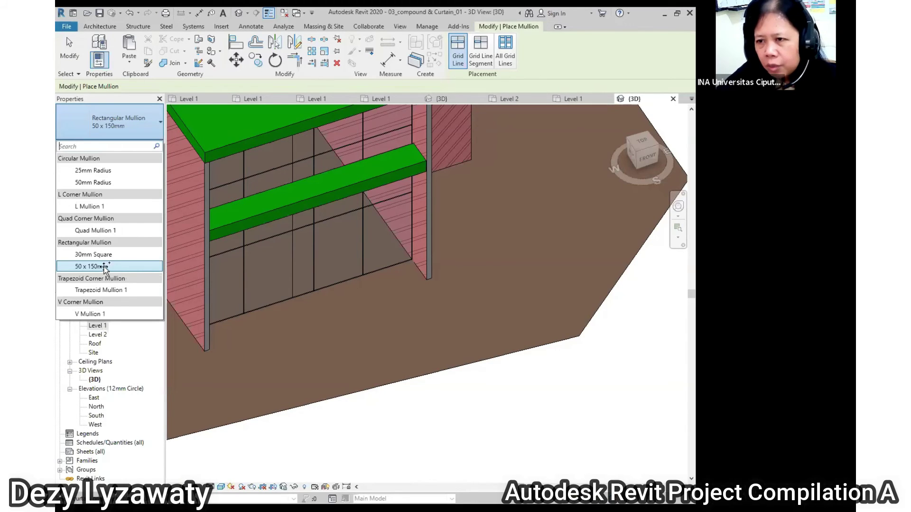
click(104, 268)
Place mullions on every vertical and horizontal grid line of the curtain wall.
click(413, 246)
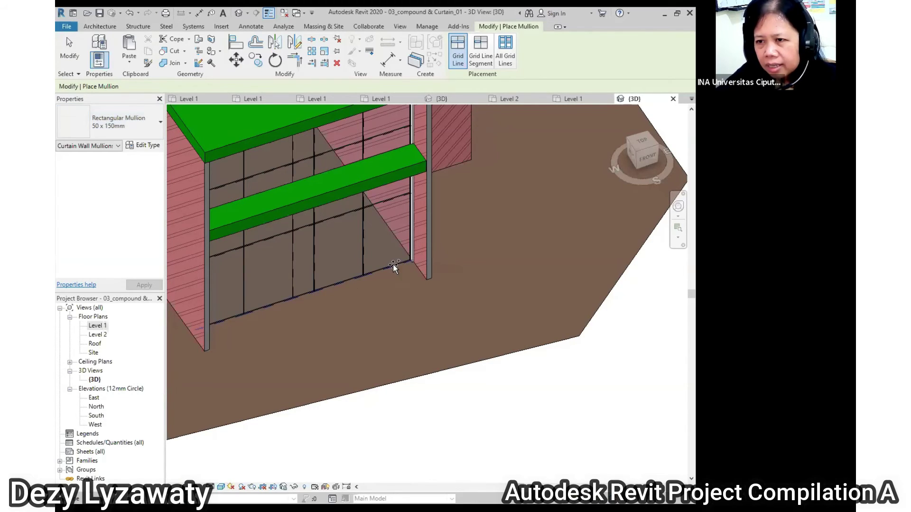
click(393, 264)
click(366, 247)
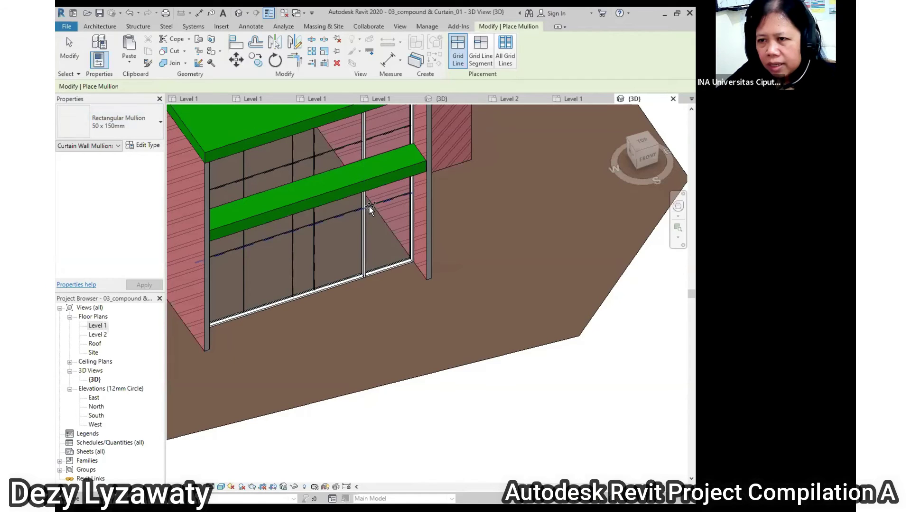
click(369, 207)
click(317, 260)
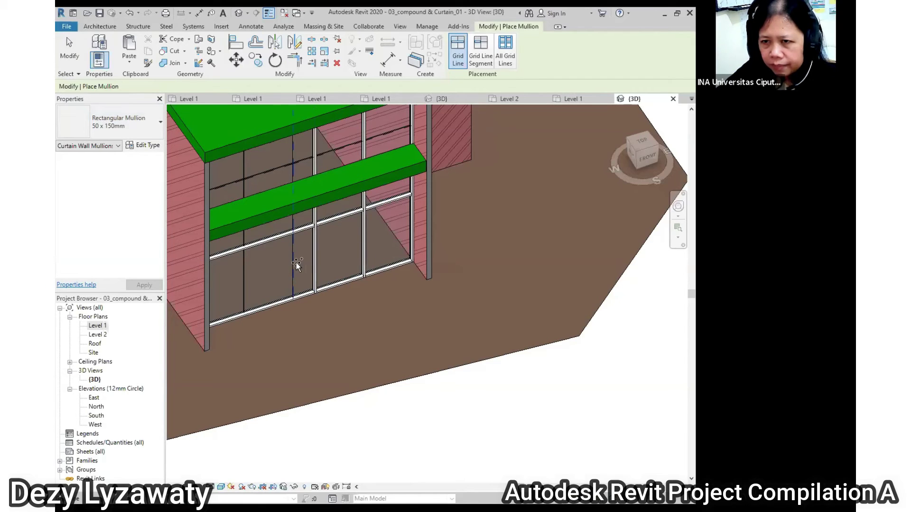
click(242, 283)
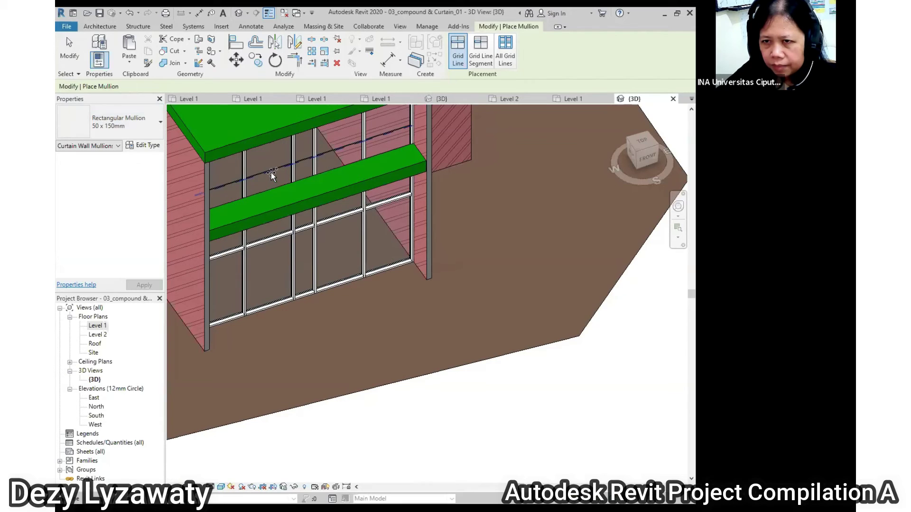
click(271, 172)
click(480, 55)
mouse_move(266, 222)
shift+middle_down()
mouse_move(244, 244)
mouse_move(250, 280)
mouse_move(452, 192)
mouse_move(416, 143)
mouse_move(315, 177)
mouse_move(368, 309)
mouse_move(393, 254)
shift+middle_up()
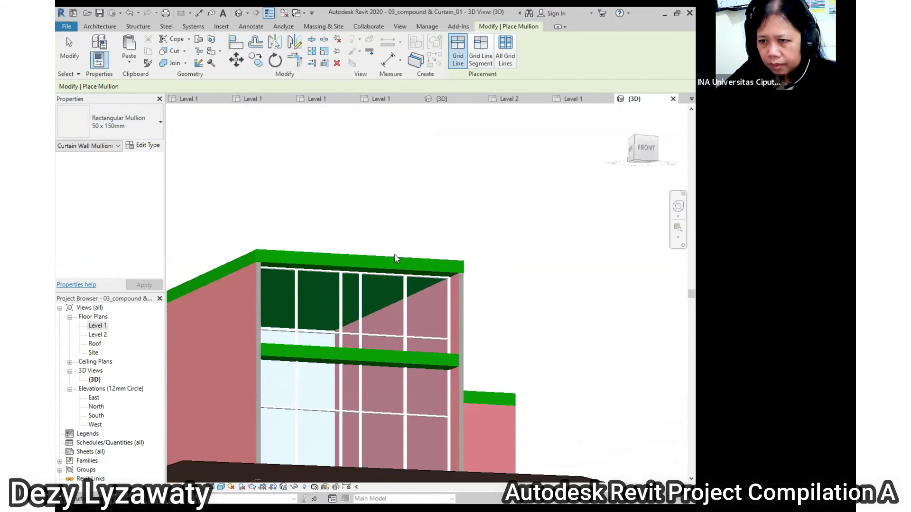
key(Escape)
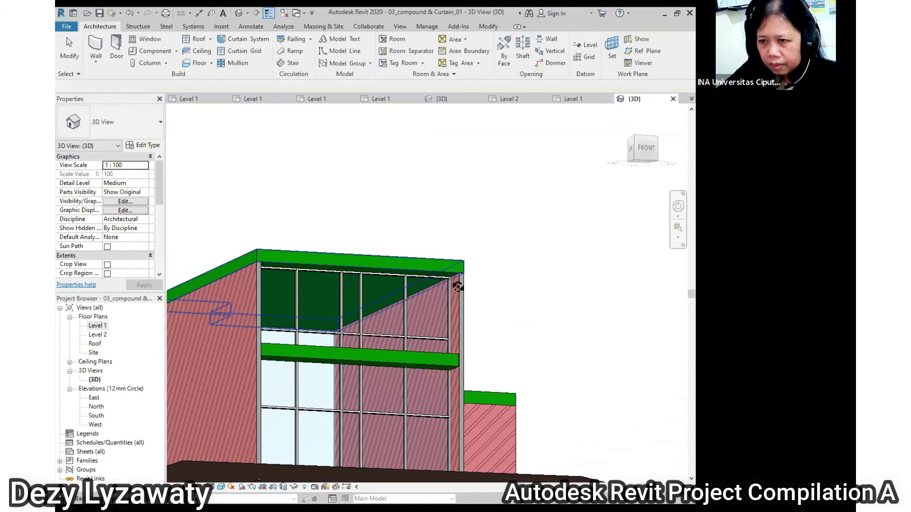
mouse_move(418, 376)
shift+middle_down()
mouse_move(461, 371)
mouse_move(326, 390)
mouse_move(574, 380)
mouse_move(406, 376)
mouse_move(358, 392)
mouse_move(464, 386)
mouse_move(451, 386)
mouse_move(462, 395)
mouse_move(454, 396)
shift+middle_up()
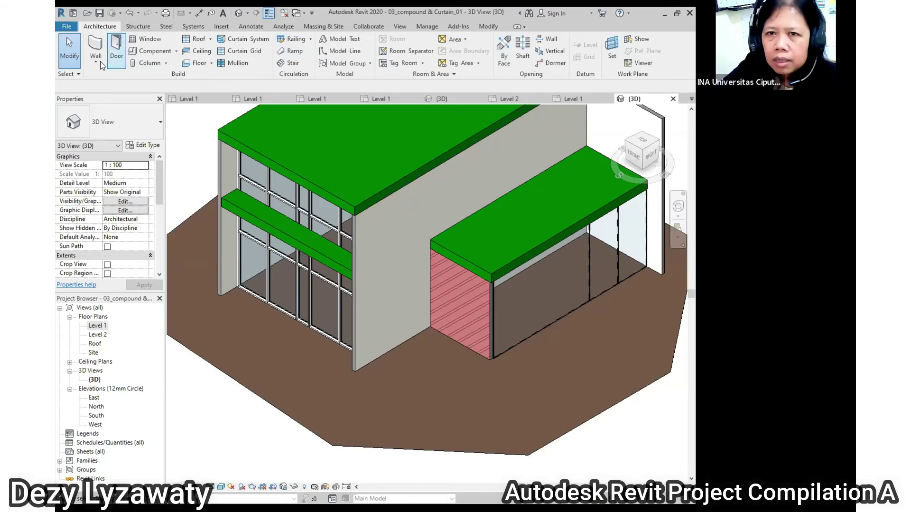
Place an M_Fixed 0915 x 1830mm window in the grey wall and select it.
click(155, 41)
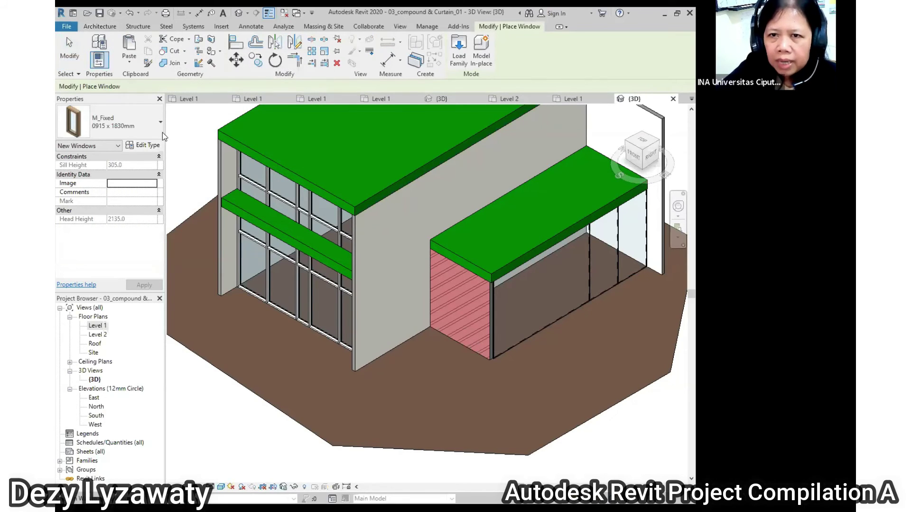
click(150, 132)
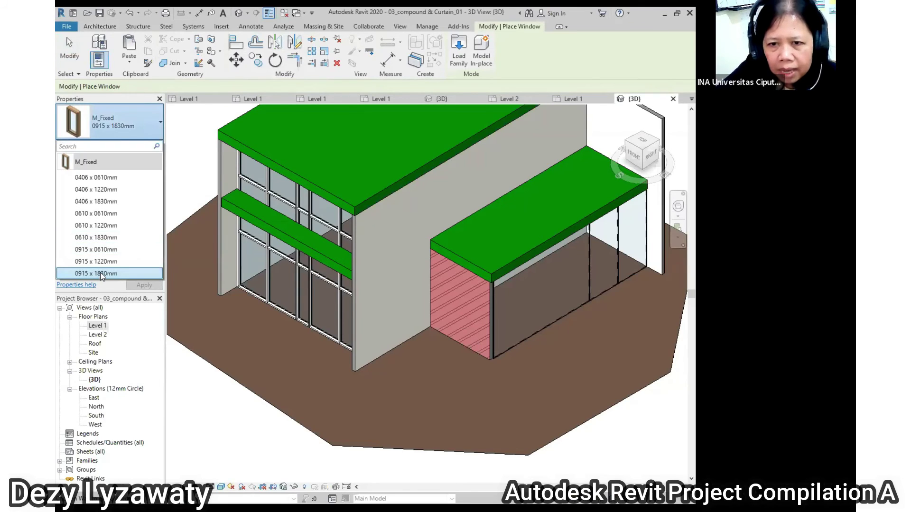
click(101, 273)
scroll(406, 344, up, 2)
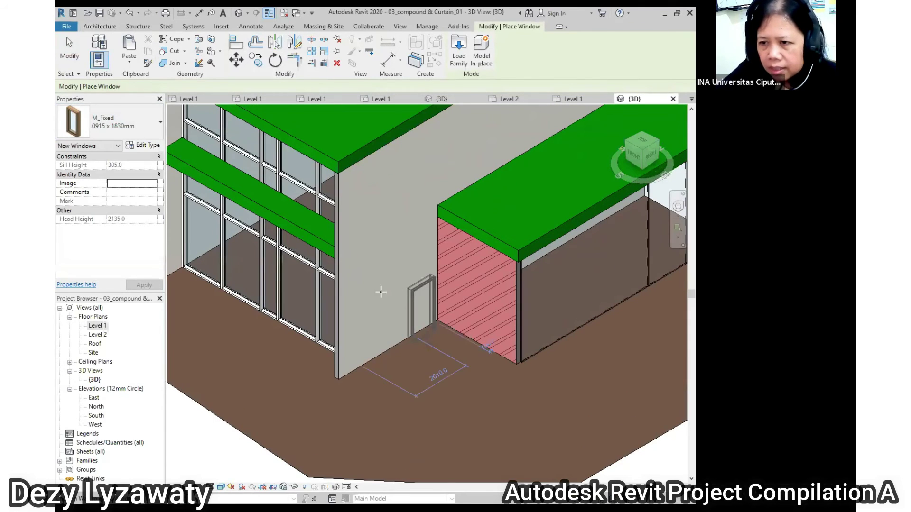
click(397, 292)
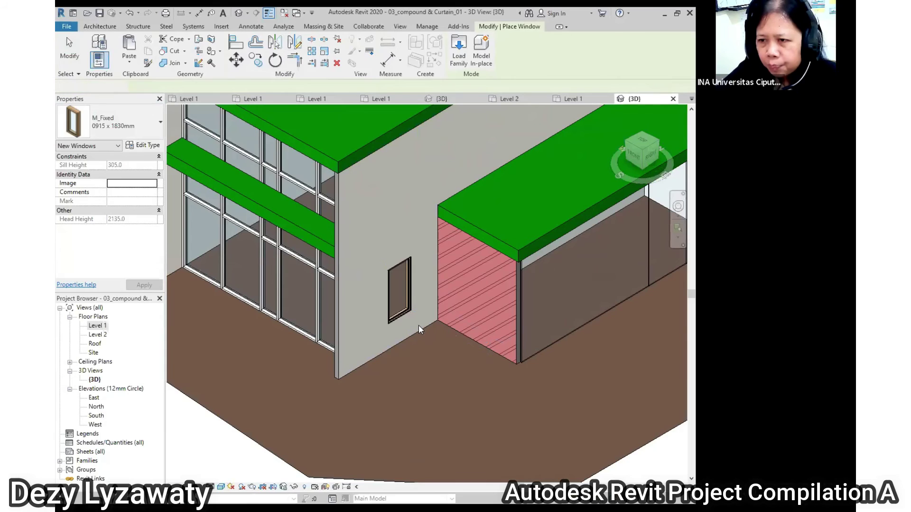
key(Escape)
key(Escape)
scroll(418, 325, up, 2)
scroll(427, 308, up, 3)
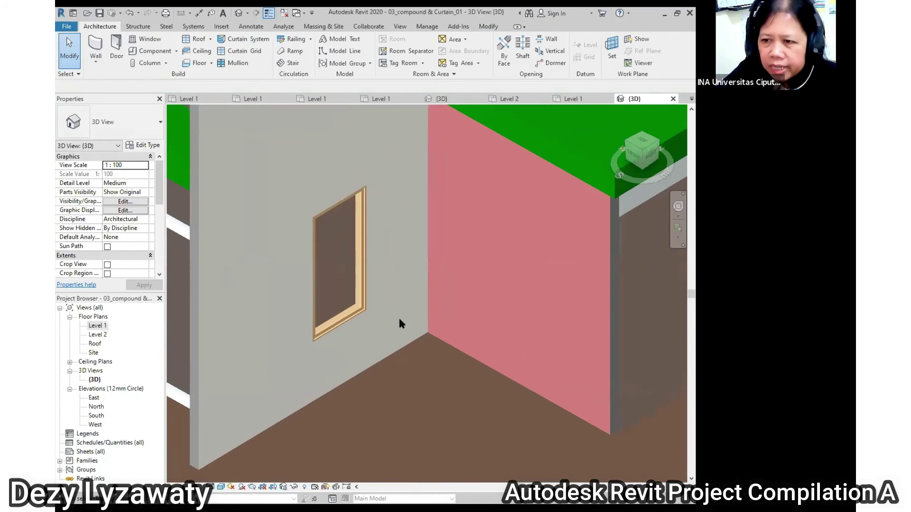
click(363, 307)
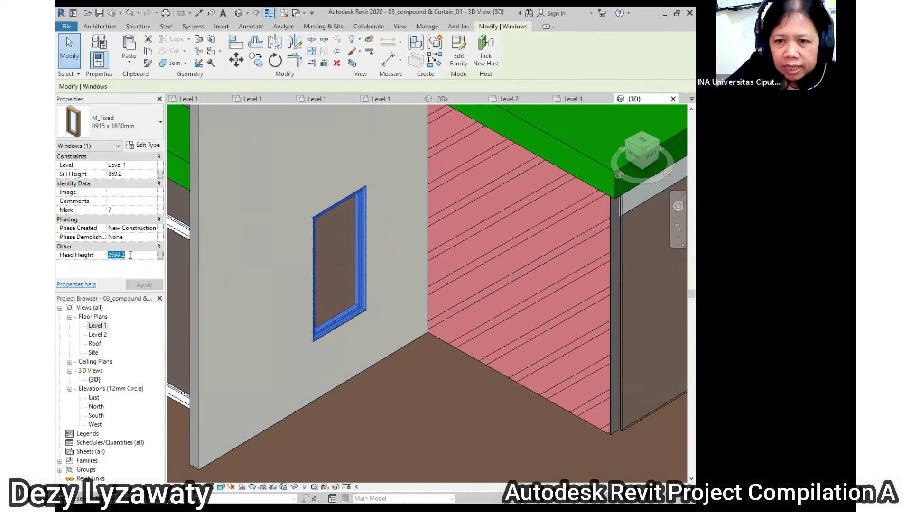
Set the fixed window's Head Height to 2100.
click(69, 259)
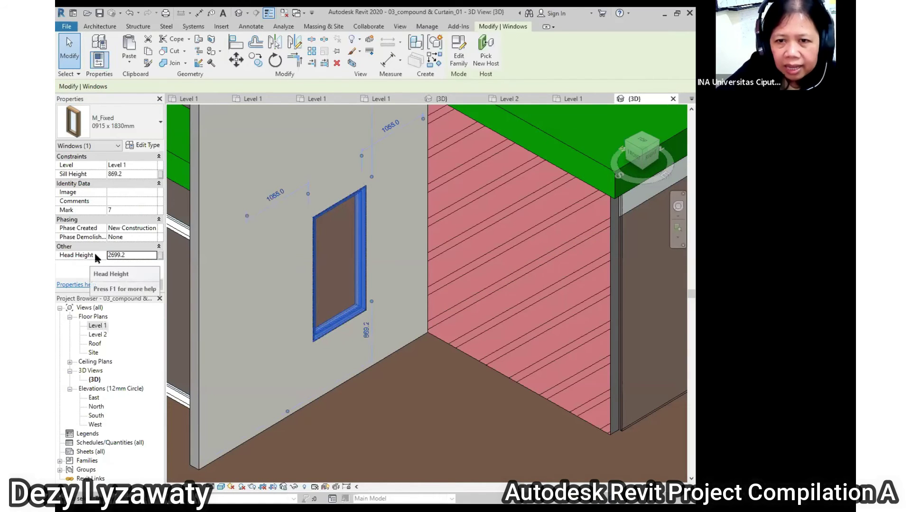
double_click(141, 257)
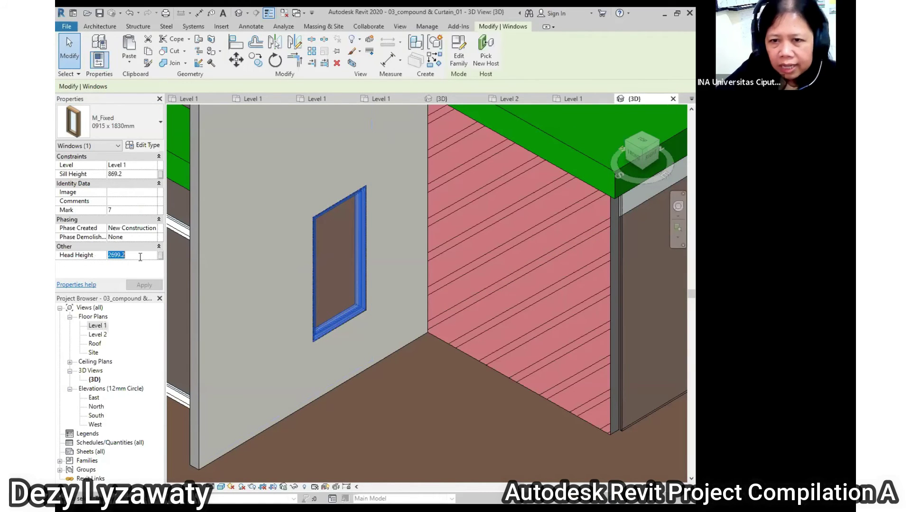
text(210)
key(Return)
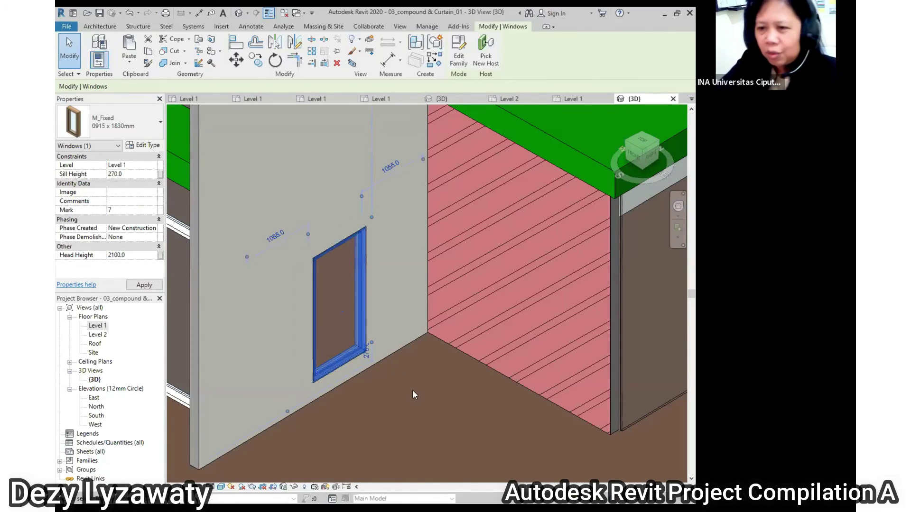
key(Escape)
middle_drag(431, 314, 354, 300)
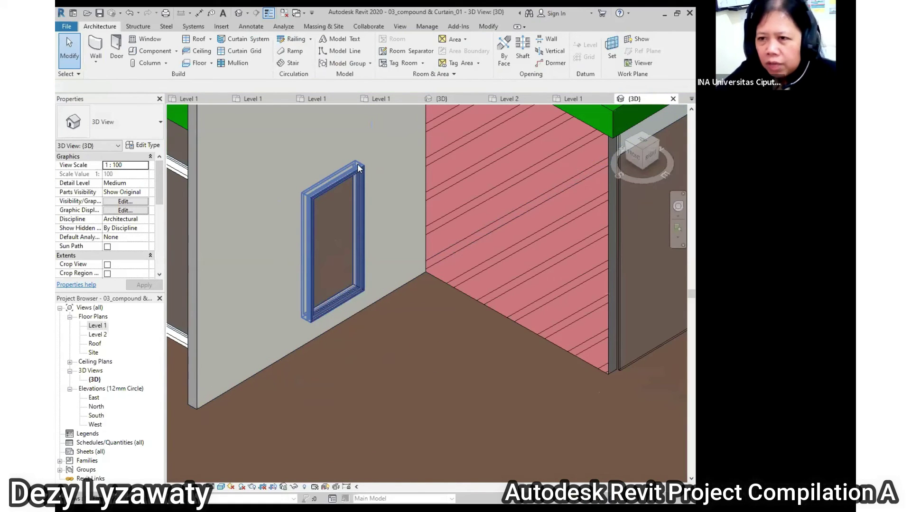
Change the window's Head Height to 2500, bringing its sill to 670.
click(358, 284)
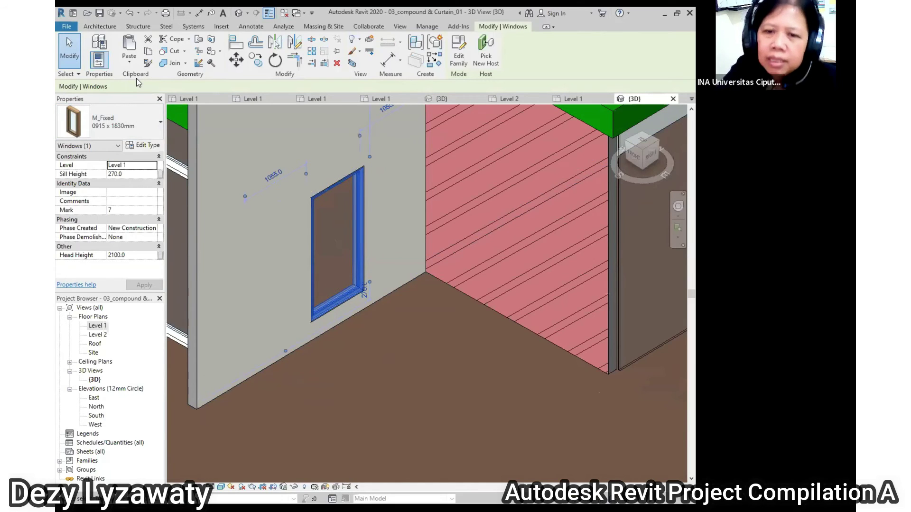
click(133, 255)
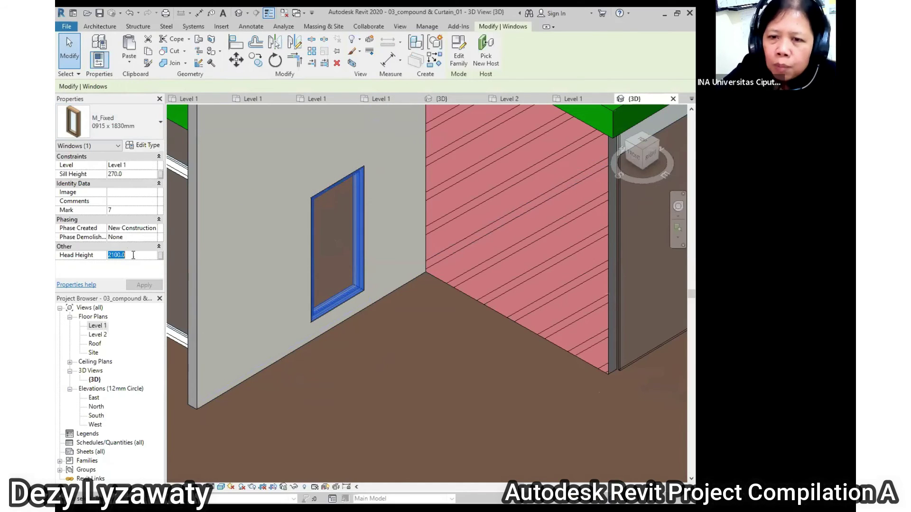
text(25)
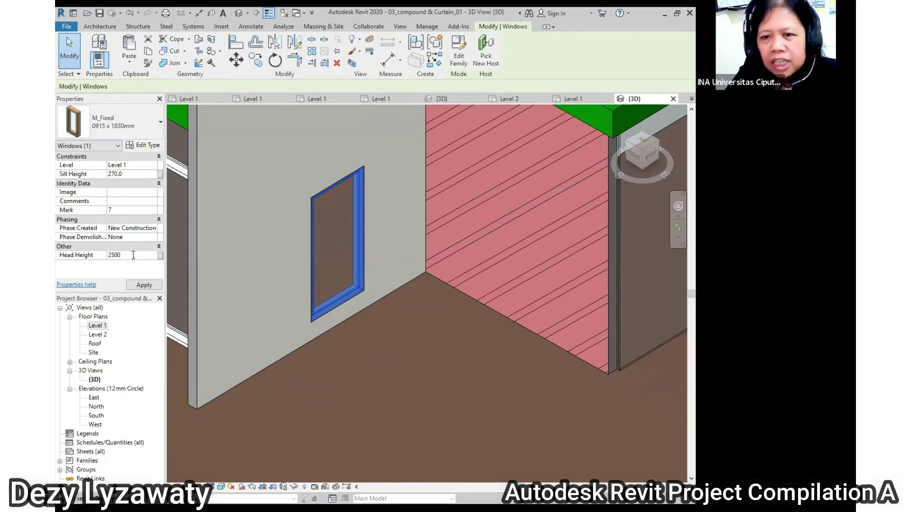
key(Return)
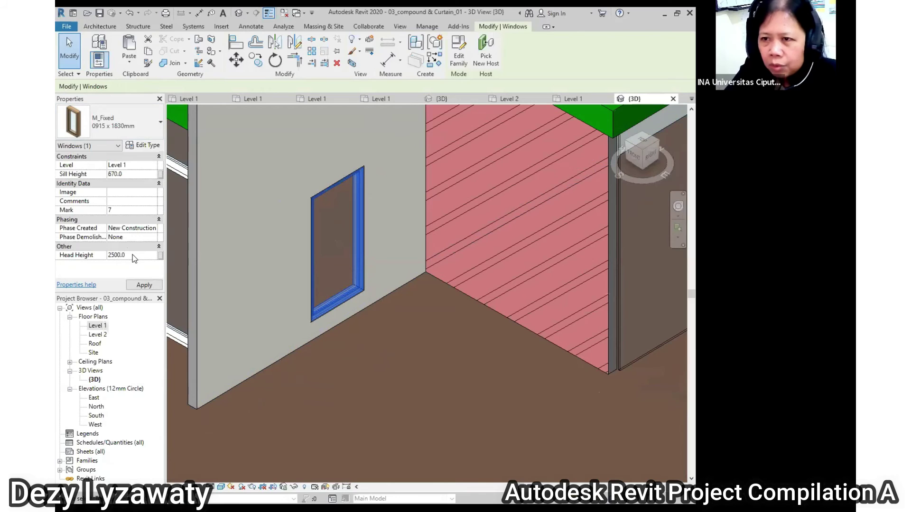
key(Escape)
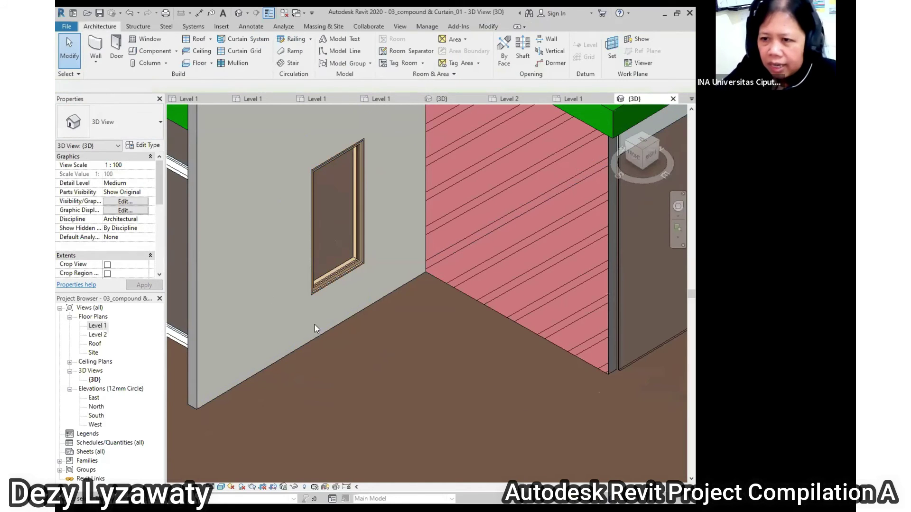
scroll(315, 324, down, 2)
middle_drag(418, 331, 422, 329)
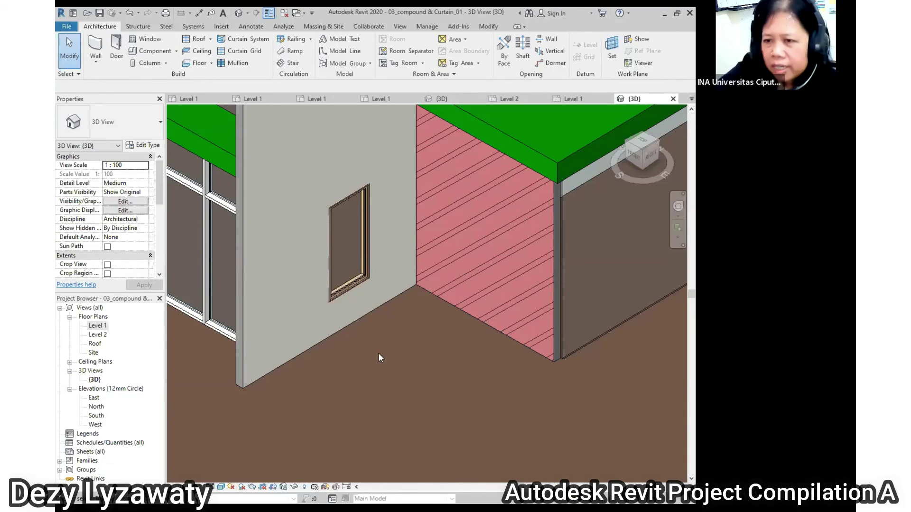
Open the selected window's Type Properties, move the dialog aside and hide the preview.
click(366, 279)
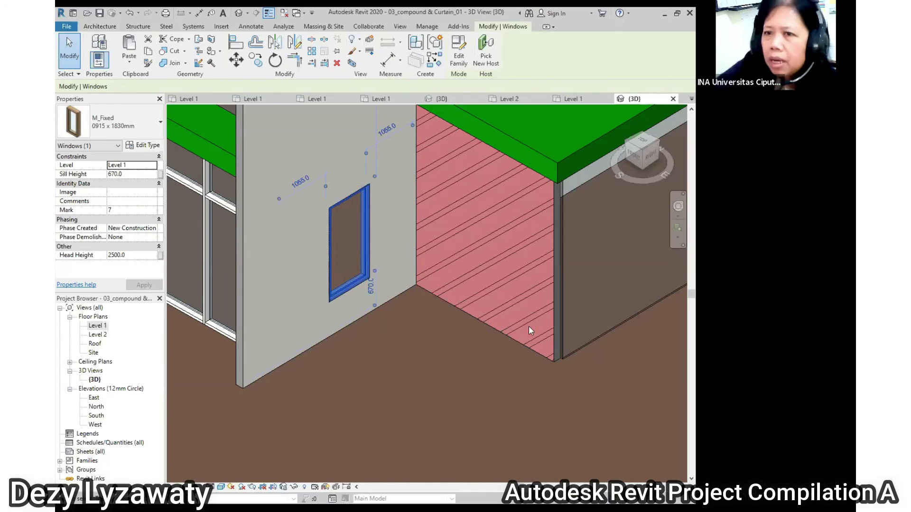
click(148, 146)
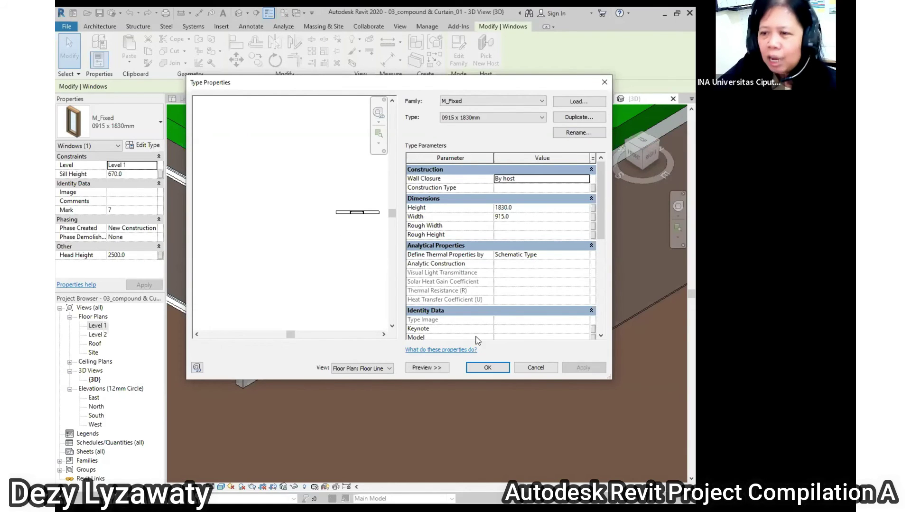
click(546, 370)
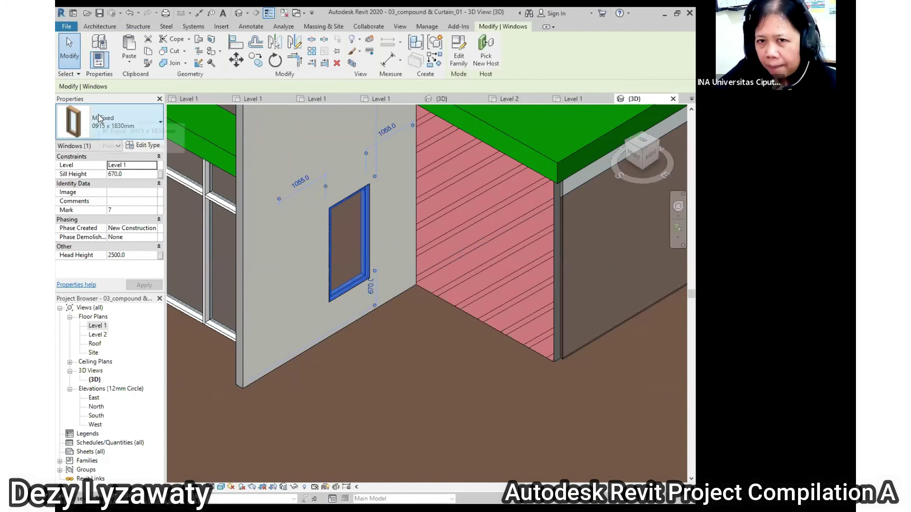
click(143, 147)
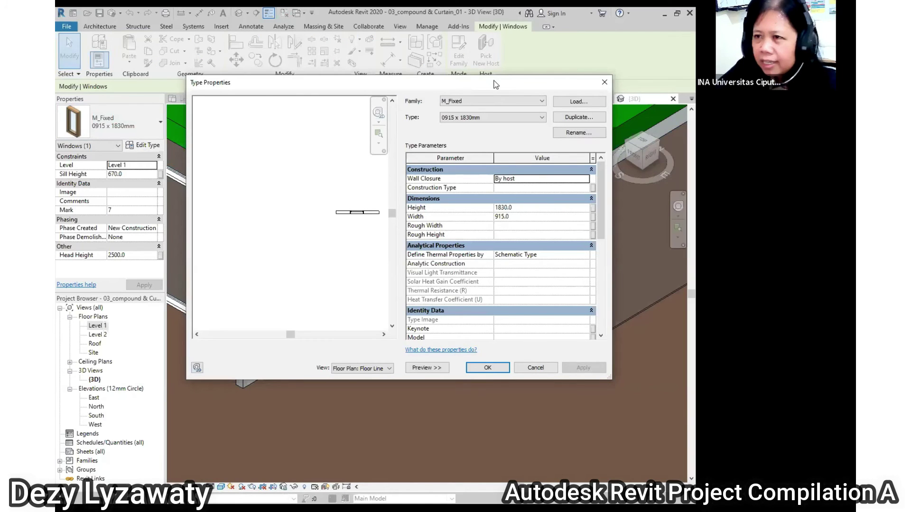
drag(491, 81, 479, 84)
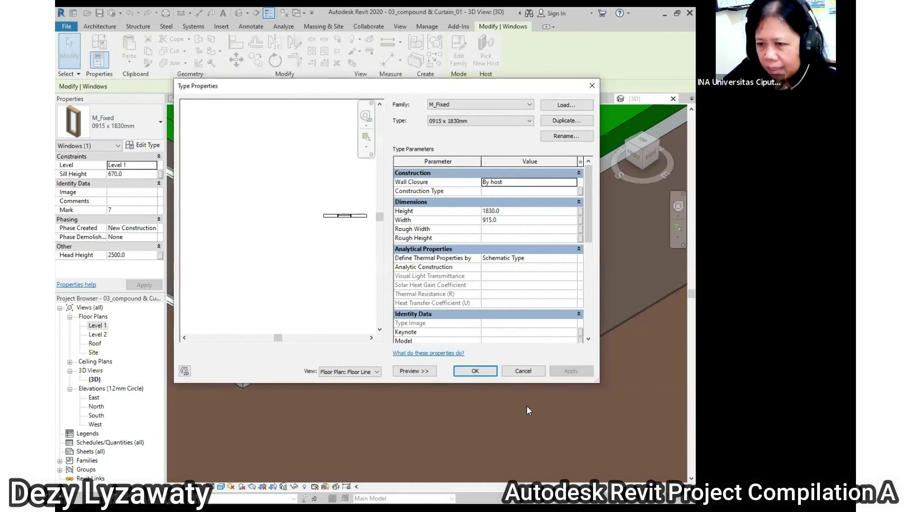
click(415, 372)
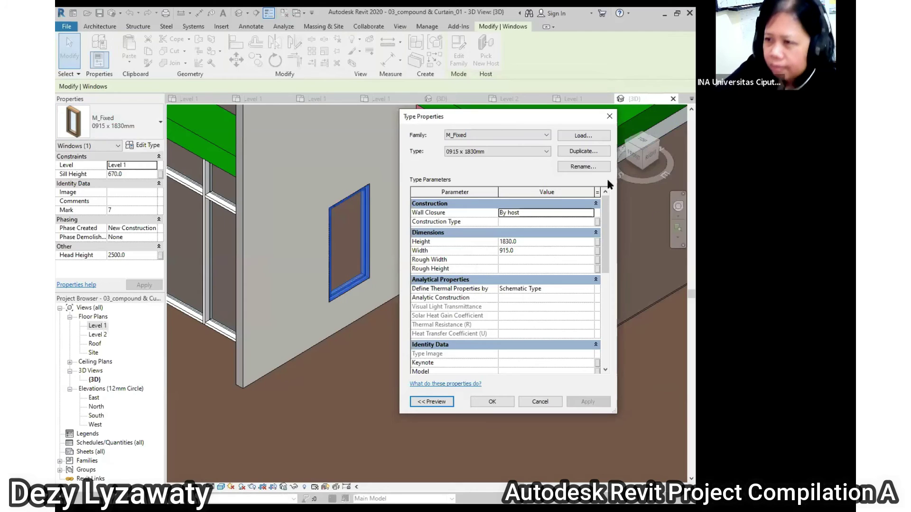
Duplicate the window type as '500 x 2000 mm' with Height 2000 and Width 500.
click(595, 157)
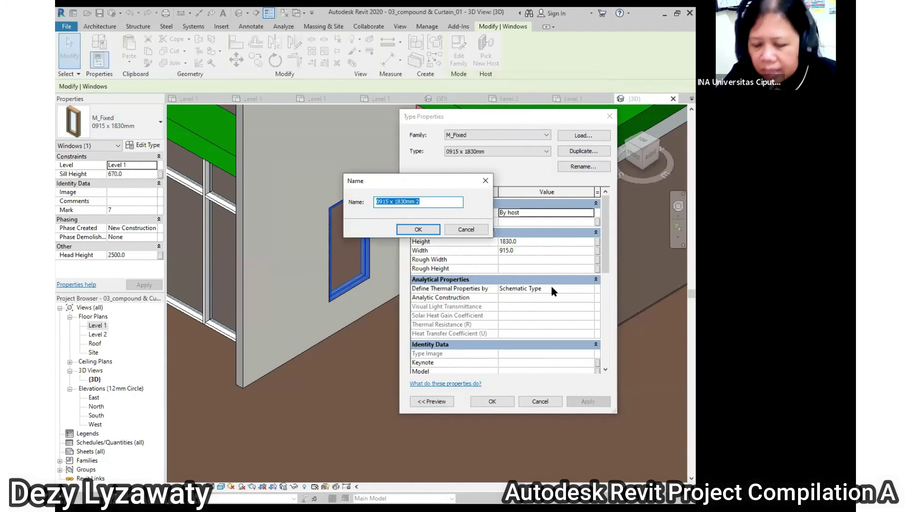
text(500 x 2000 mm)
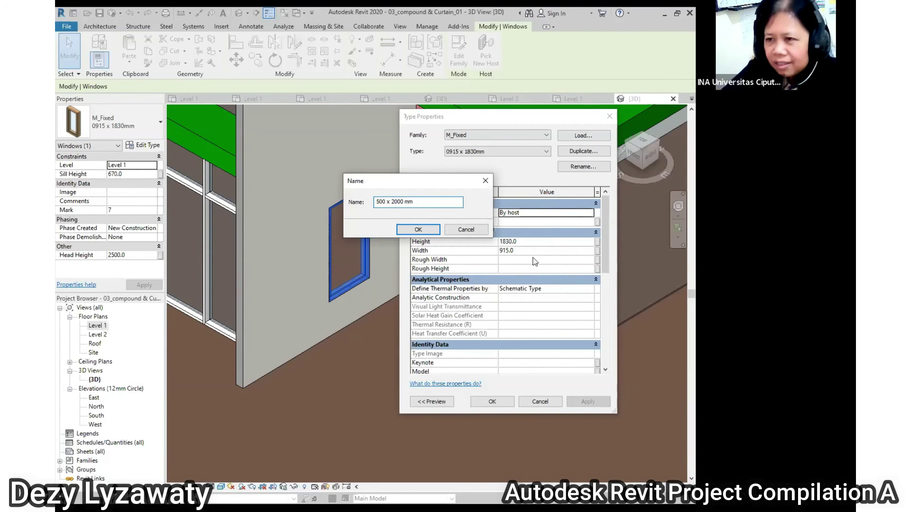
click(418, 230)
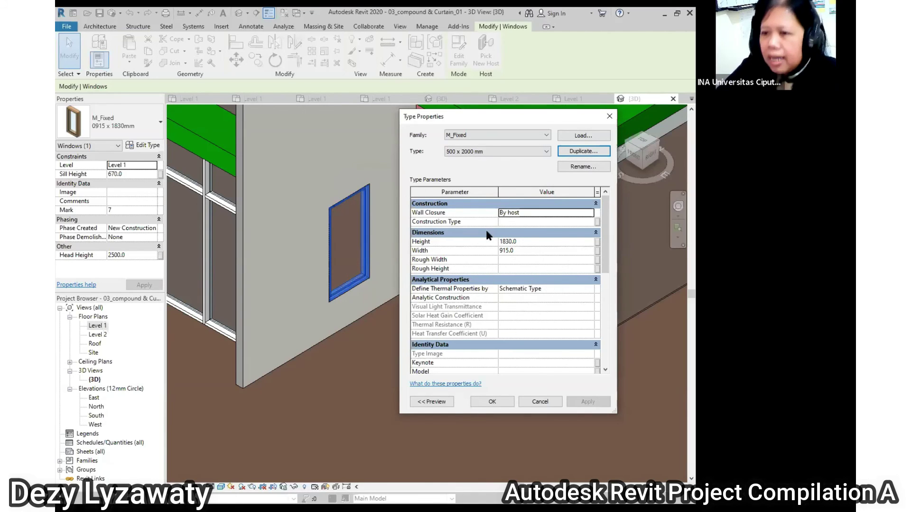
click(547, 243)
text(2000)
click(547, 252)
text(500)
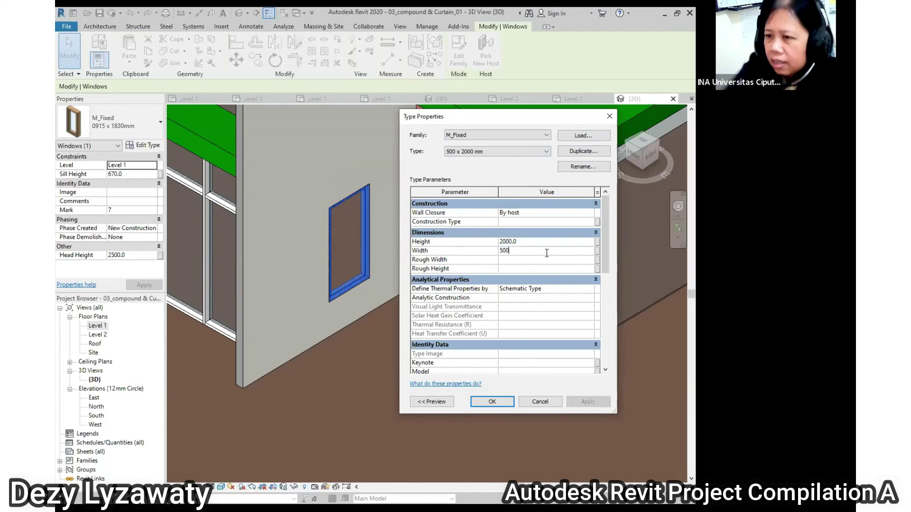
click(492, 401)
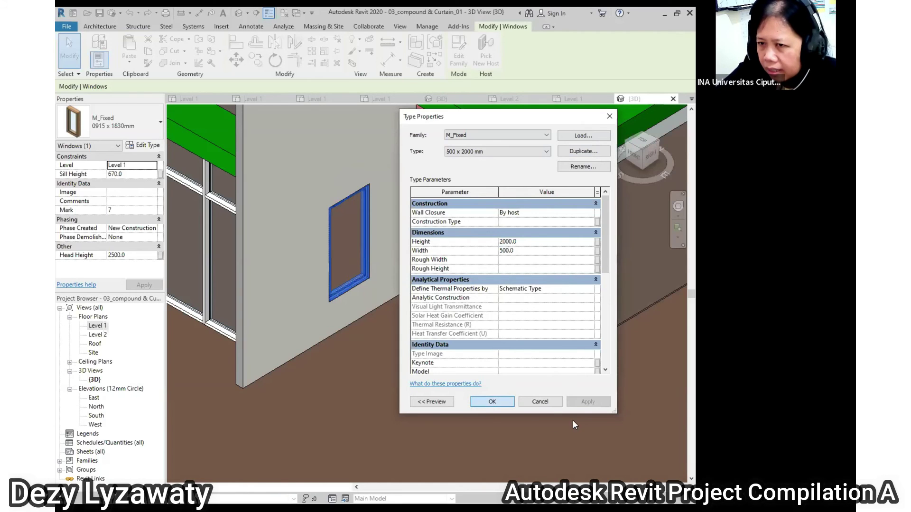
key(Escape)
Copy the narrow window to a spot beside the original.
mouse_move(494, 417)
shift+middle_down()
mouse_move(471, 206)
mouse_move(480, 302)
shift+middle_up()
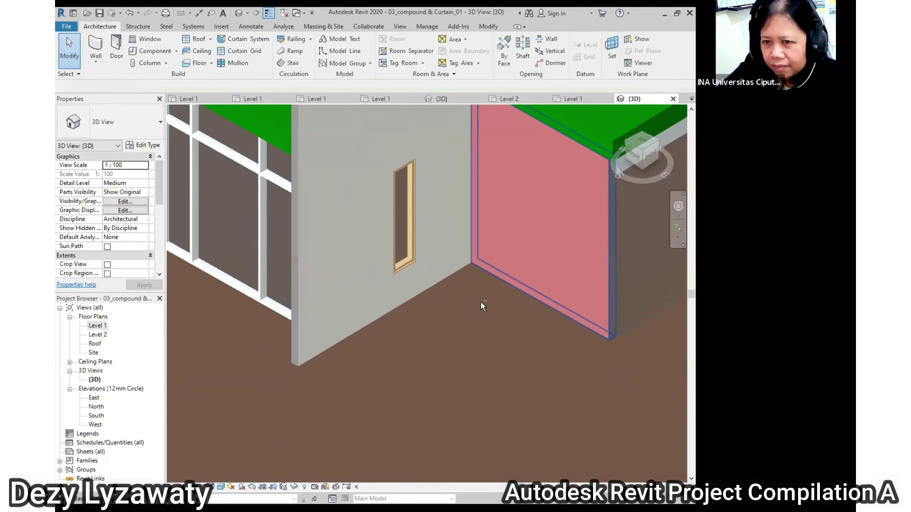
scroll(480, 301, up, 1)
scroll(385, 358, up, 2)
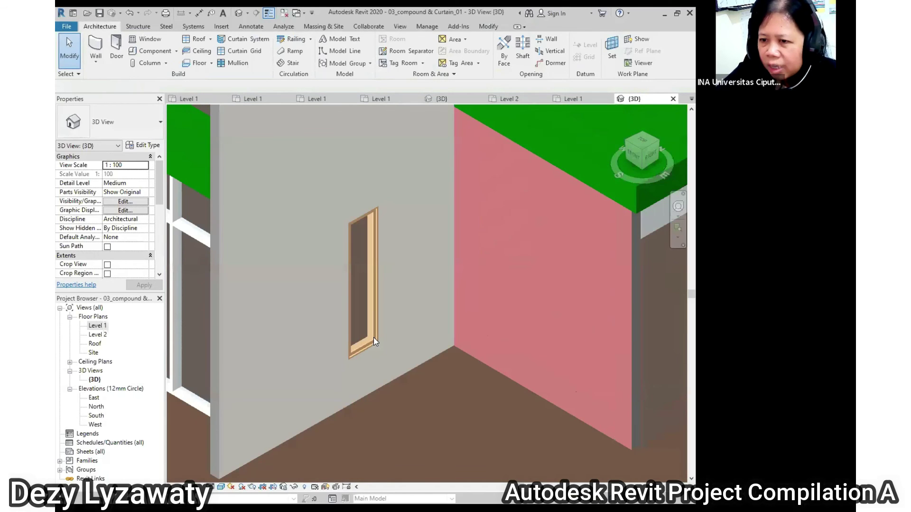
click(373, 338)
click(259, 64)
click(382, 205)
click(416, 186)
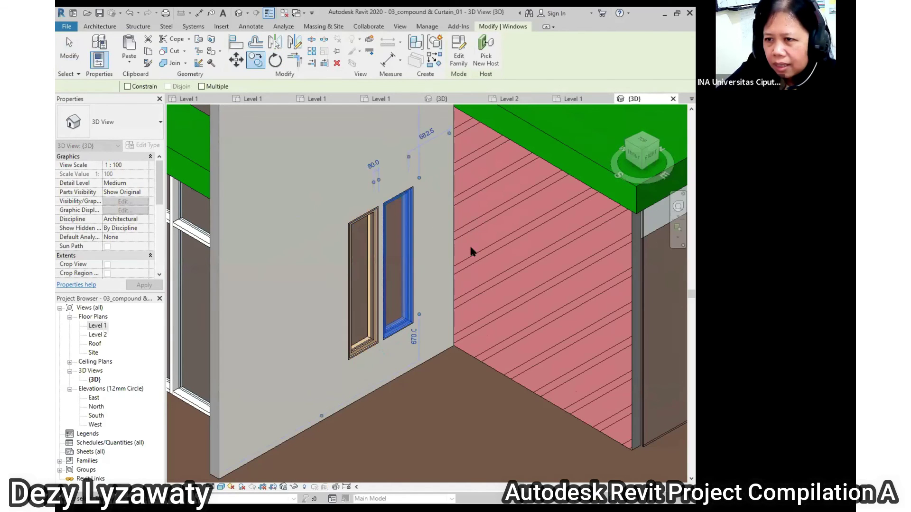
key(Escape)
Delete the copied window, leaving only the original.
scroll(474, 257, up, 2)
scroll(475, 257, up, 1)
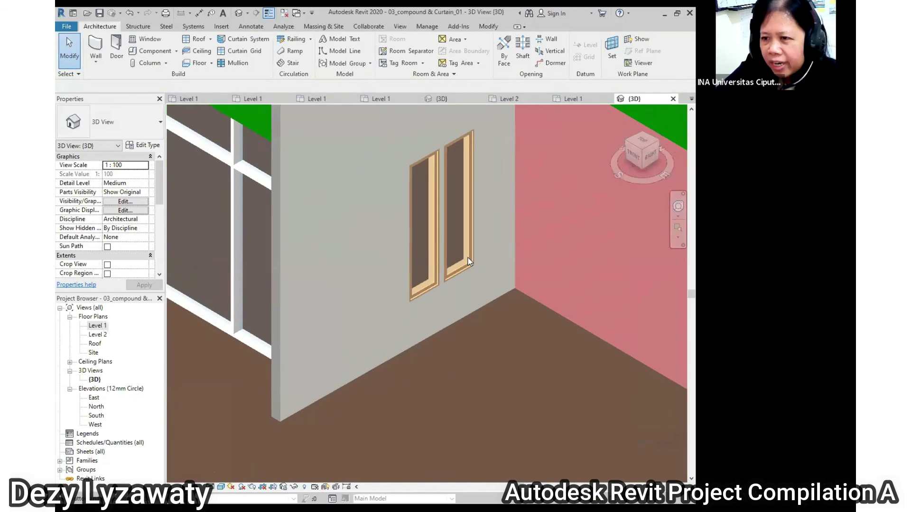
click(469, 261)
key(Delete)
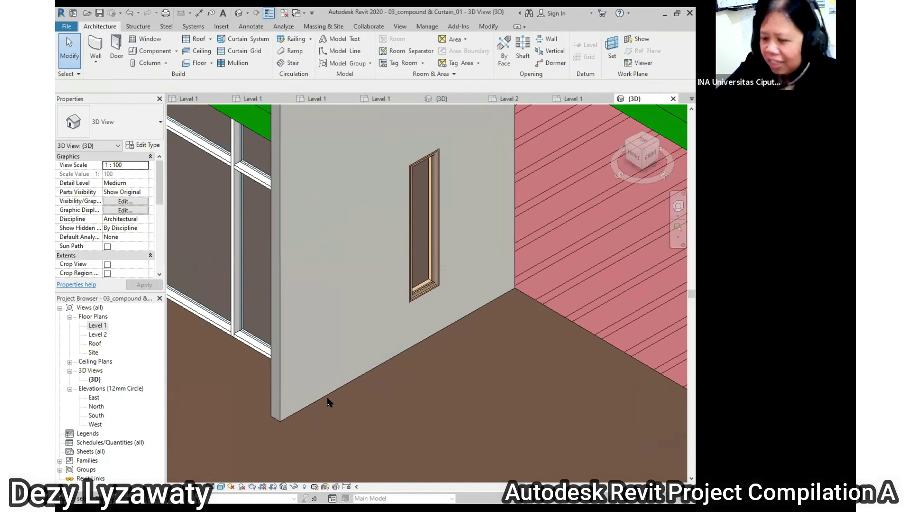
Open the Level 1 floor plan and frame the window's wall.
double_click(97, 326)
scroll(576, 197, down, 2)
middle_drag(494, 293, 485, 264)
scroll(484, 264, up, 3)
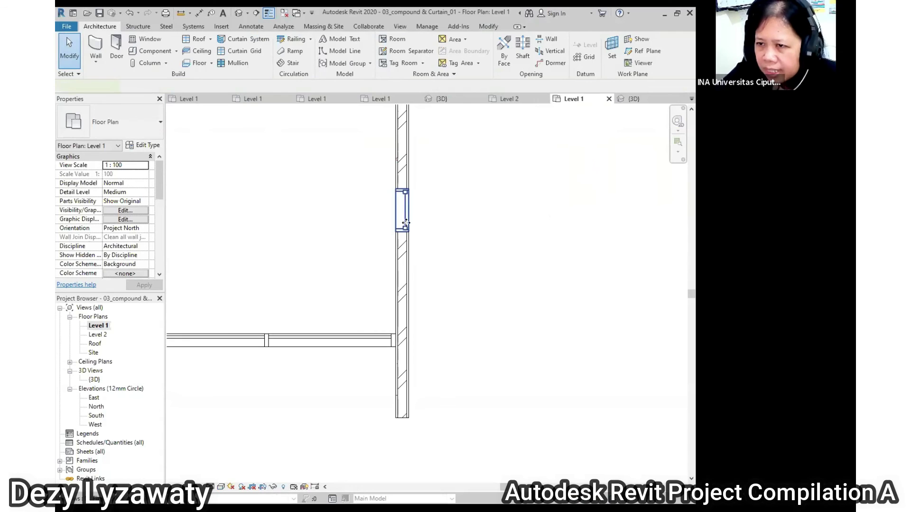
Slide the narrow window down along the wall in the Level 1 plan.
click(405, 223)
drag(405, 223, 407, 296)
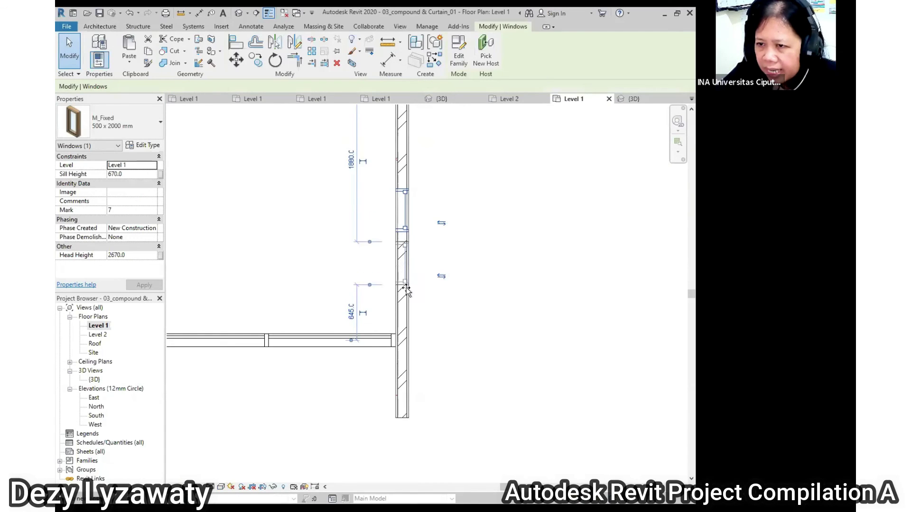
click(513, 297)
scroll(527, 316, down, 1)
scroll(449, 326, up, 1)
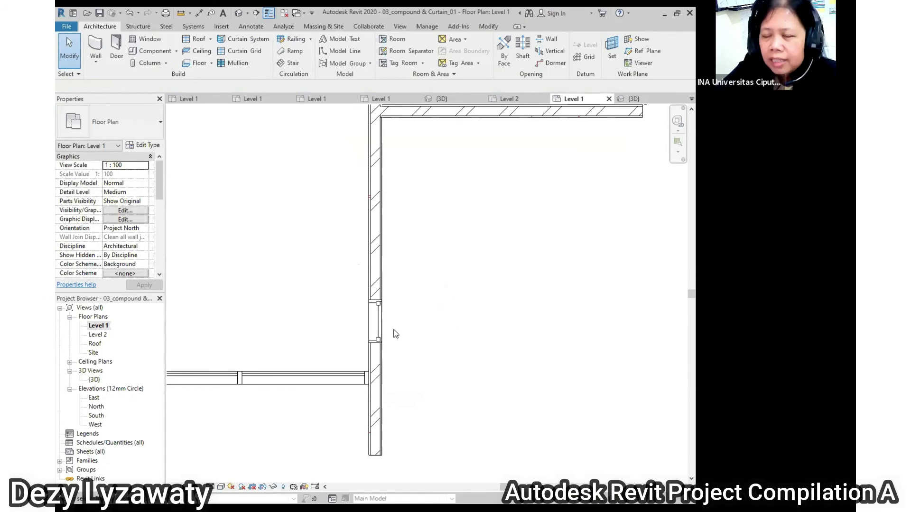
Fine-tune the window so it sits 305 from the interior wall, then reselect it for the Array tool.
click(378, 327)
scroll(377, 332, up, 1)
drag(378, 335, 378, 348)
scroll(526, 266, down, 1)
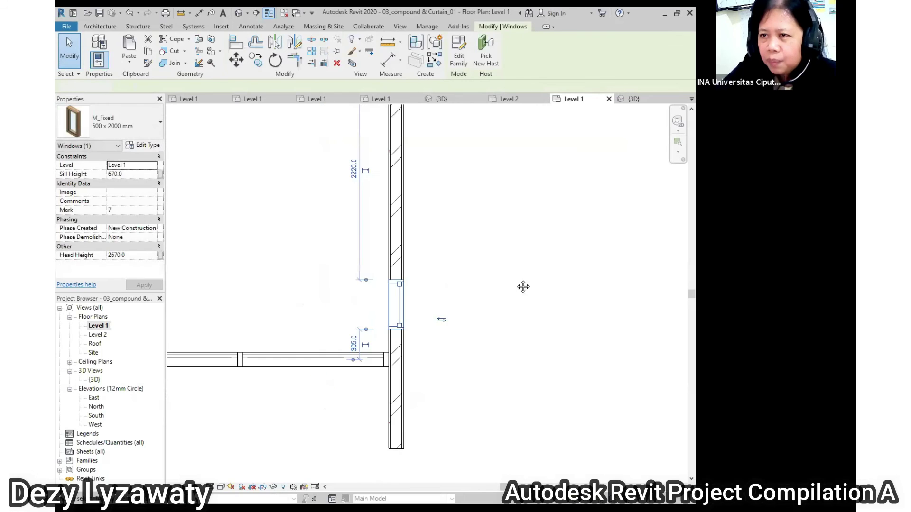
click(522, 287)
click(369, 331)
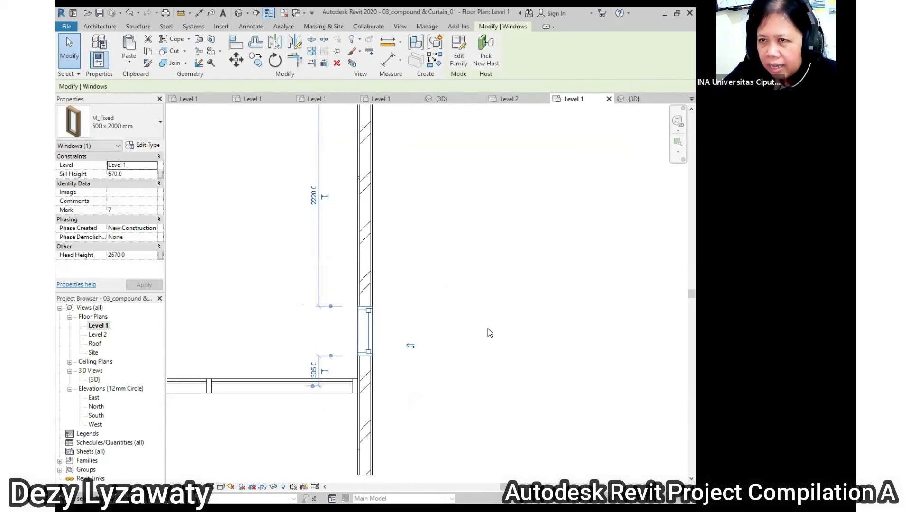
click(312, 56)
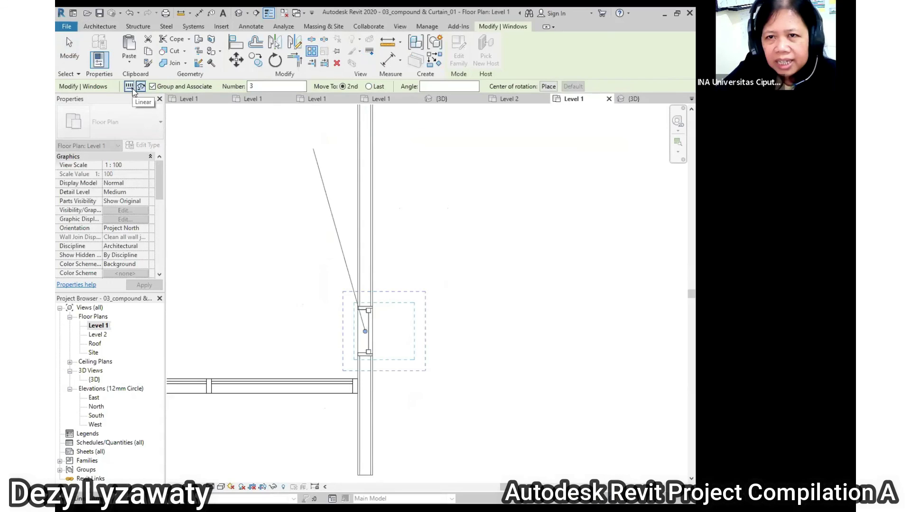
Linearly array the window into four copies 750 apart and view them in 3D.
click(129, 86)
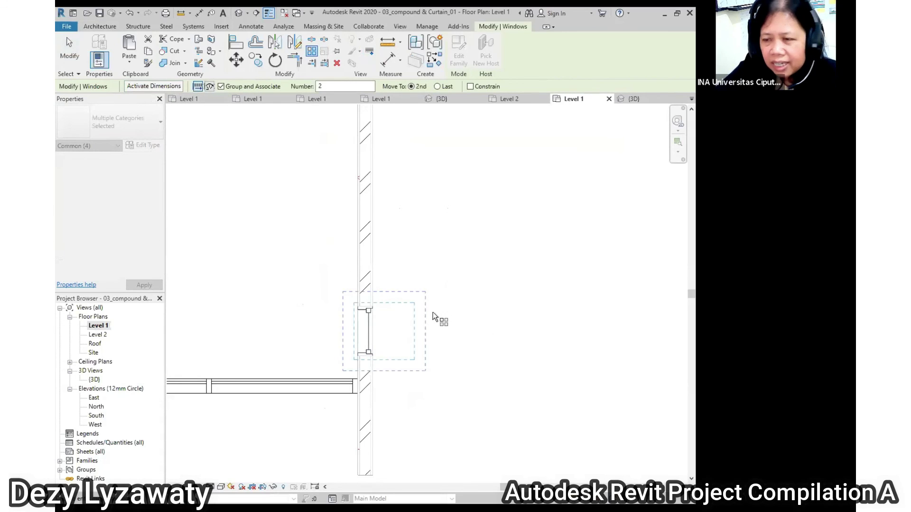
click(384, 311)
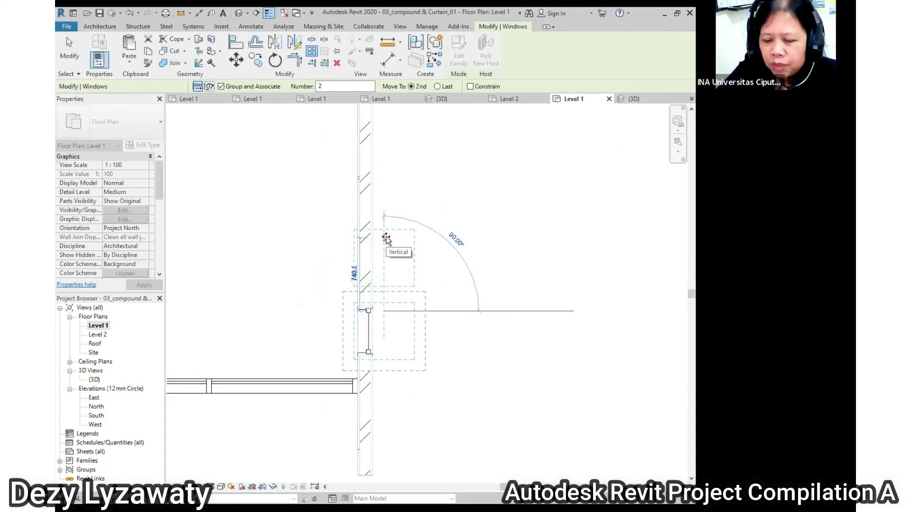
text(750)
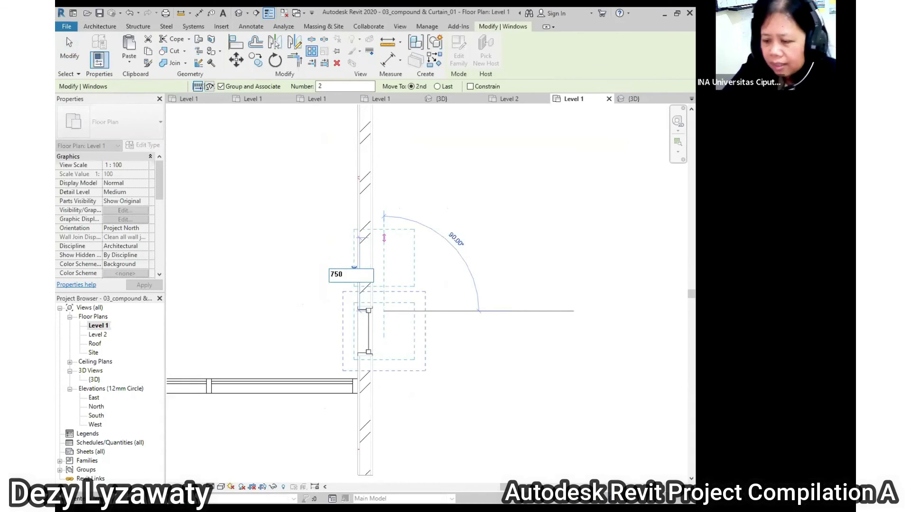
key(Return)
scroll(387, 240, down, 2)
scroll(410, 300, up, 1)
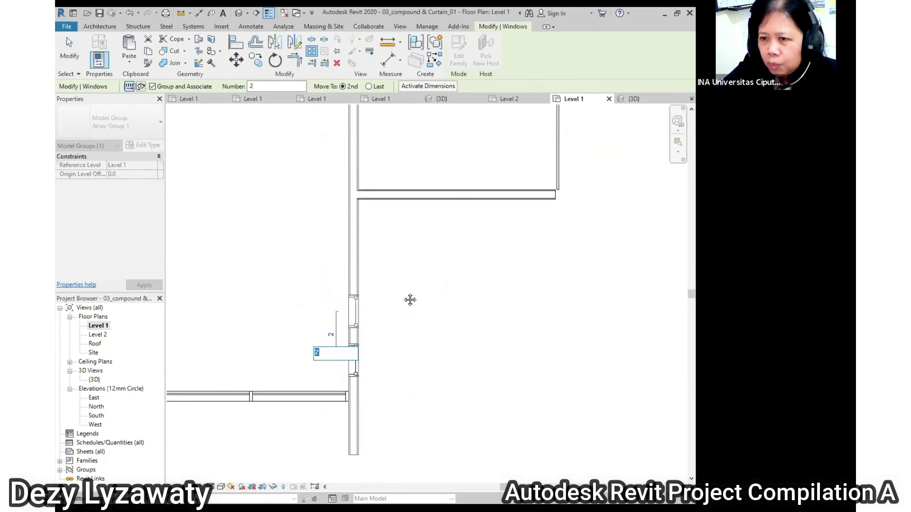
scroll(383, 309, up, 1)
scroll(401, 256, up, 1)
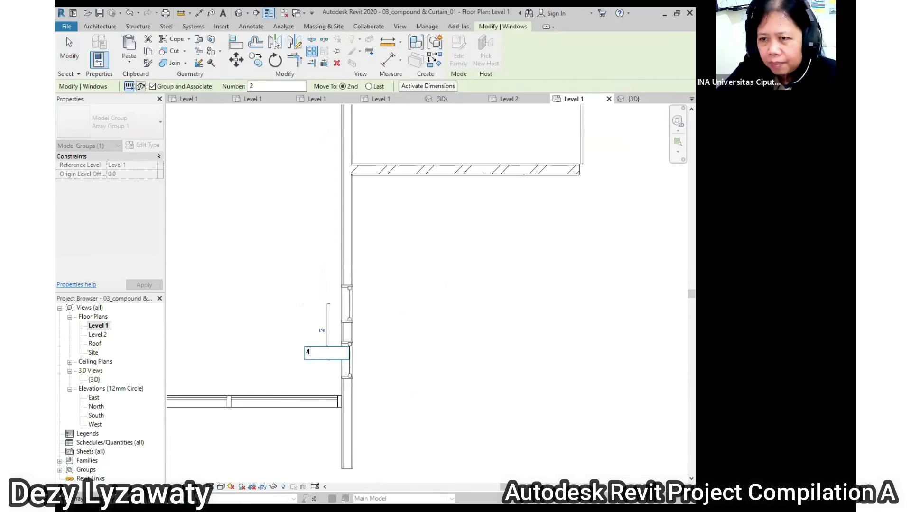
key(Return)
click(415, 298)
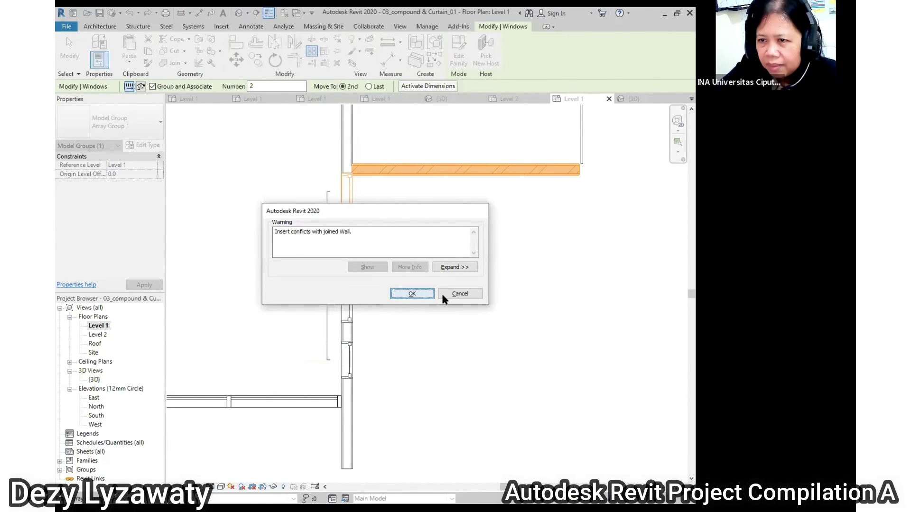
click(239, 13)
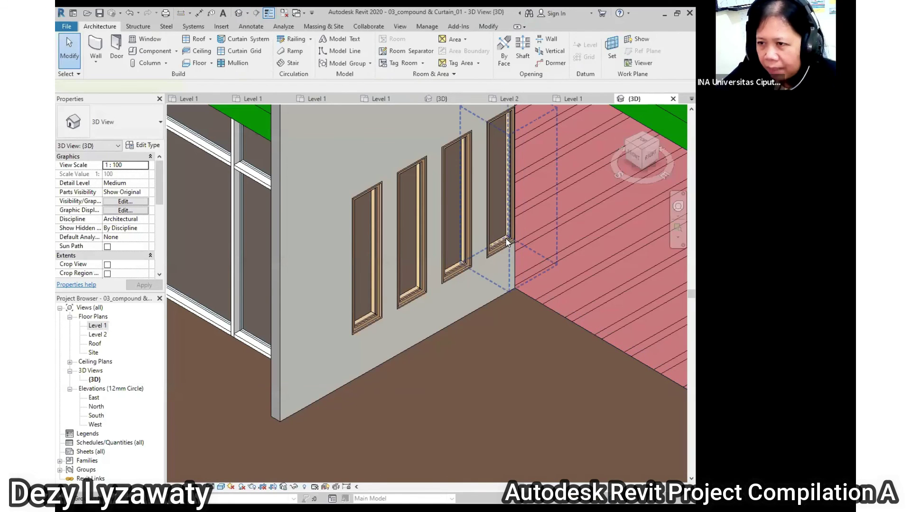
Delete the fourth window and orbit to check the remaining three.
click(507, 242)
key(Delete)
mouse_move(460, 316)
shift+middle_down()
mouse_move(511, 332)
mouse_move(448, 309)
mouse_move(376, 312)
mouse_move(378, 287)
mouse_move(396, 317)
mouse_move(472, 337)
mouse_move(472, 311)
shift+middle_up()
scroll(395, 318, down, 3)
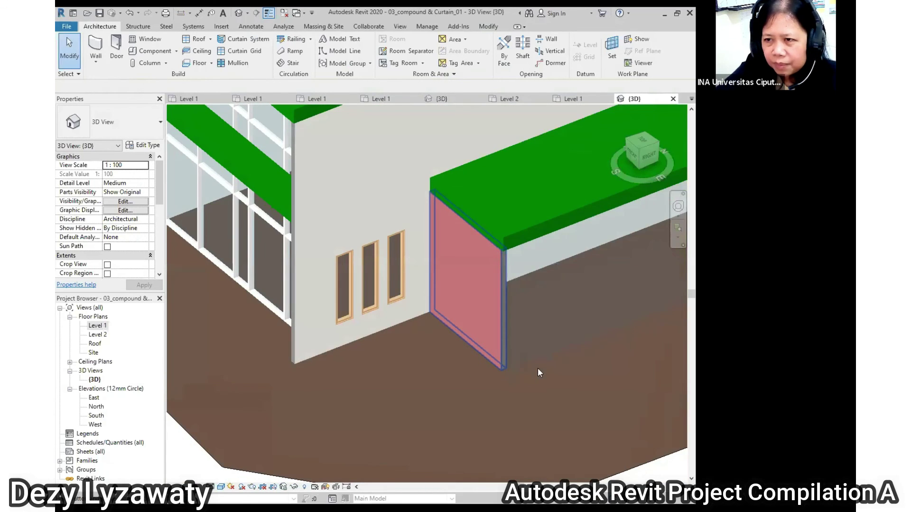
shift+middle_drag(537, 370, 537, 373)
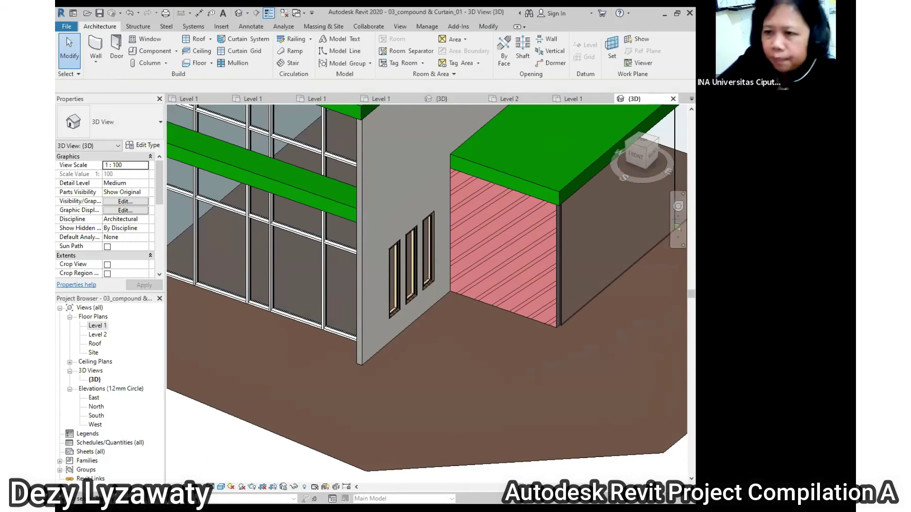
Zoom in and return to the Level 1 floor plan.
scroll(358, 297, up, 2)
scroll(352, 292, up, 1)
scroll(352, 292, up, 1)
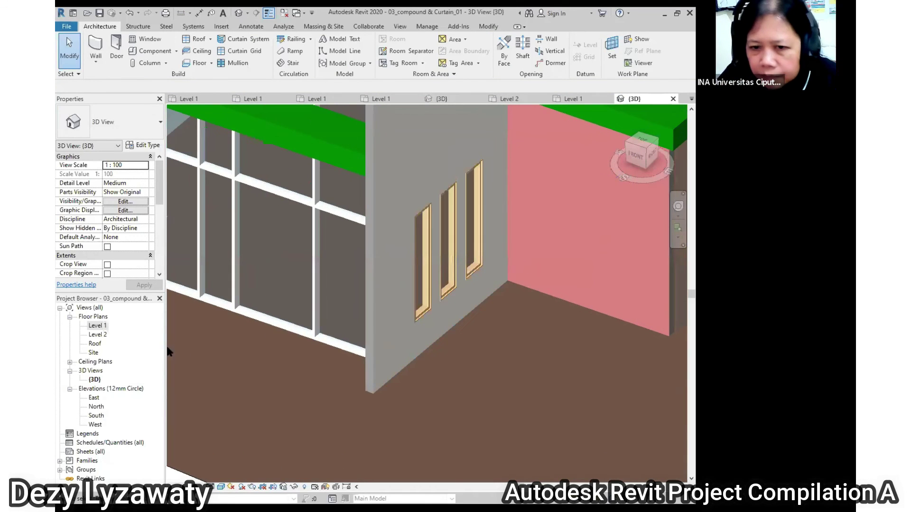
double_click(97, 326)
Move the upper window array group down the wall.
scroll(463, 177, up, 1)
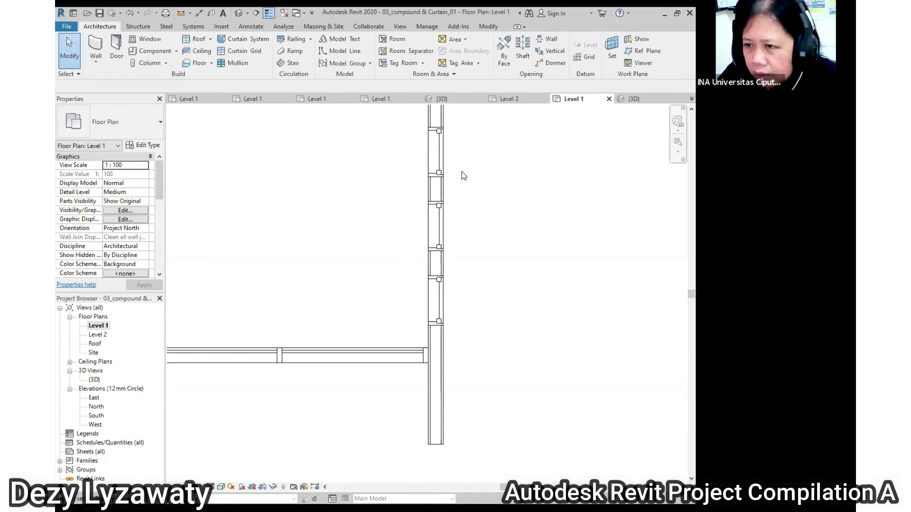
scroll(447, 169, up, 1)
click(412, 211)
scroll(413, 211, up, 1)
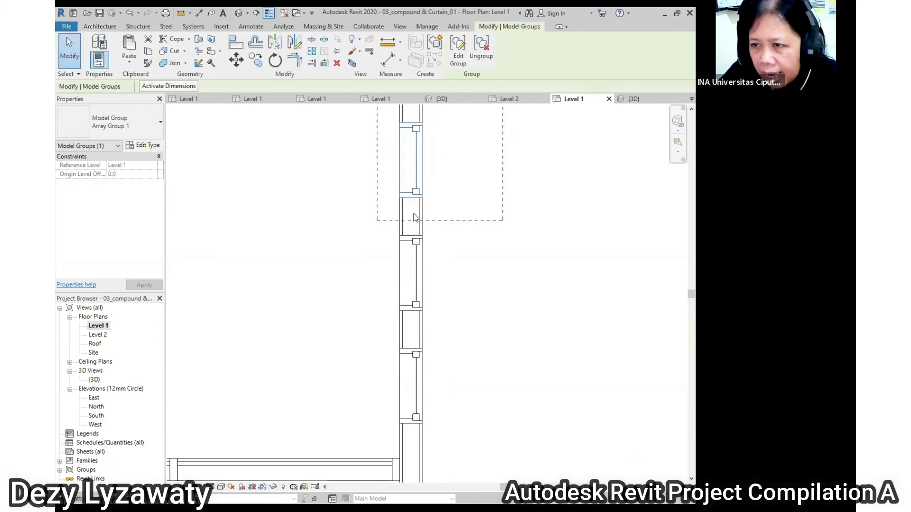
scroll(413, 214, up, 1)
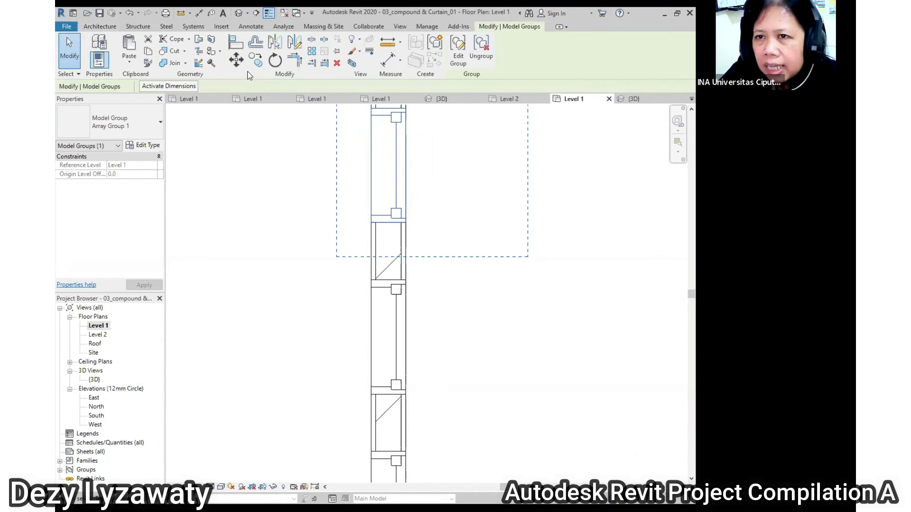
click(242, 63)
click(406, 222)
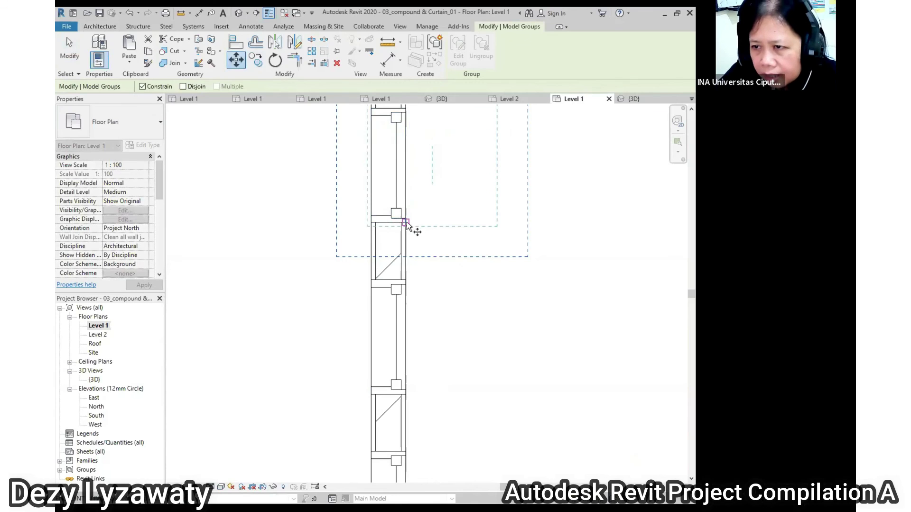
click(407, 279)
key(Escape)
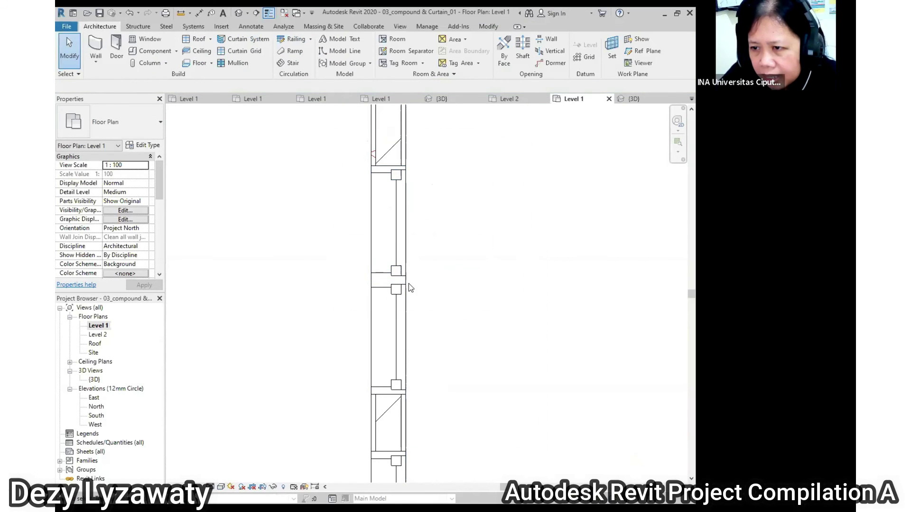
Move the lower window array group up the wall toward the first.
scroll(418, 217, down, 3)
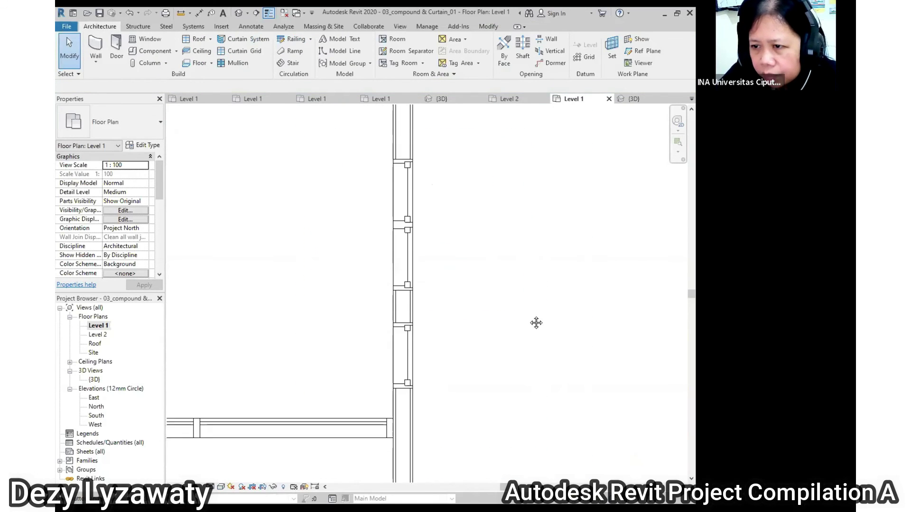
click(417, 275)
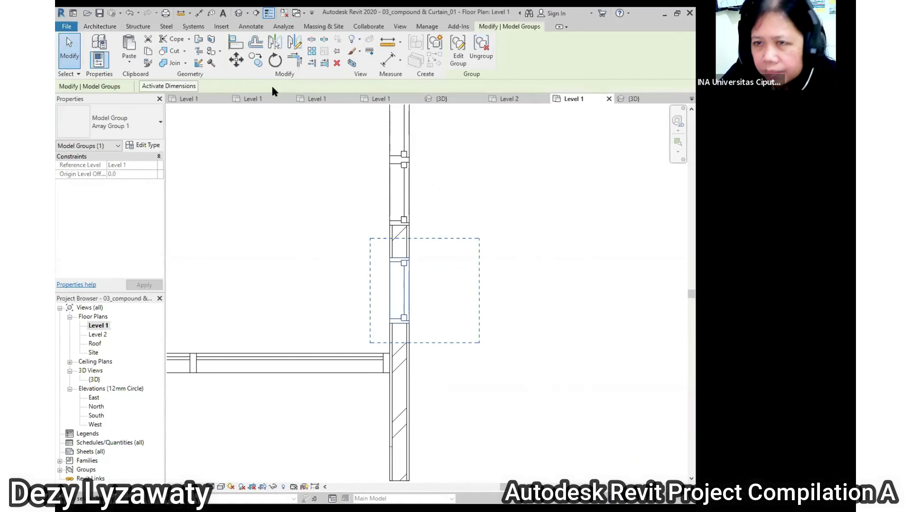
click(236, 59)
scroll(418, 223, up, 2)
scroll(408, 225, up, 1)
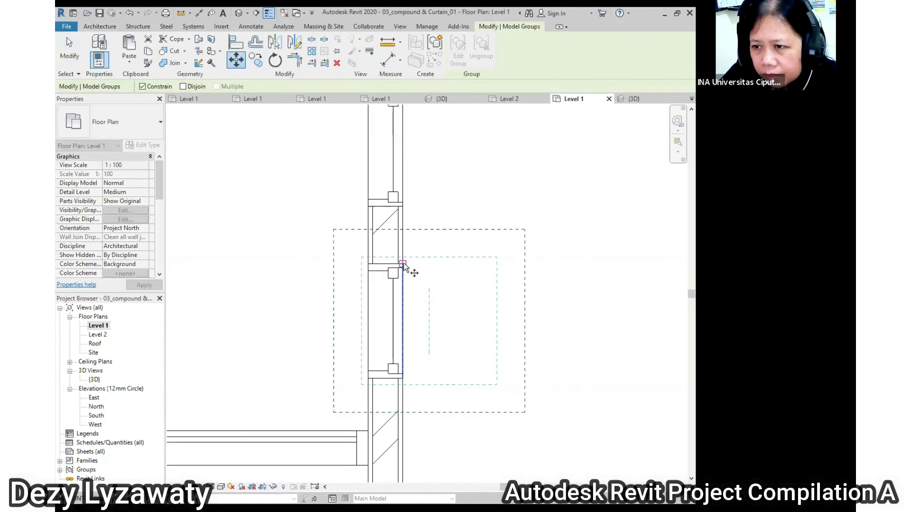
click(406, 206)
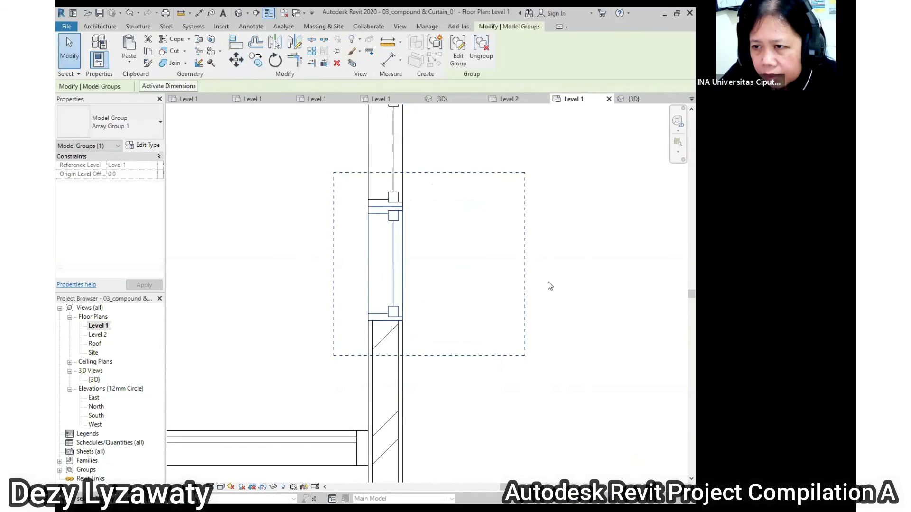
click(460, 308)
Set the plan's visual style to Shaded, then check the windows in the default 3D view.
scroll(442, 275, down, 1)
middle_drag(419, 242, 433, 201)
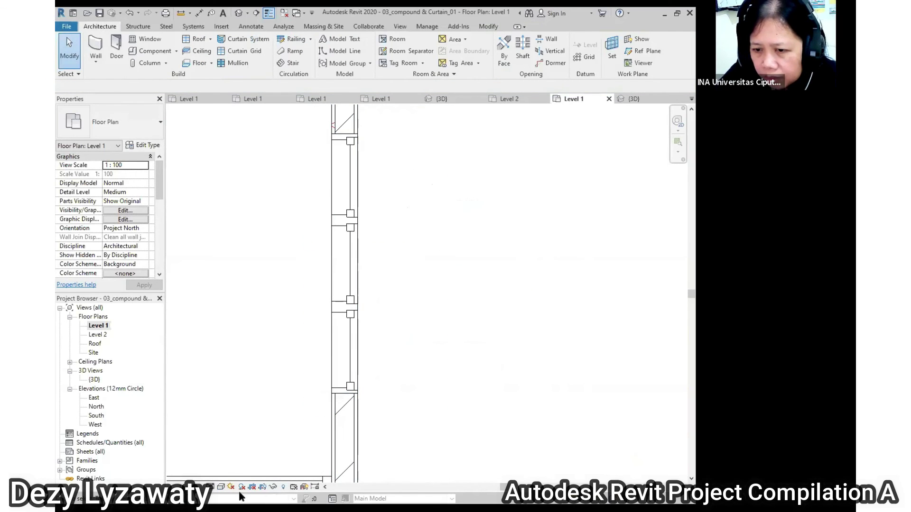
click(224, 489)
click(233, 447)
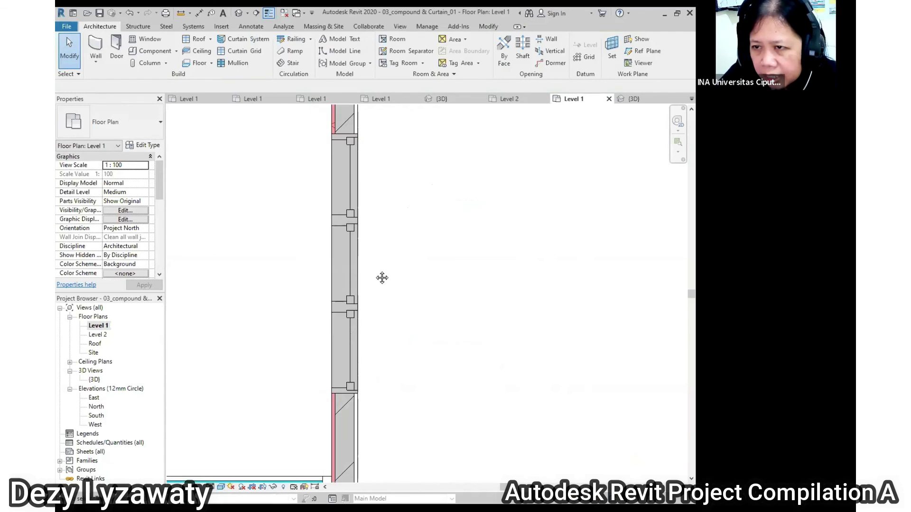
middle_drag(349, 348, 342, 138)
mouse_move(396, 250)
middle_down()
mouse_move(362, 307)
mouse_move(348, 303)
middle_up()
click(237, 13)
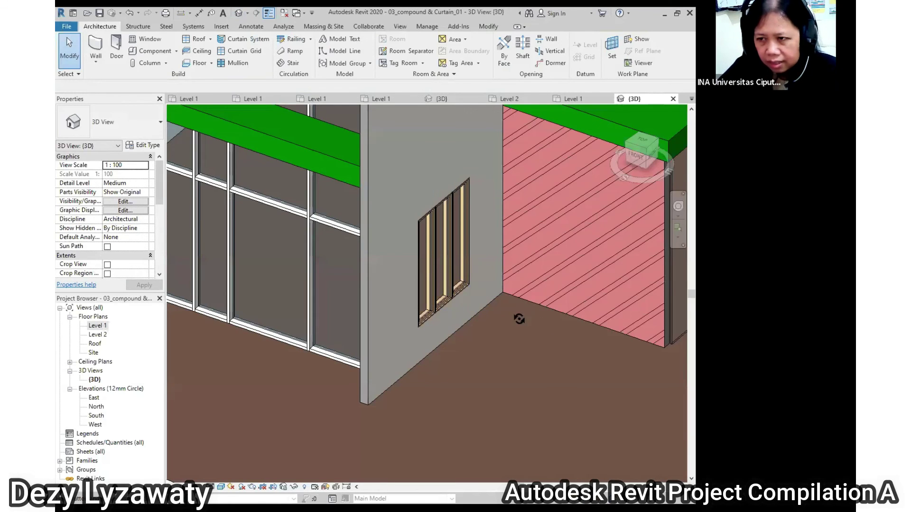
mouse_move(519, 315)
shift+middle_down()
mouse_move(408, 312)
mouse_move(473, 311)
mouse_move(490, 329)
shift+middle_up()
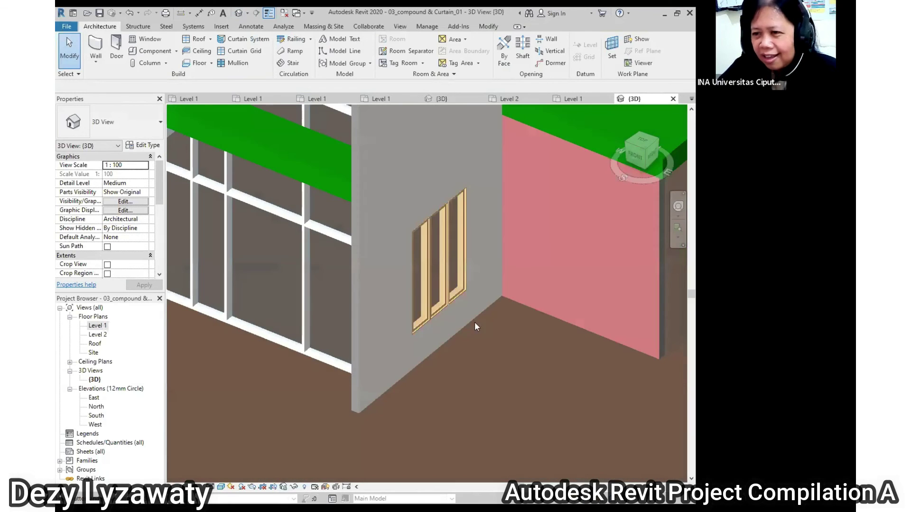
scroll(588, 385, up, 2)
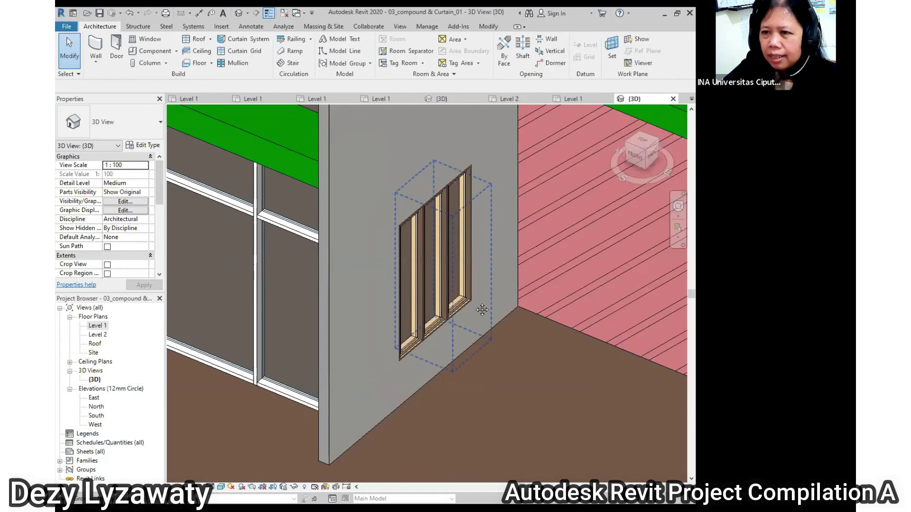
scroll(474, 302, down, 2)
scroll(474, 296, down, 2)
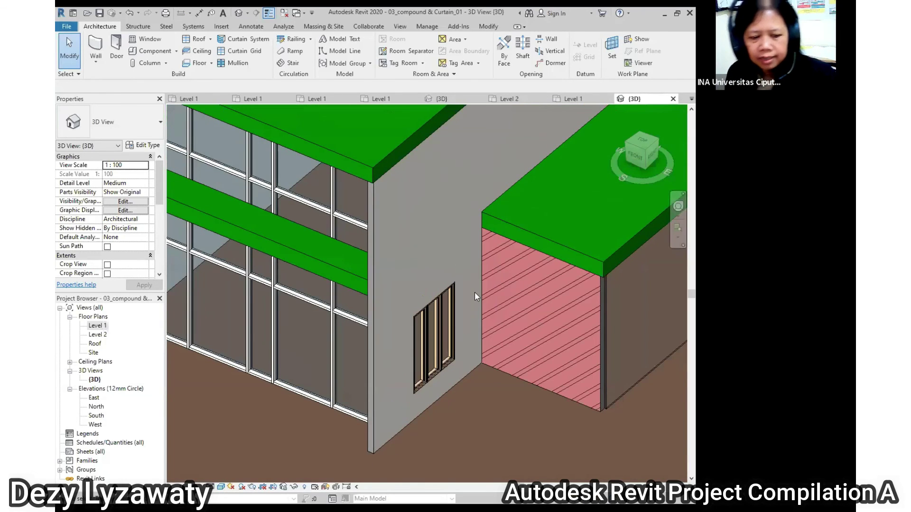